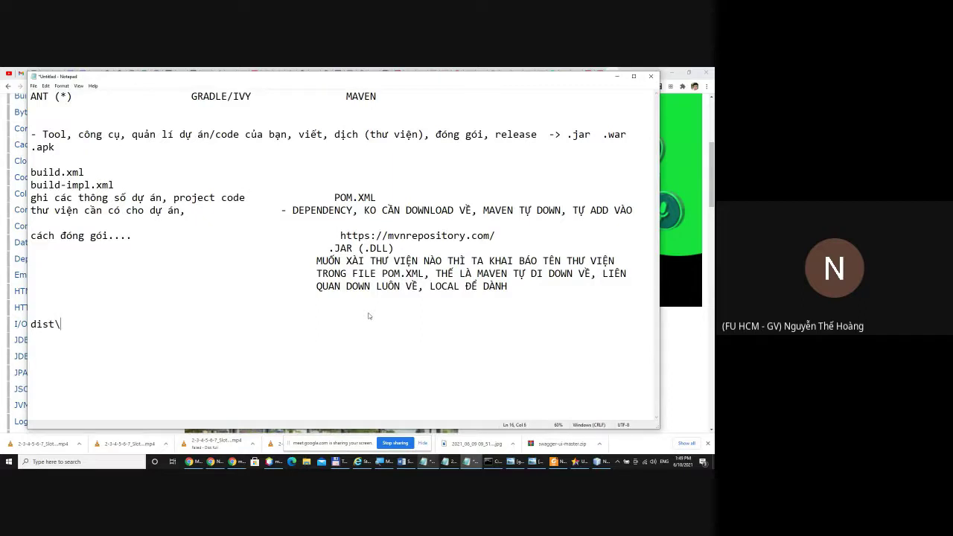
# Complete the Ant output note as "dist\.jar" and add "target\.jar" on the same line beneath the Maven notes.
pyautogui.write('jar')
pyautogui.write('.')
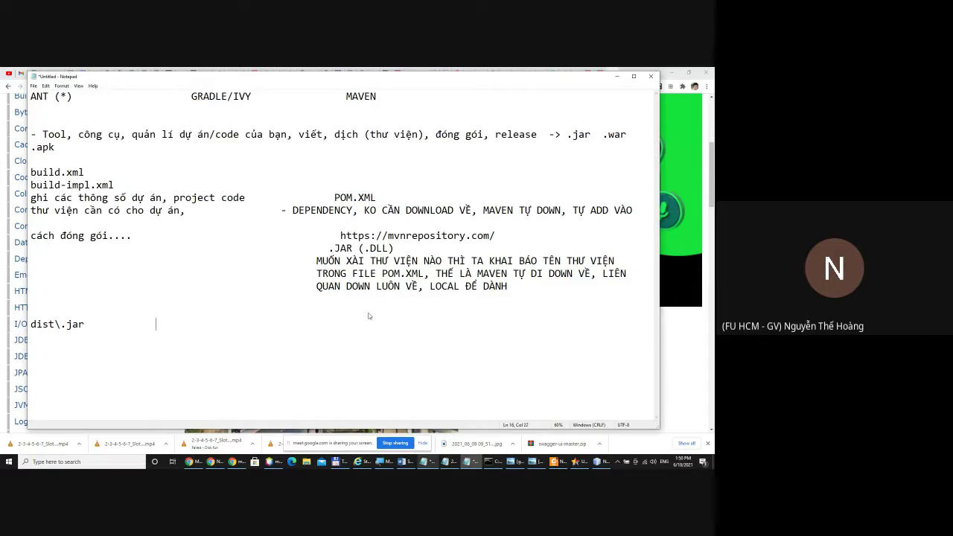
pyautogui.write('target\\.jar')
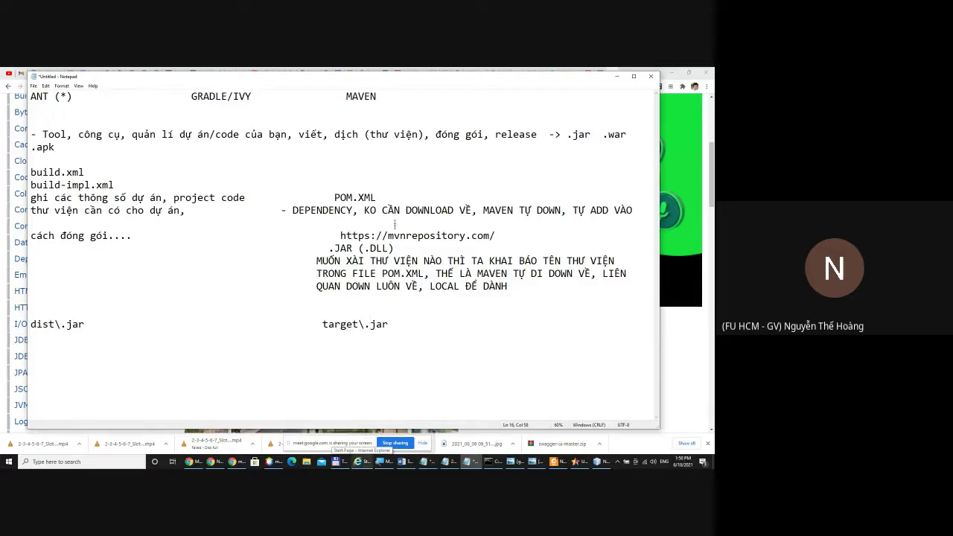
# Switch to Chrome and examine the Gradle, Ivy and Leiningen declarations of the mssql-jdbc artifact.
pyautogui.moveTo(338, 99); pyautogui.dragTo(396, 100)
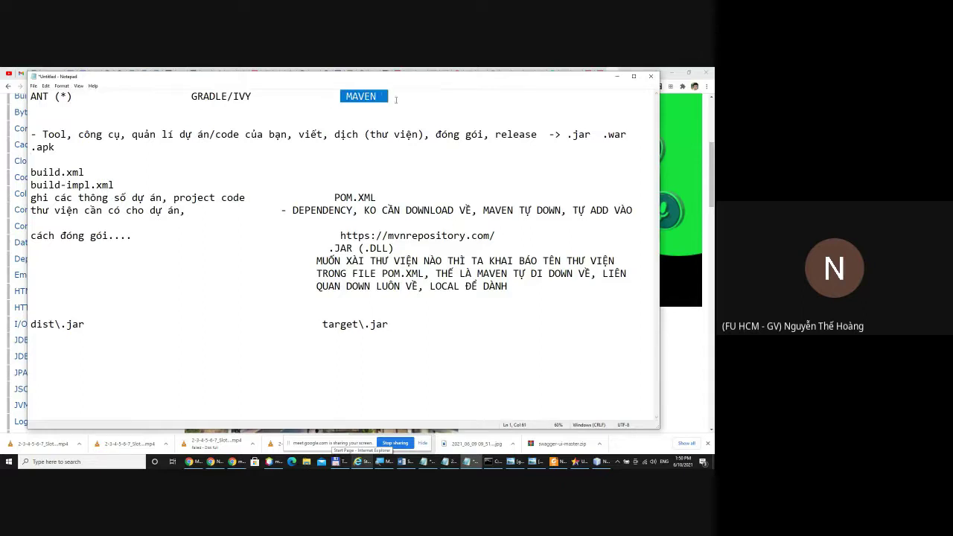
pyautogui.moveTo(179, 96); pyautogui.dragTo(270, 96)
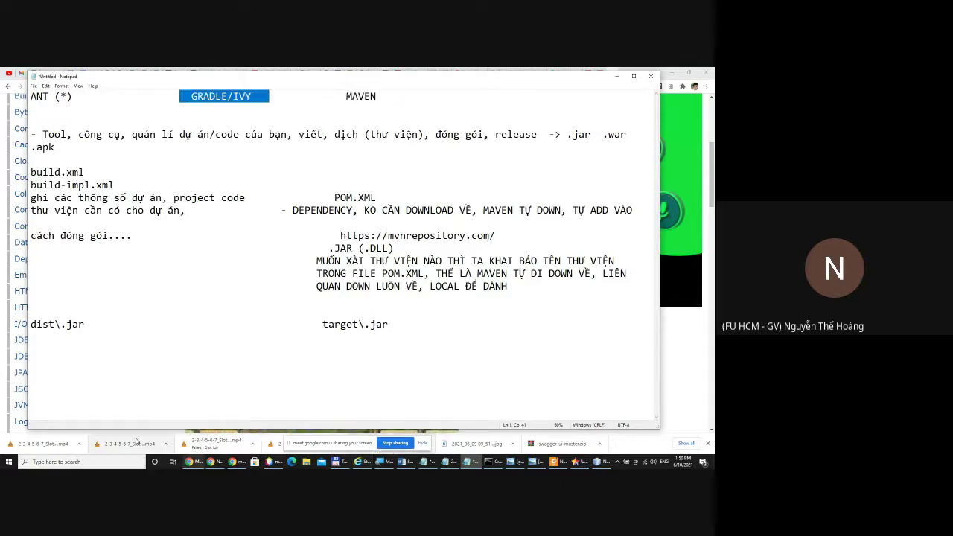
pyautogui.click(189, 463)
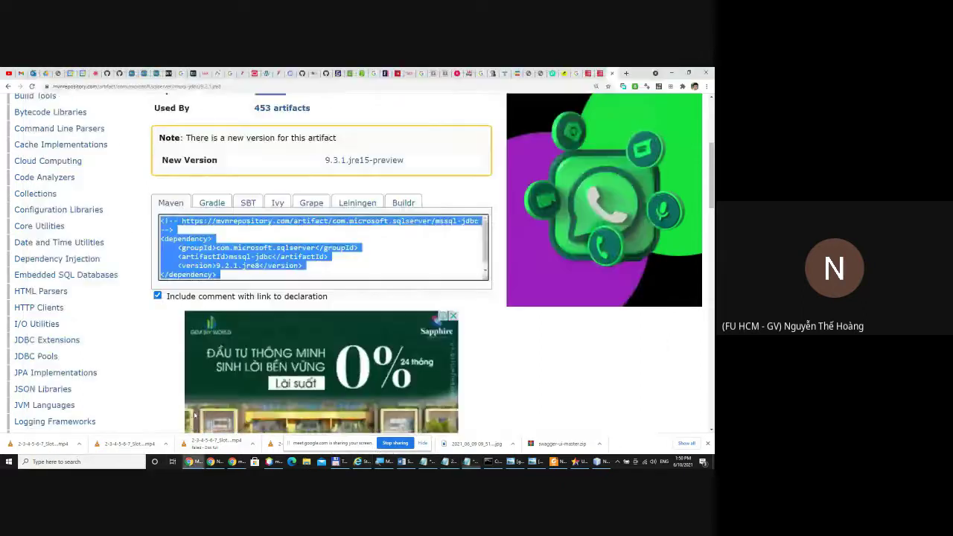
pyautogui.click(203, 203)
pyautogui.click(277, 203)
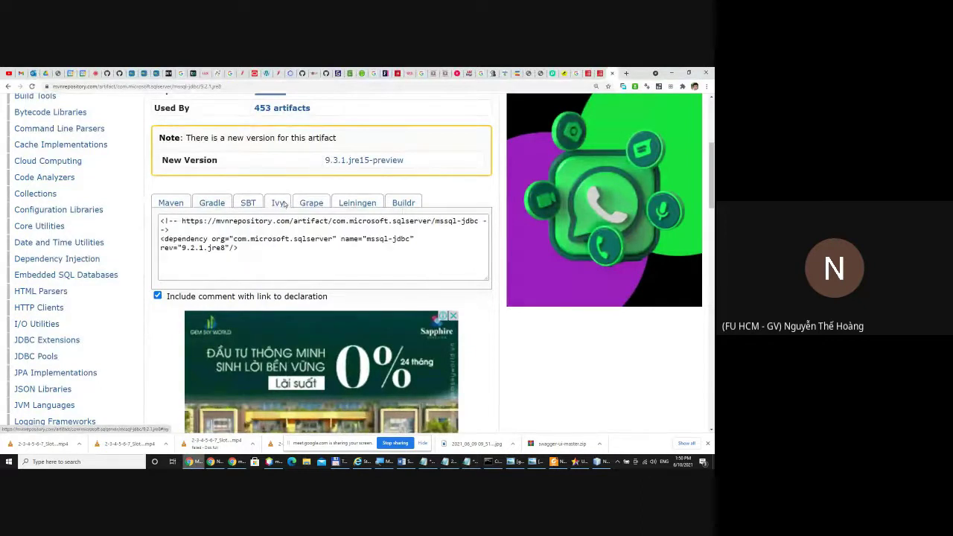
pyautogui.click(358, 203)
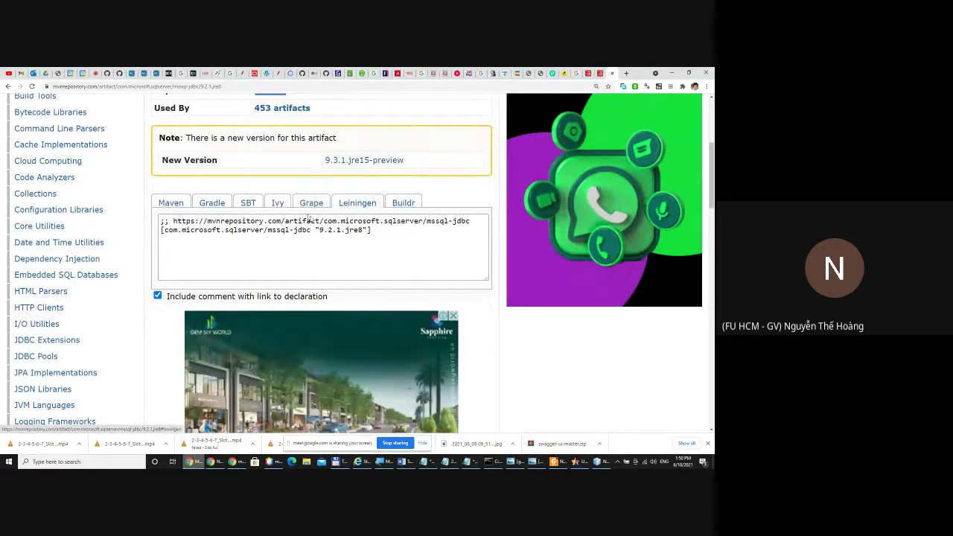
pyautogui.click(417, 226)
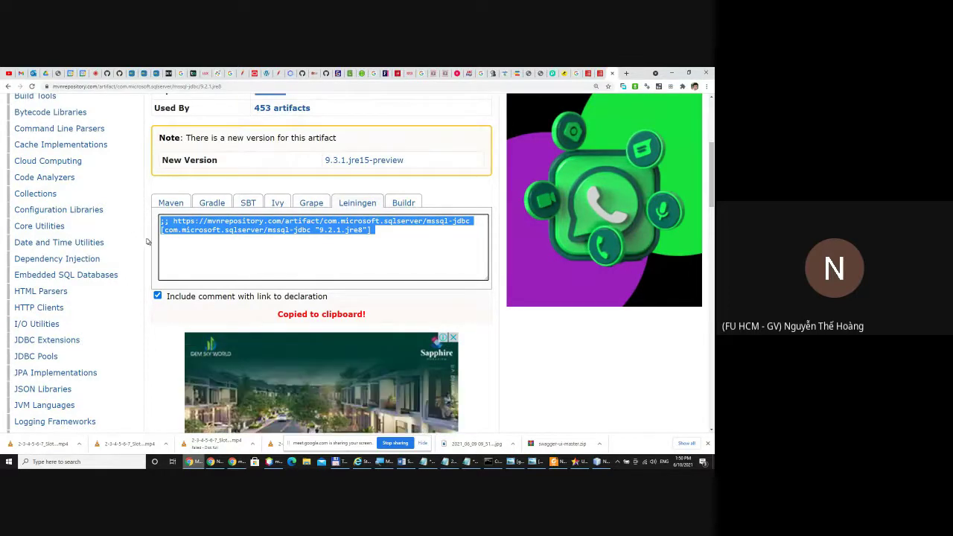
# Show the Maven declaration of mssql-jdbc 9.2.1.jre8 and copy its dependency snippet.
pyautogui.click(171, 205)
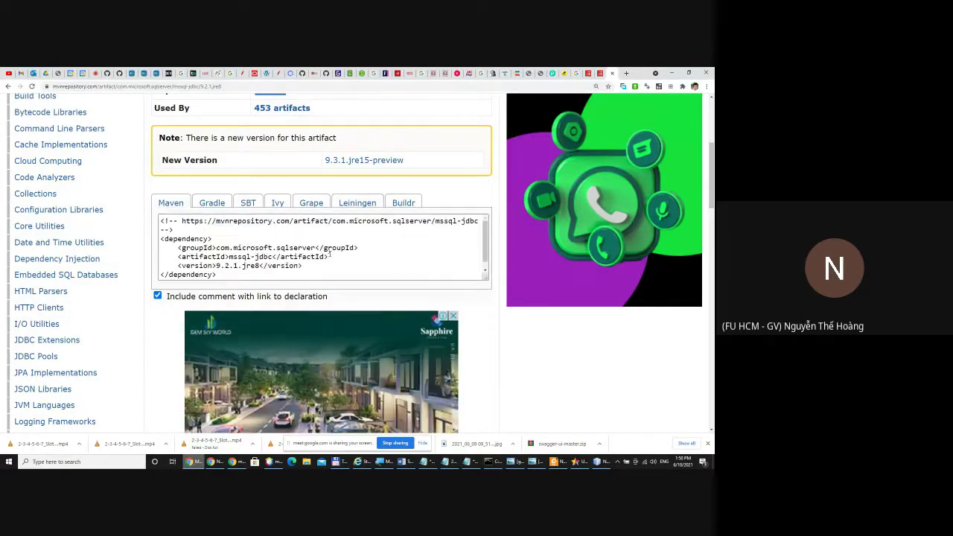
pyautogui.click(177, 228)
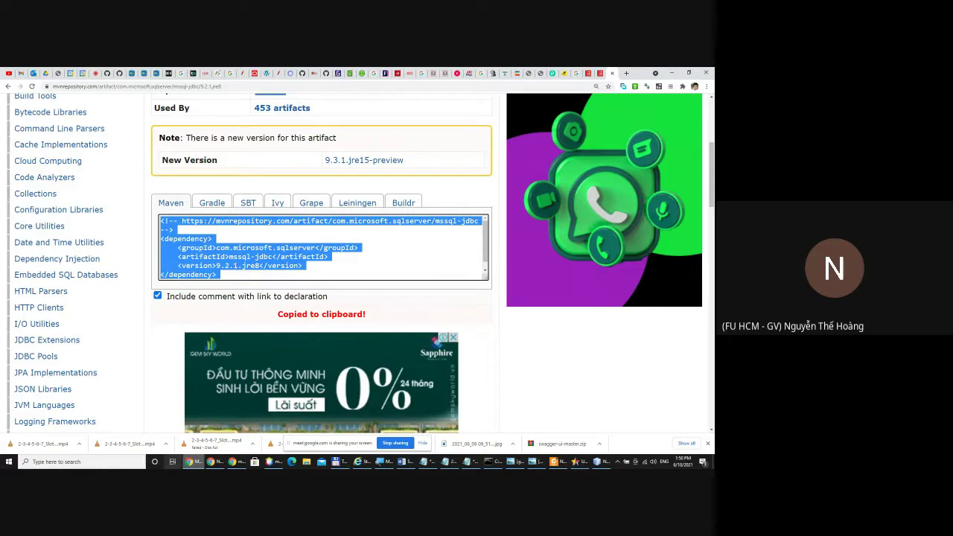
# Switch to Apache NetBeans IDE 12.3 and collapse the expanded mathutil.junit5 project.
pyautogui.click(267, 460)
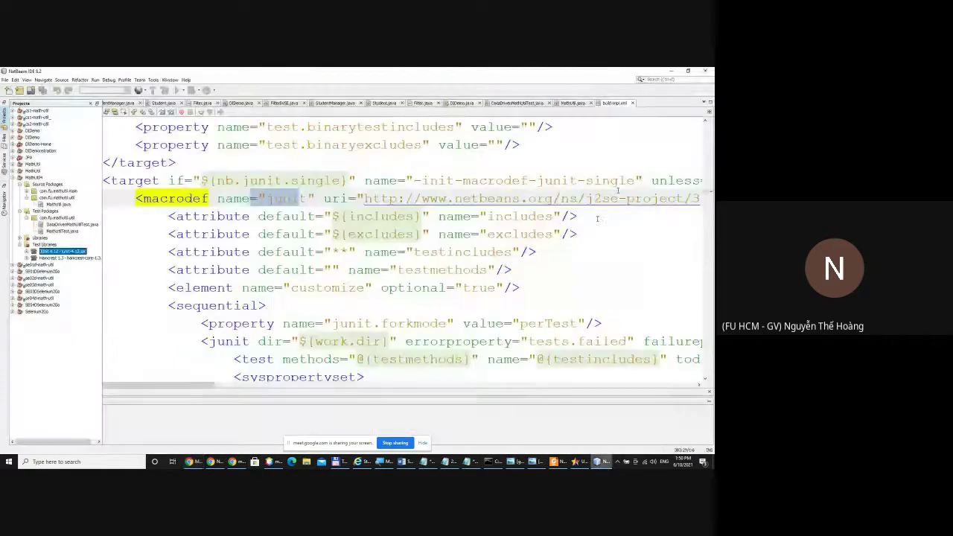
pyautogui.click(267, 461)
pyautogui.click(268, 459)
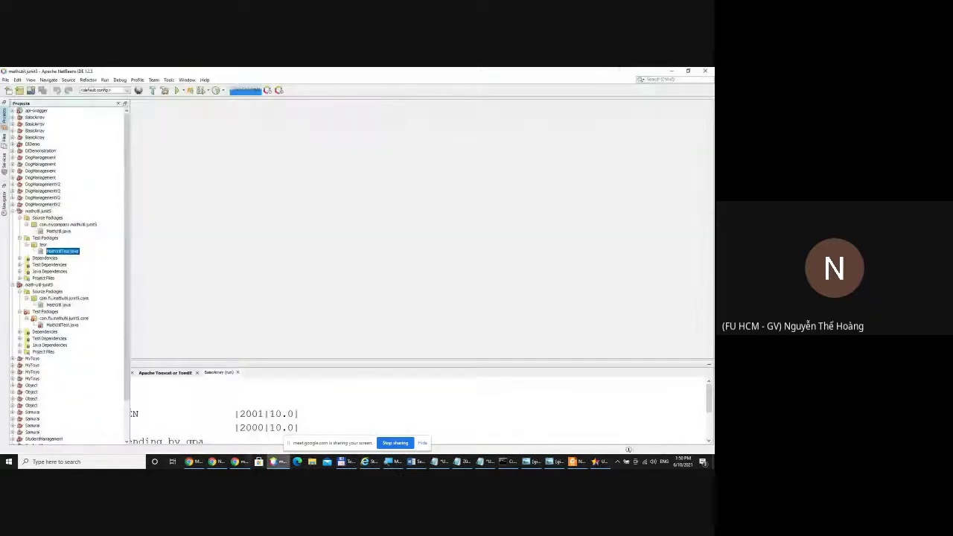
pyautogui.click(13, 212)
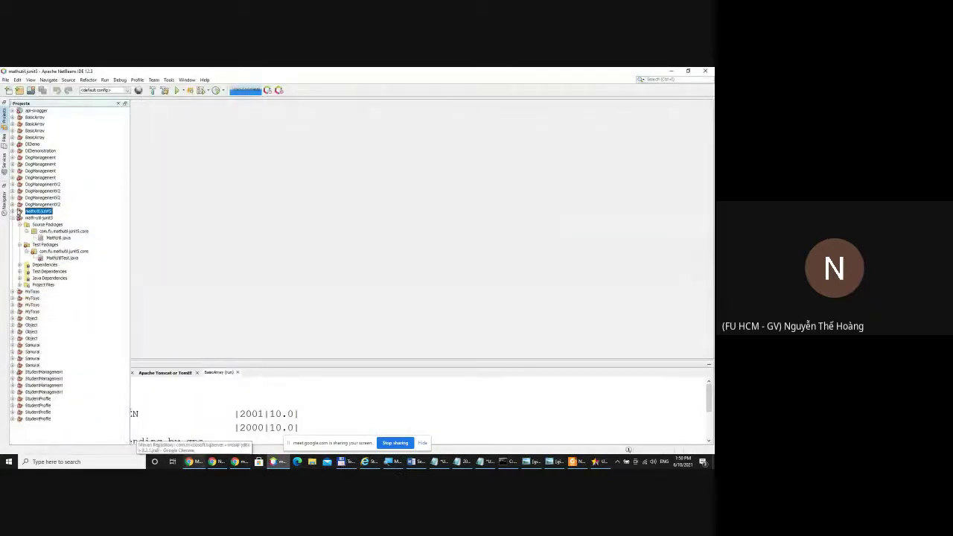
# Start a new project of type Java Application from the Java with Maven category and proceed to its name and location settings.
pyautogui.click(20, 90)
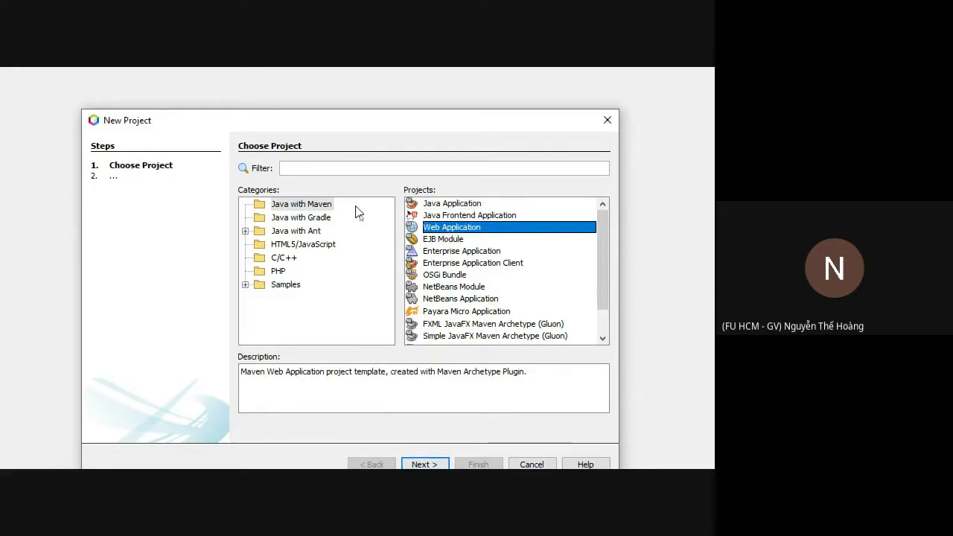
pyautogui.click(298, 204)
pyautogui.click(438, 207)
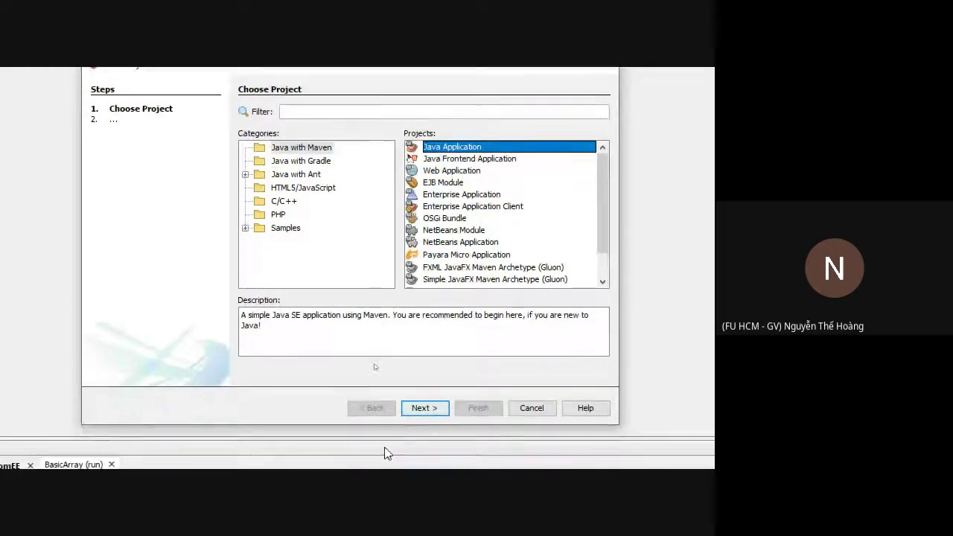
pyautogui.click(419, 411)
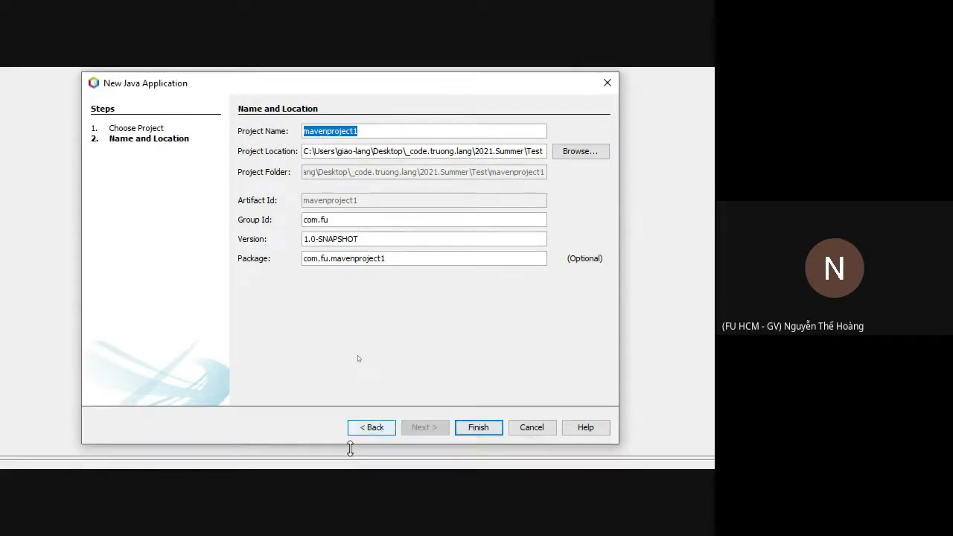
# Examine the name and location settings of a Java with Ant Java Application, and return to the project type selection.
pyautogui.click(363, 421)
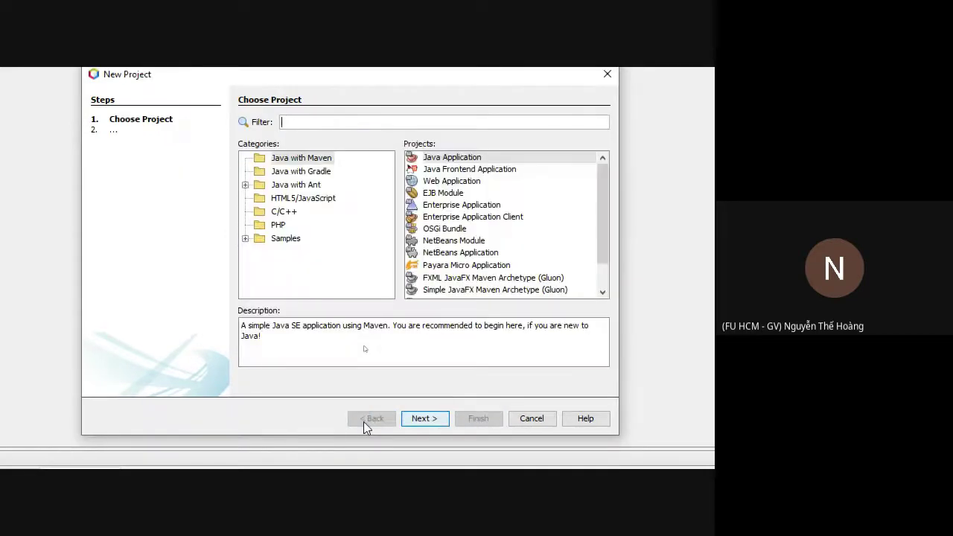
pyautogui.click(303, 159)
pyautogui.click(290, 186)
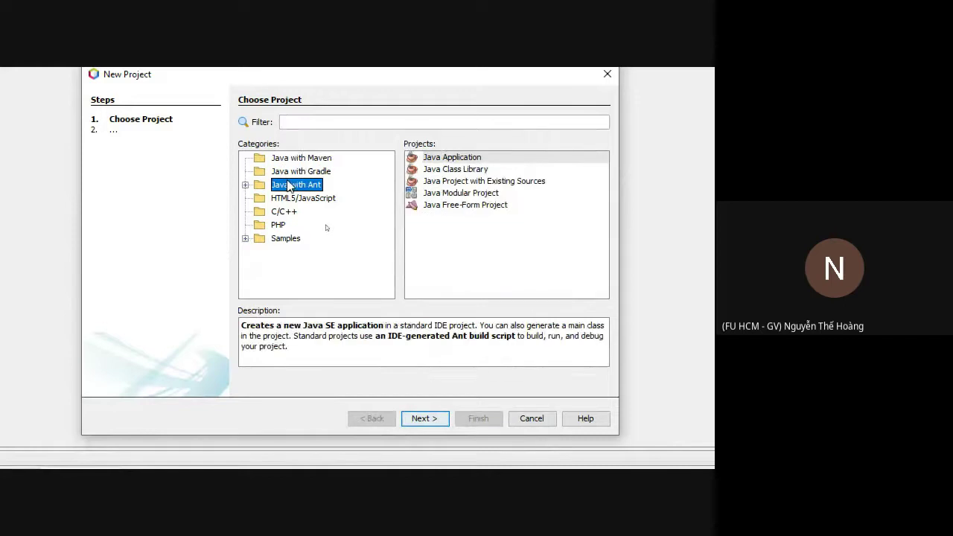
pyautogui.click(428, 160)
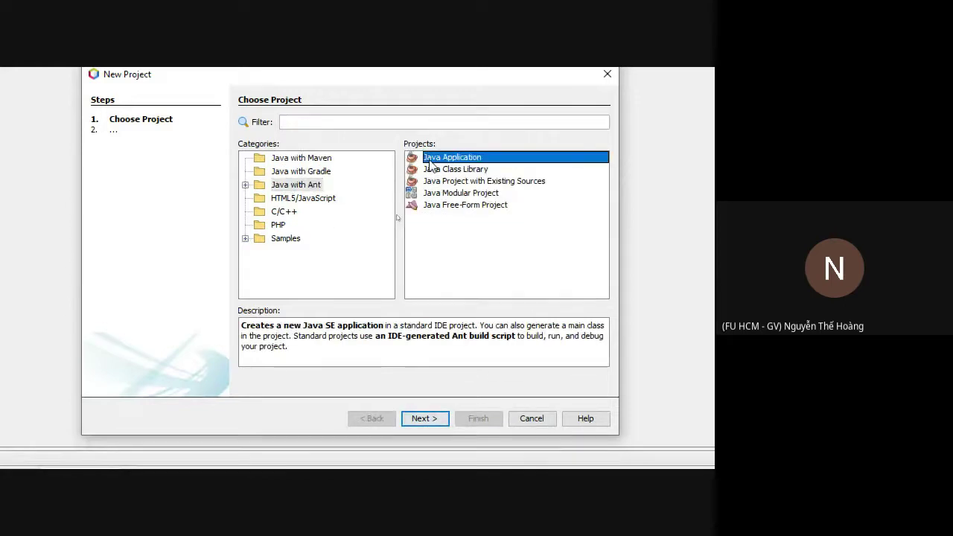
pyautogui.click(435, 419)
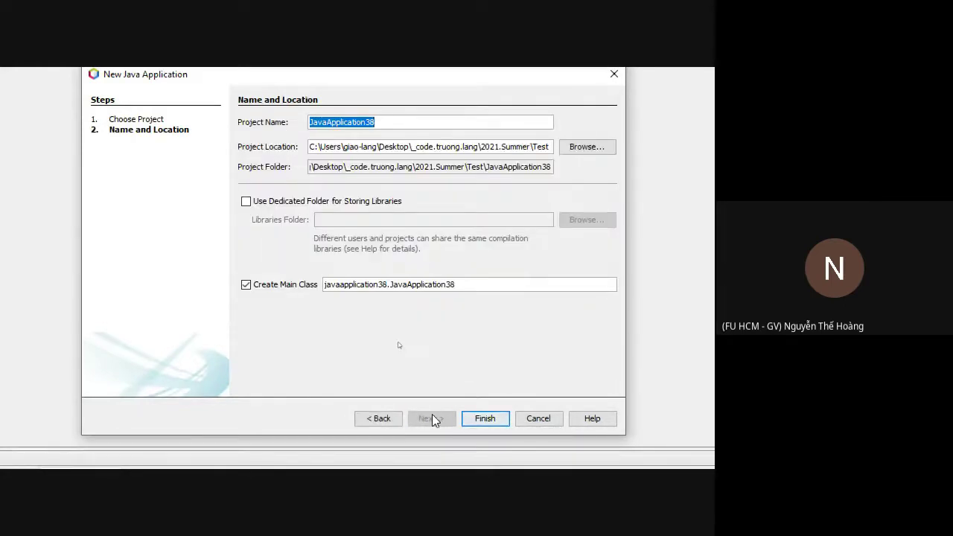
pyautogui.click(396, 419)
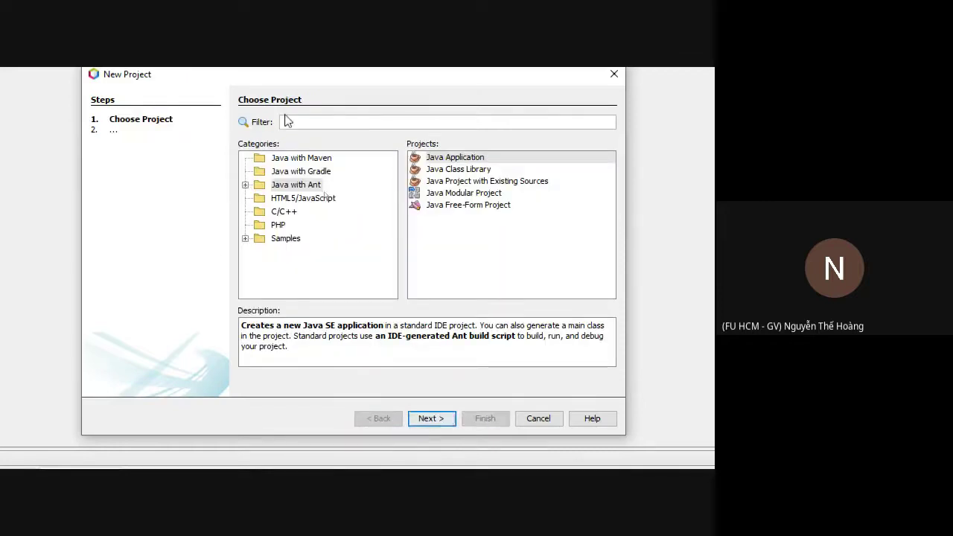
# Choose Java Application under Java with Maven again and continue to the name and location settings.
pyautogui.click(300, 160)
pyautogui.click(454, 181)
pyautogui.click(447, 158)
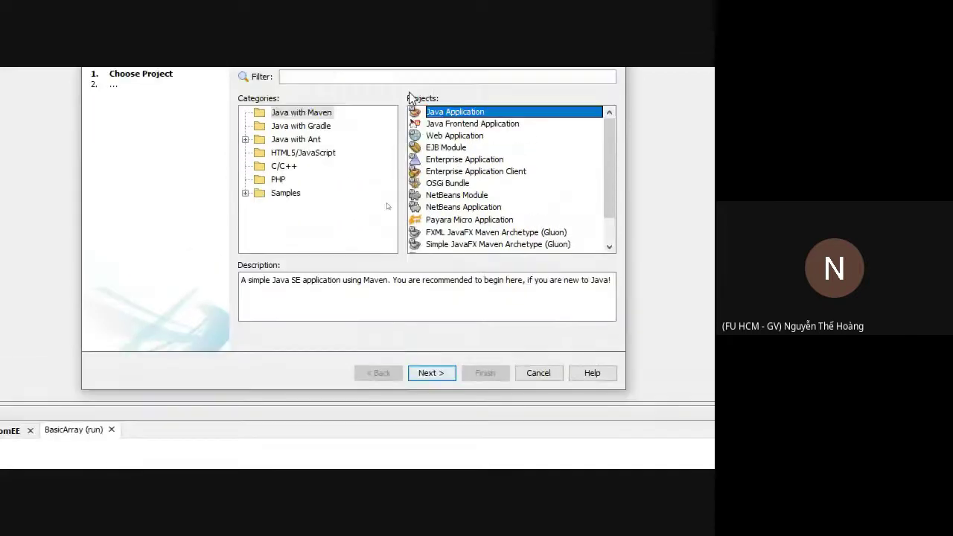
pyautogui.click(432, 378)
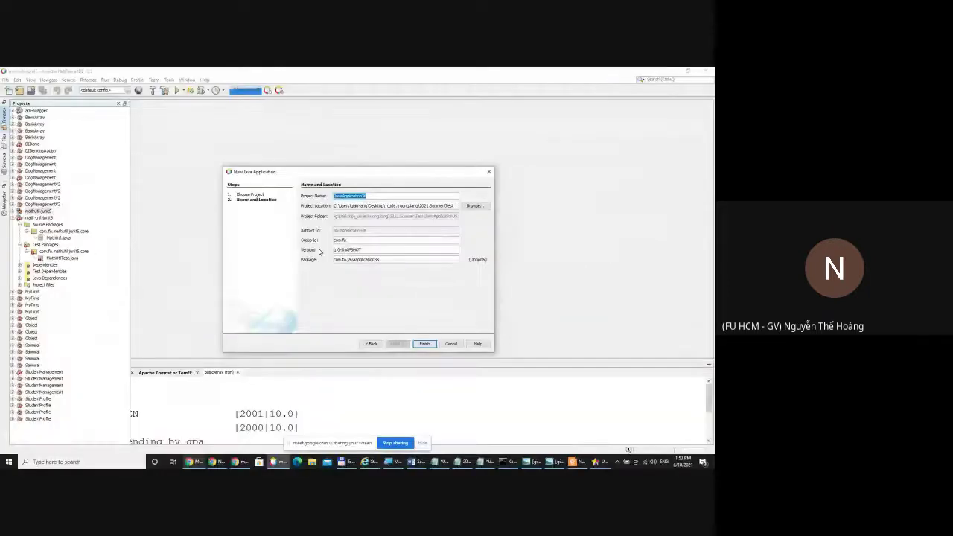
# Switch to Chrome and read the Apache Maven guide to naming conventions for groupId, artifactId and version.
pyautogui.click(195, 461)
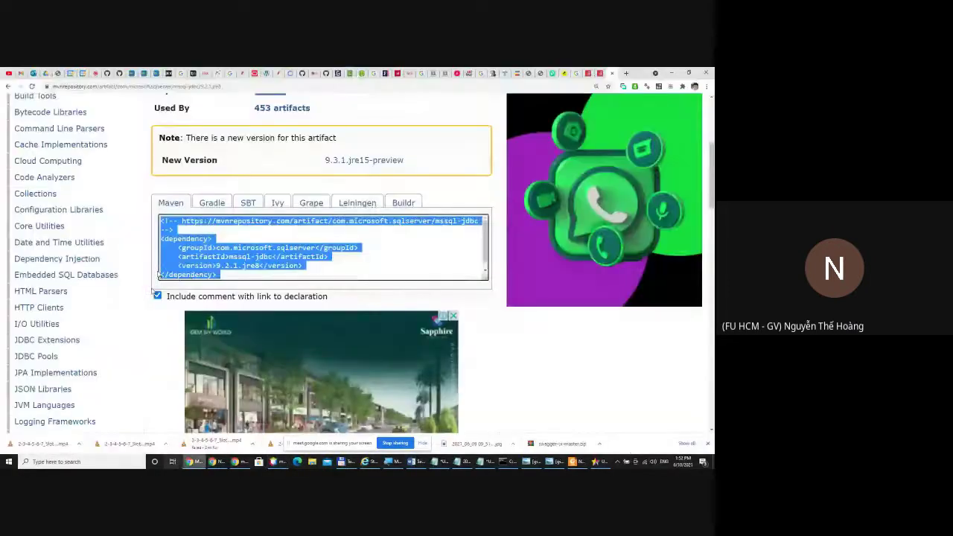
pyautogui.click(253, 73)
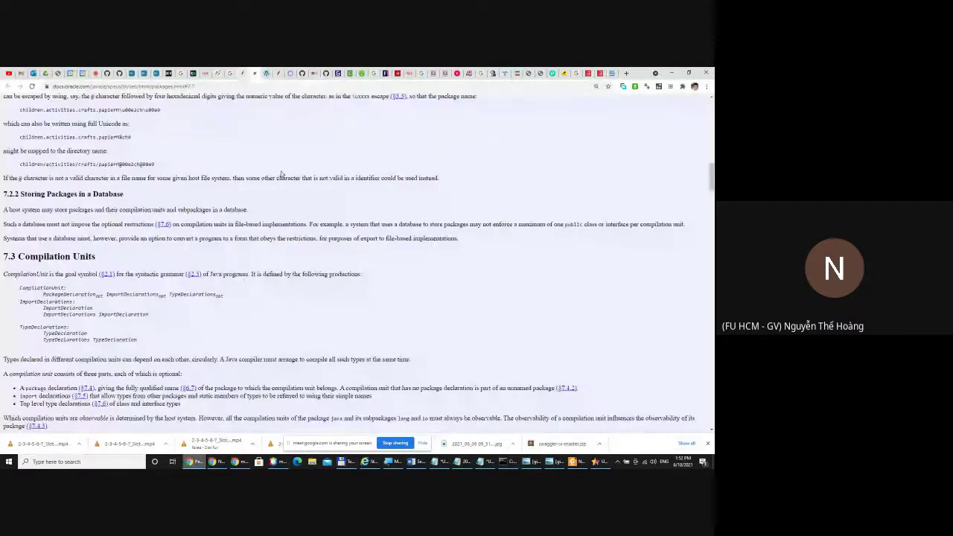
pyautogui.click(239, 73)
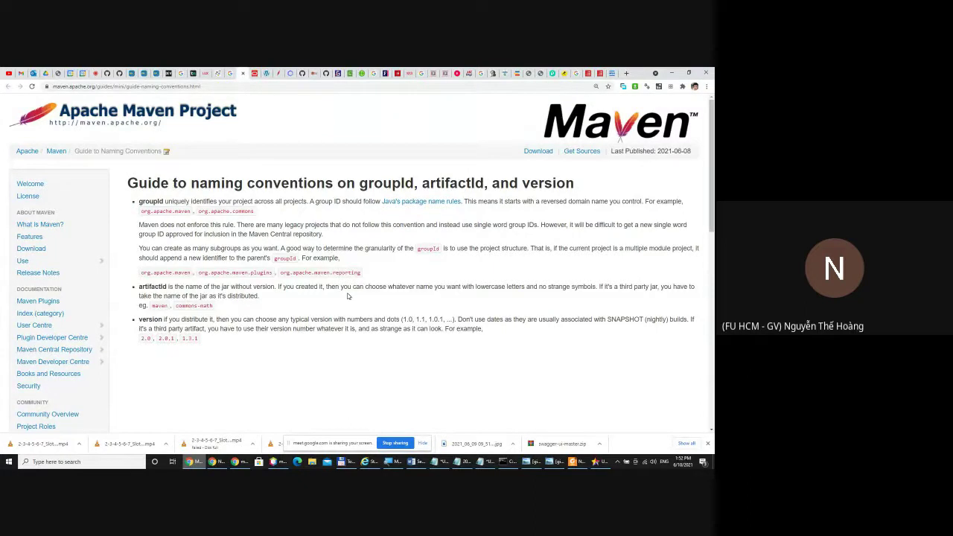
pyautogui.scroll(6, 397, 352)
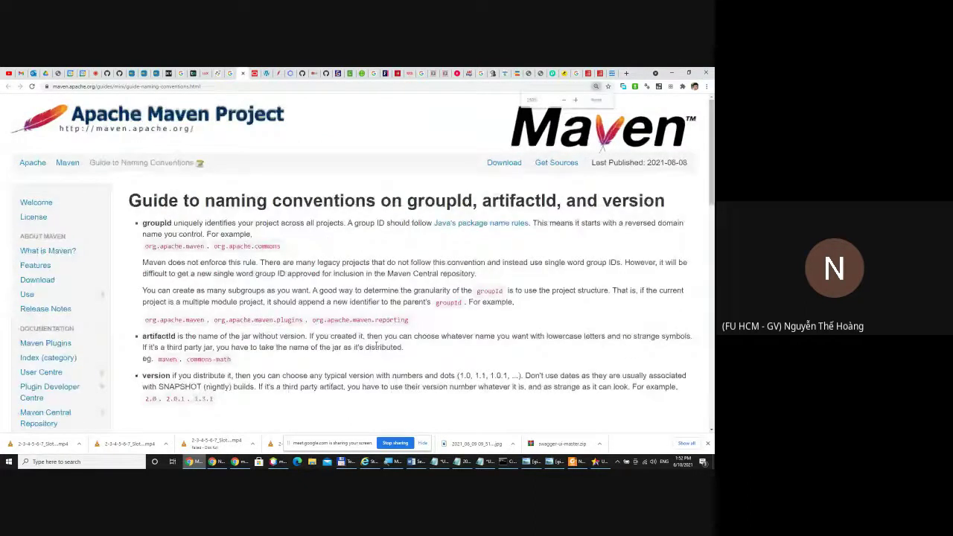
pyautogui.scroll(-1, 324, 325)
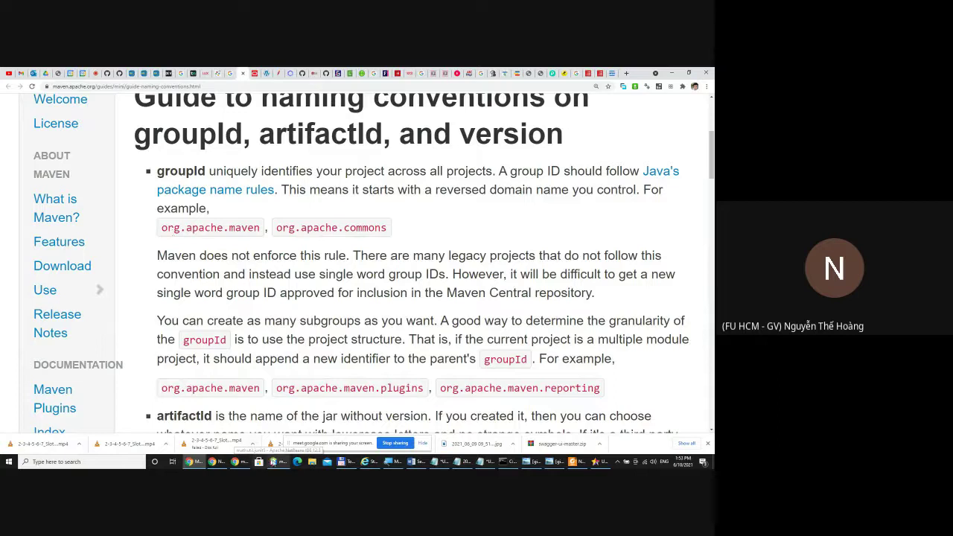
# Return to the new Maven application in NetBeans and name the project math-util-junit5.
pyautogui.click(276, 462)
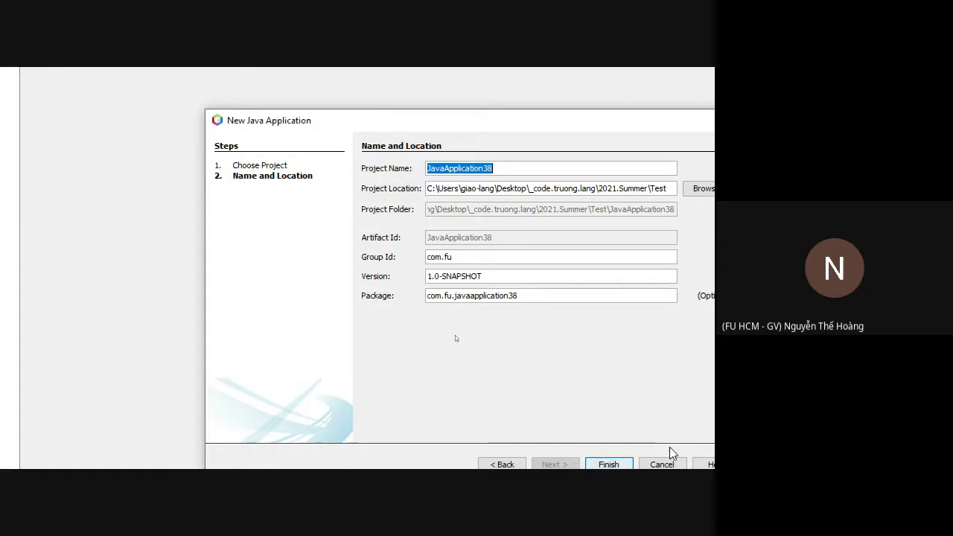
pyautogui.write('math-u')
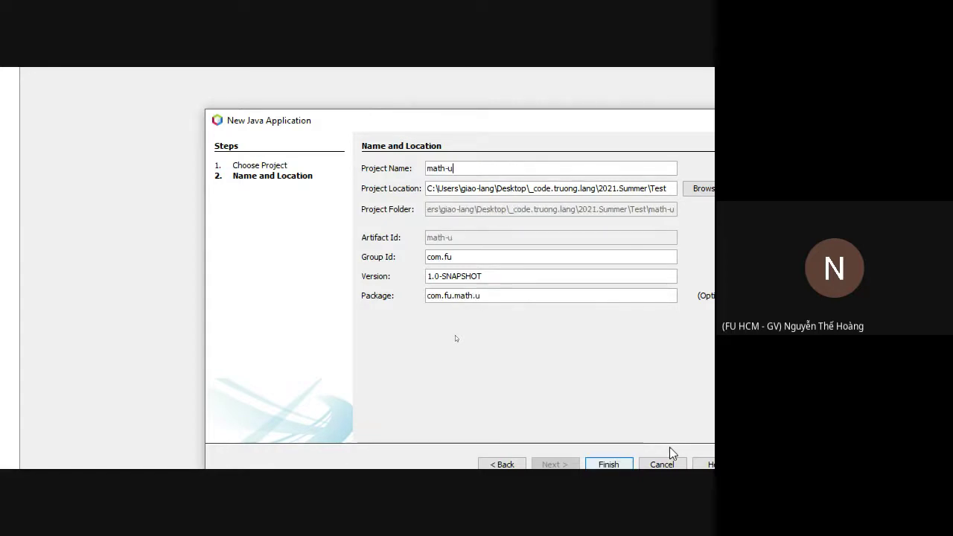
pyautogui.write('til-')
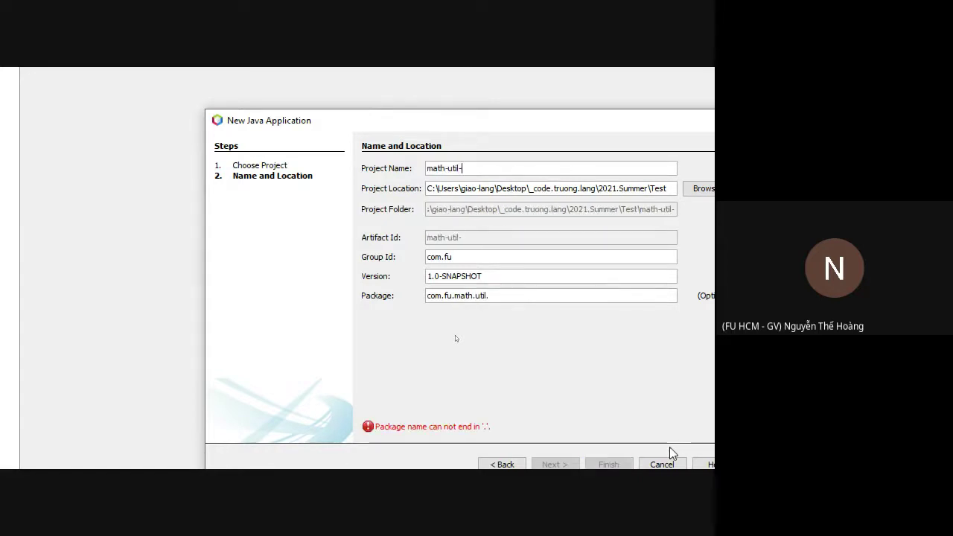
pyautogui.write('junit')
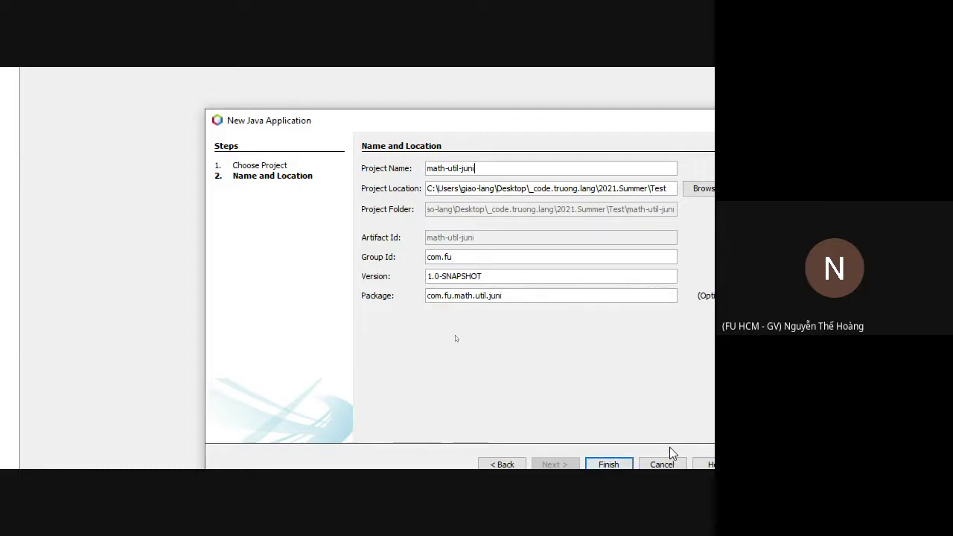
pyautogui.write('5')
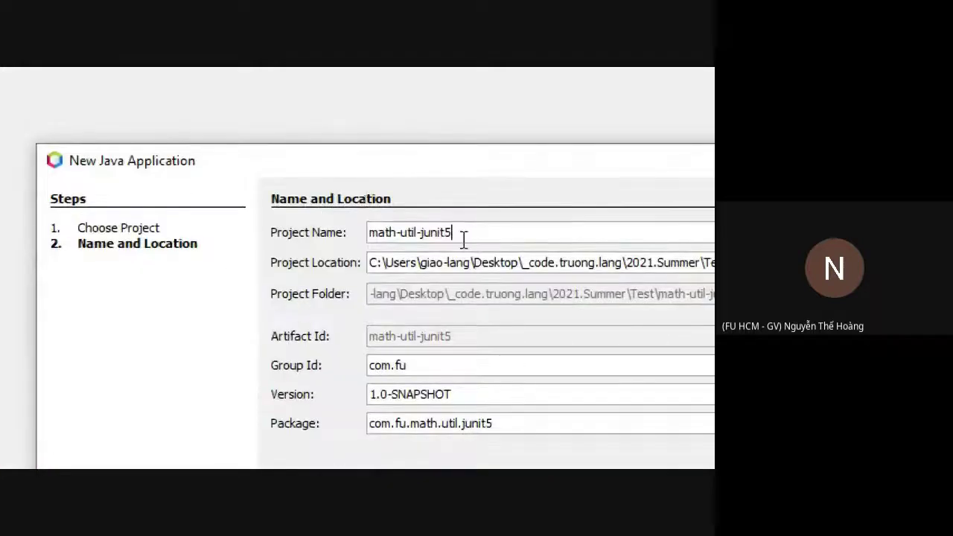
pyautogui.moveTo(326, 455); pyautogui.dragTo(218, 451)
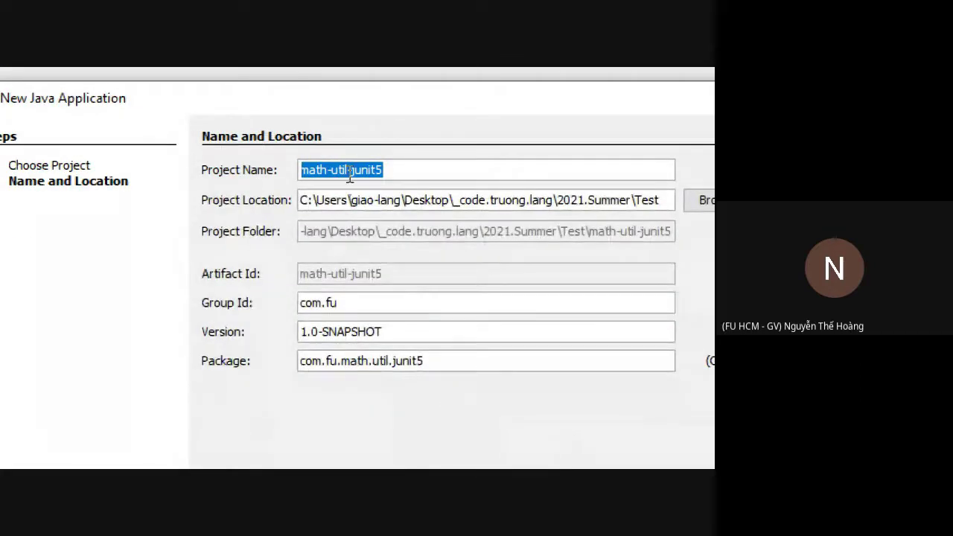
# Set the project location to the SWT301.SE02D folder inside 2021.Summer.
pyautogui.click(709, 201)
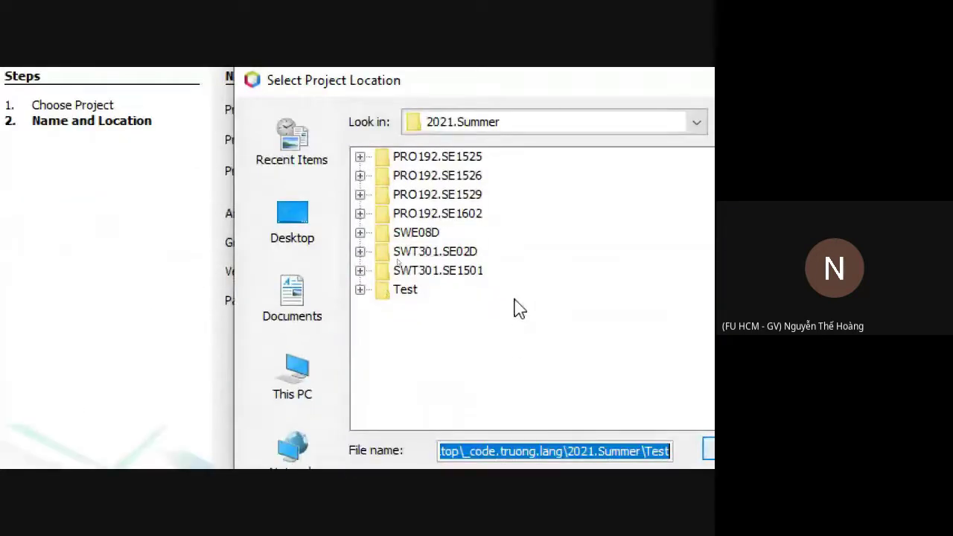
pyautogui.doubleClick(460, 251)
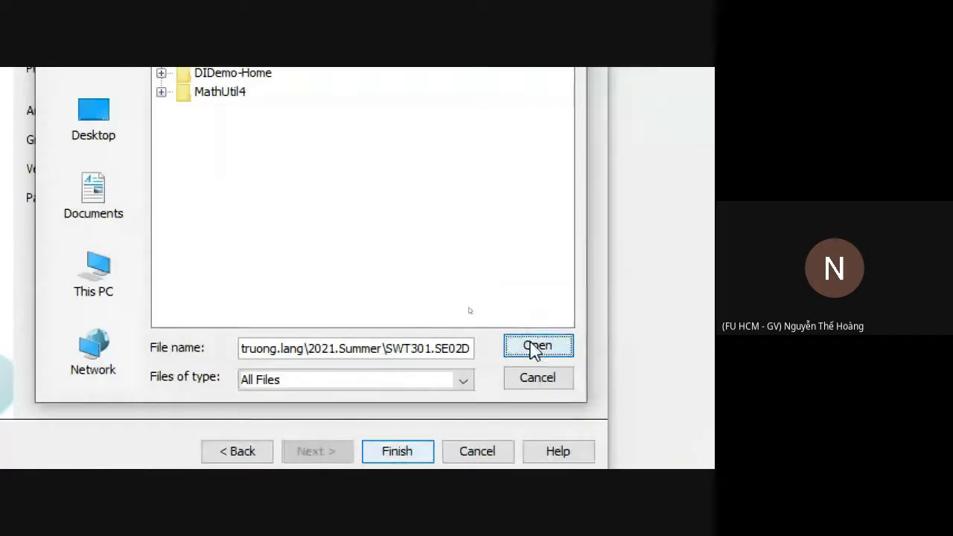
pyautogui.click(533, 347)
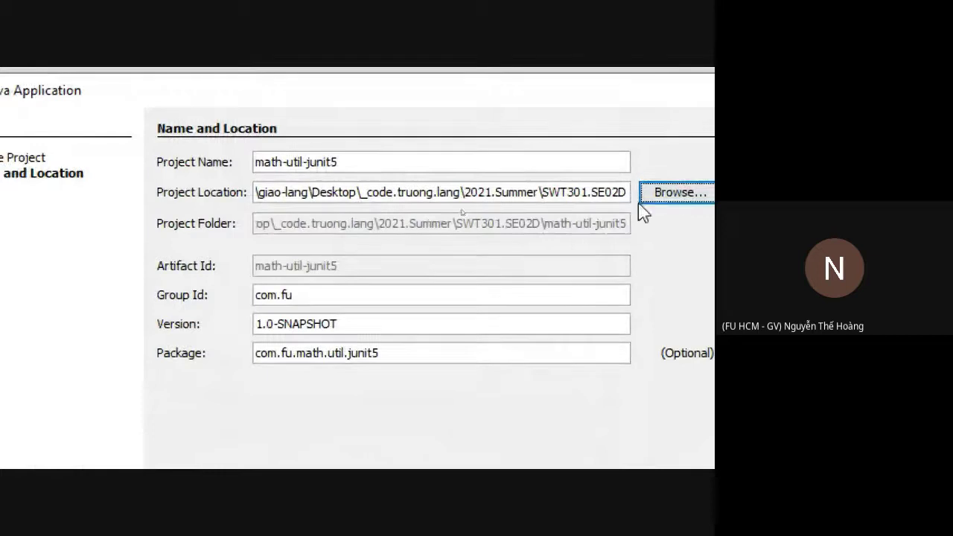
# Switch to the Notepad build tool notes, highlight the remark on keeping downloaded libraries locally, and return to the NetBeans project settings.
pyautogui.click(314, 298)
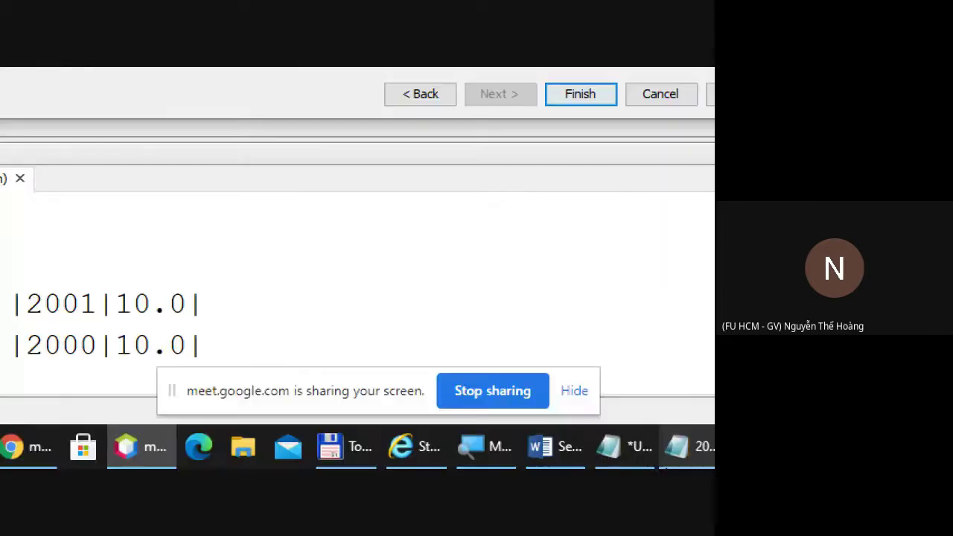
pyautogui.click(511, 454)
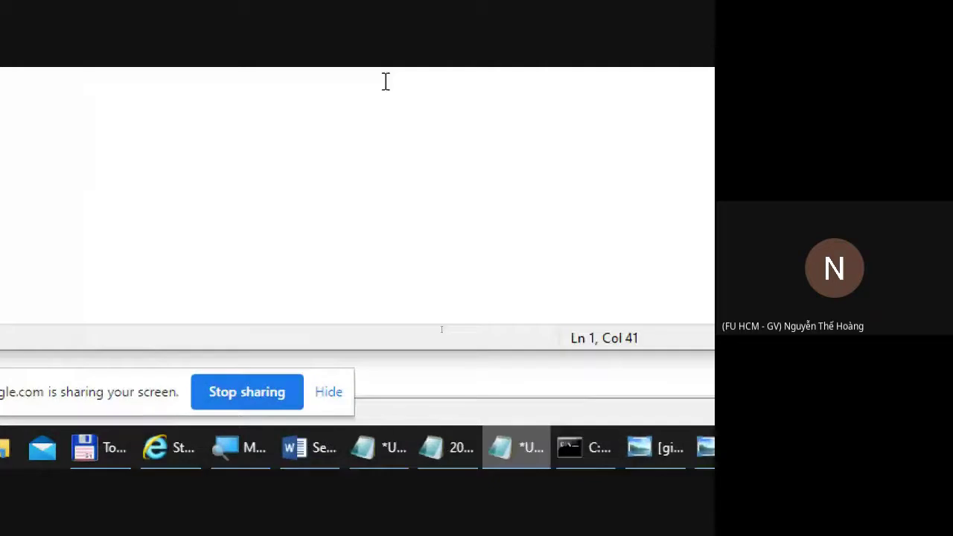
pyautogui.moveTo(373, 378); pyautogui.dragTo(554, 388)
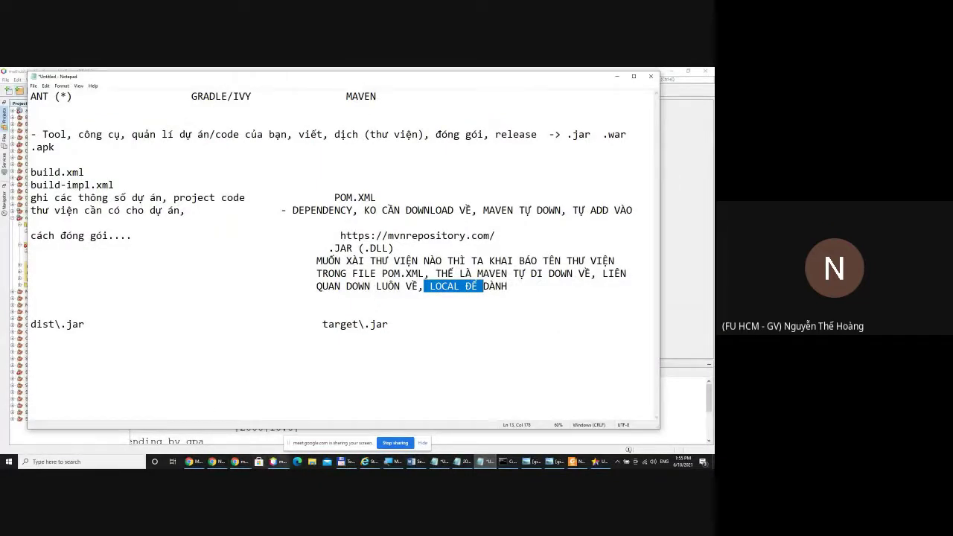
pyautogui.click(273, 462)
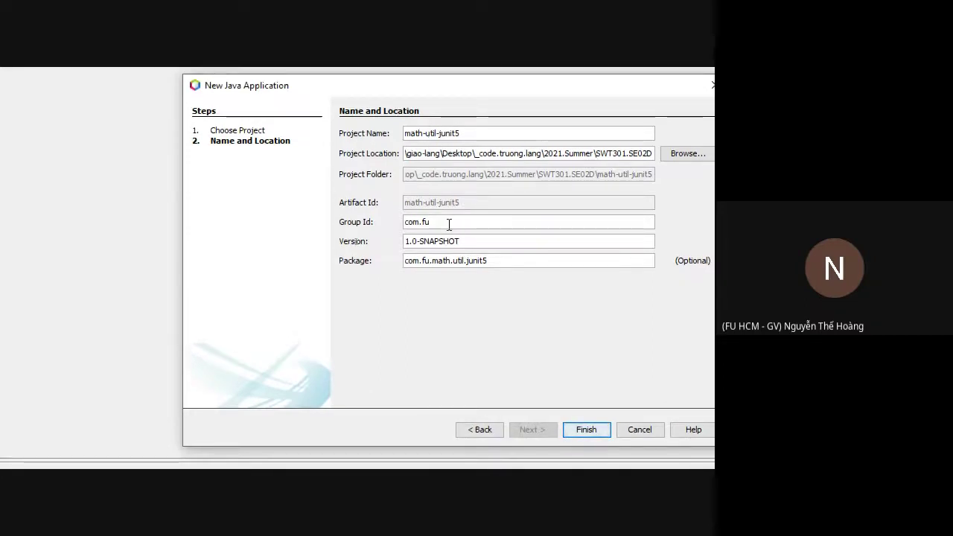
# Review the project name, group ID, version suffix SNAPSHOT and package fields of the new Maven application.
pyautogui.moveTo(471, 133); pyautogui.dragTo(393, 132)
pyautogui.moveTo(447, 221); pyautogui.dragTo(396, 215)
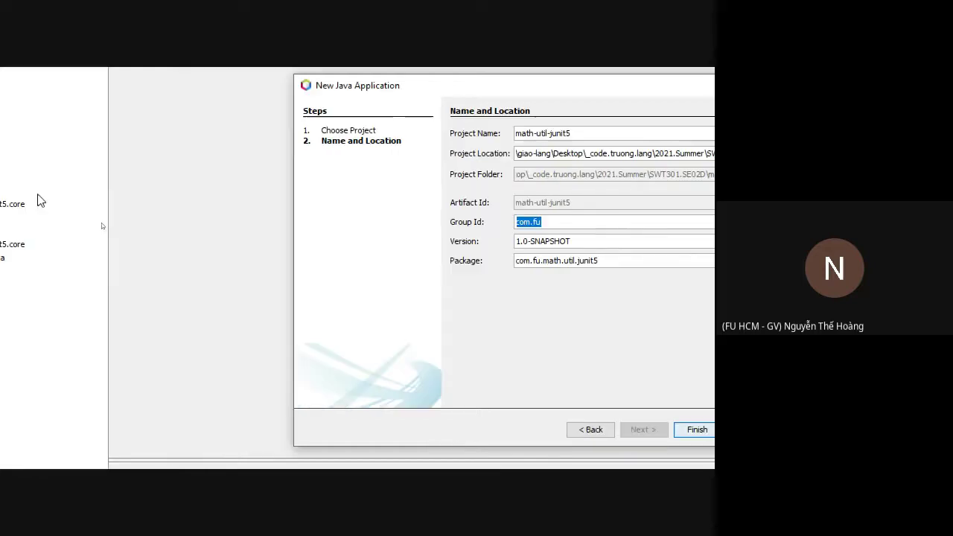
pyautogui.click(476, 133)
pyautogui.click(575, 221)
pyautogui.click(596, 243)
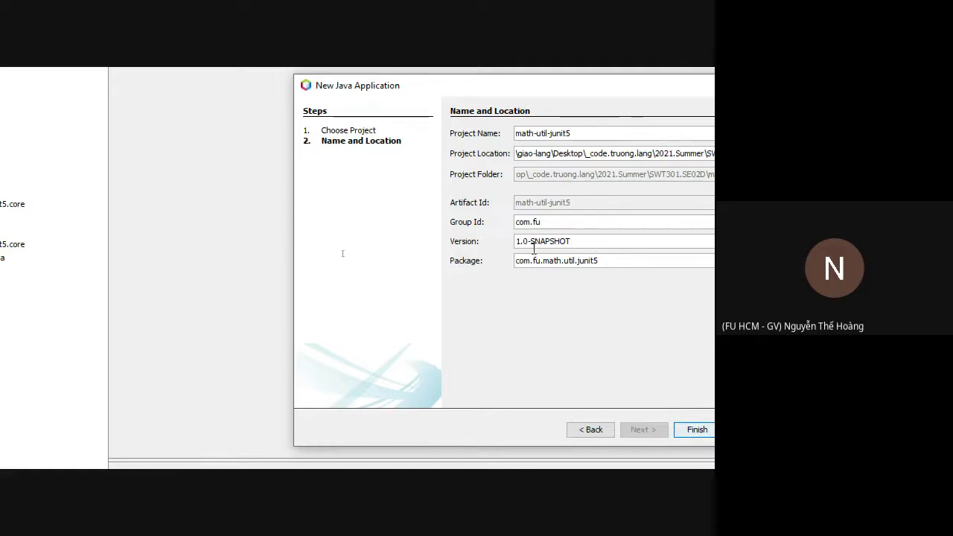
pyautogui.doubleClick(585, 244)
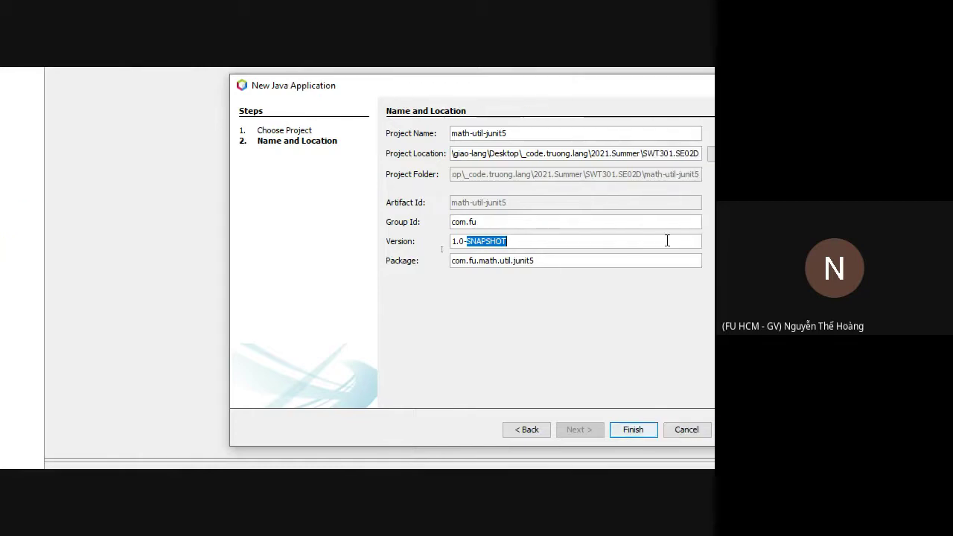
pyautogui.click(509, 260)
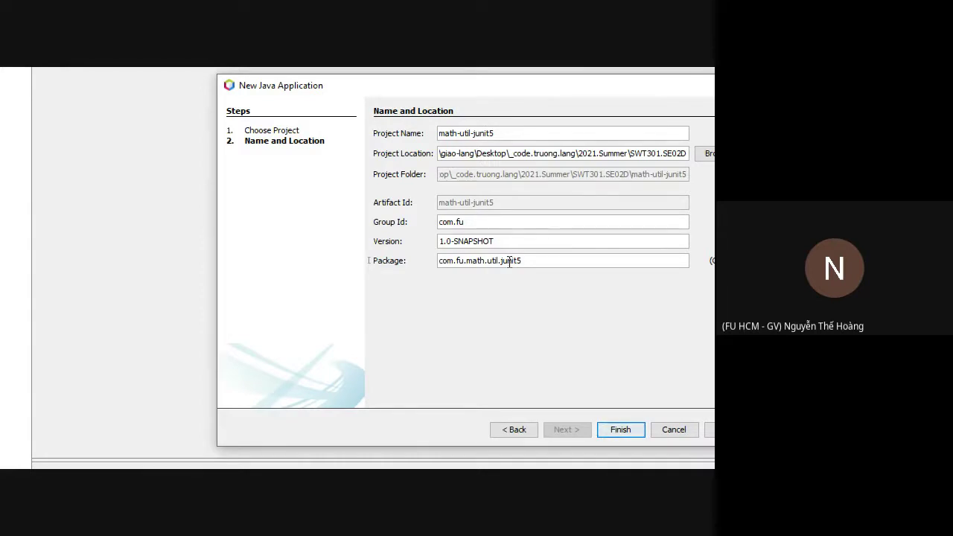
pyautogui.click(459, 168)
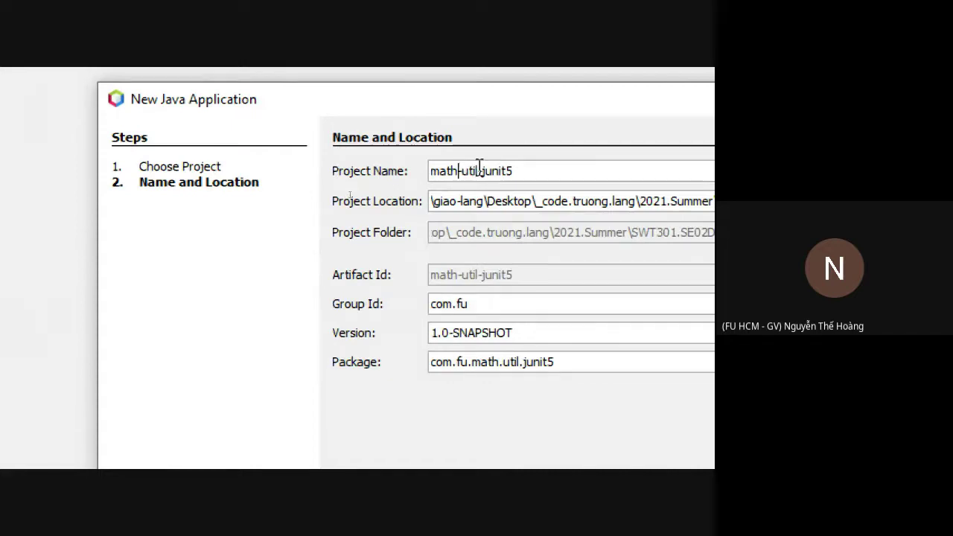
# Try a hyphen between math and util in the package name, and settle on com.fu.mathutil.junit5 as the package.
pyautogui.click(507, 363)
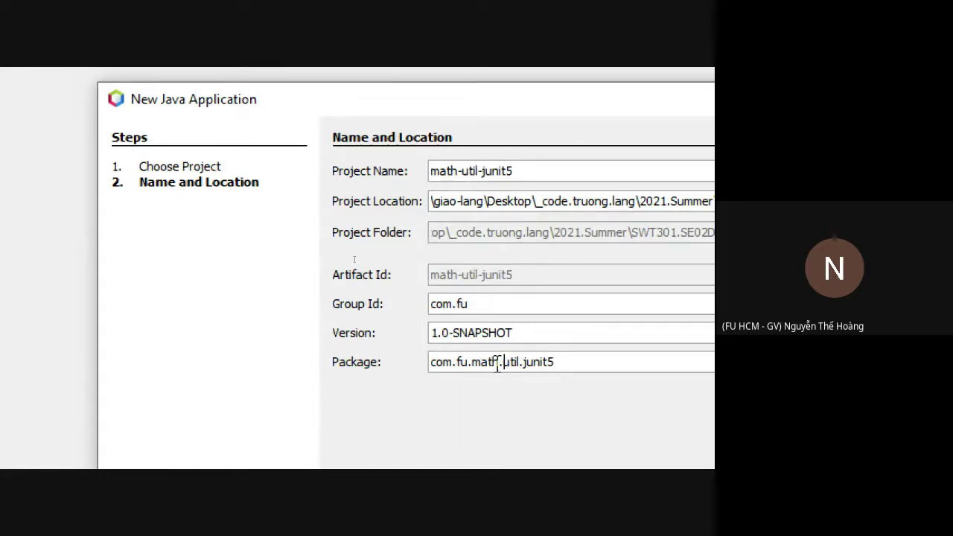
pyautogui.press('BackSpace')
pyautogui.write('-')
pyautogui.hotkey('shift', 'Tab')
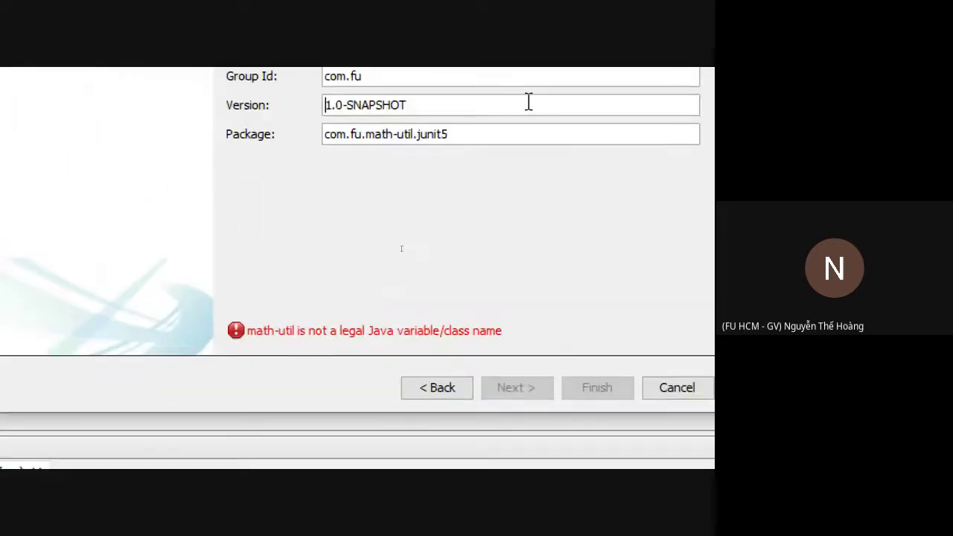
pyautogui.click(393, 172)
pyautogui.press('Delete')
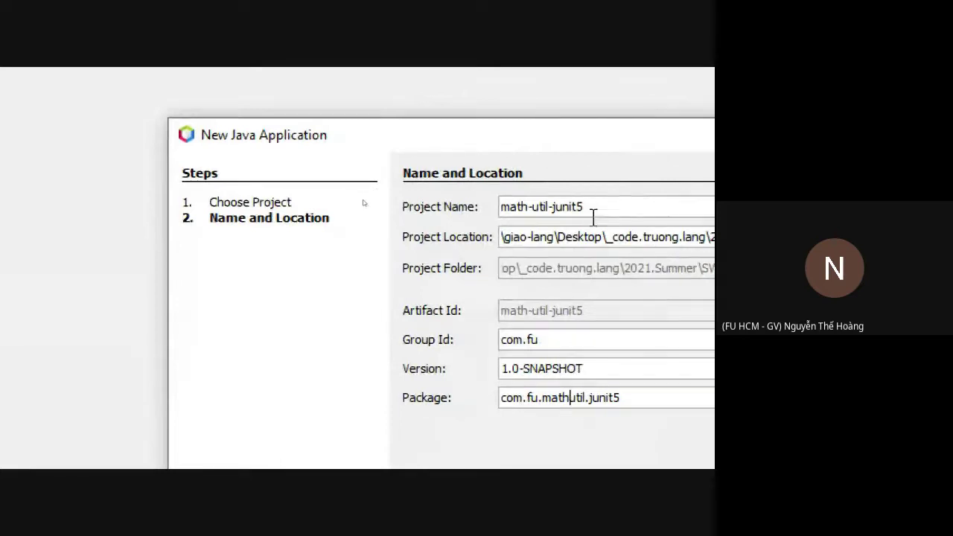
# Compare the project name and group ID with the parts of the package name by highlighting each of them.
pyautogui.moveTo(655, 215); pyautogui.dragTo(494, 206)
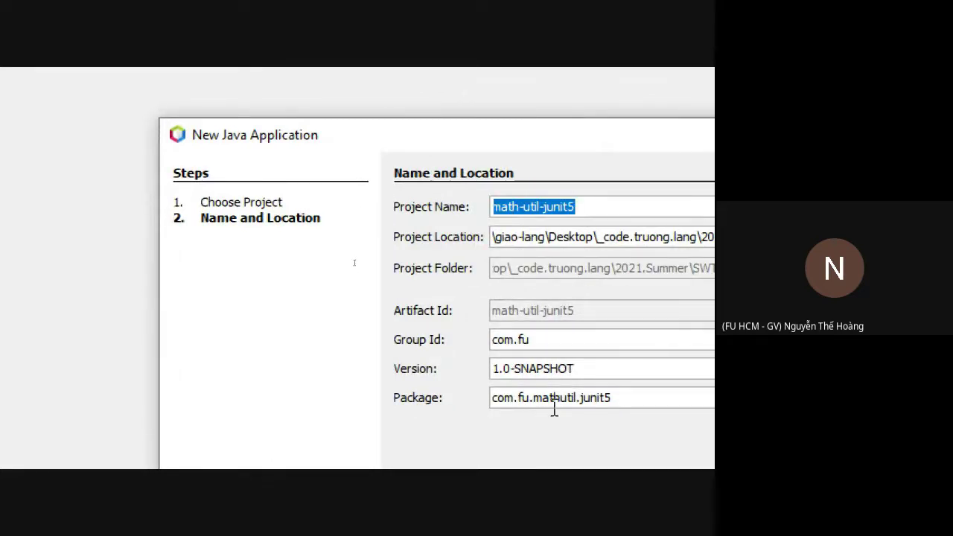
pyautogui.click(643, 401)
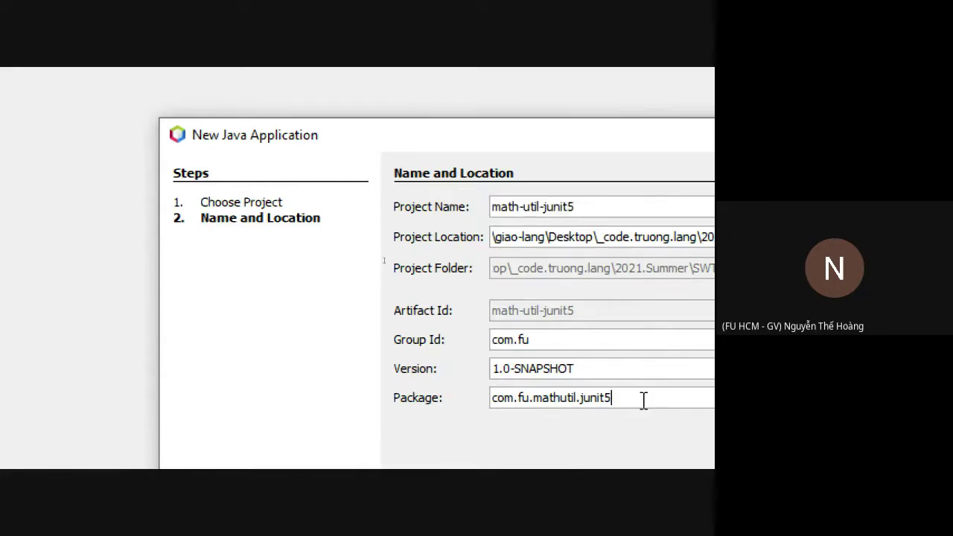
pyautogui.moveTo(419, 336); pyautogui.dragTo(220, 341)
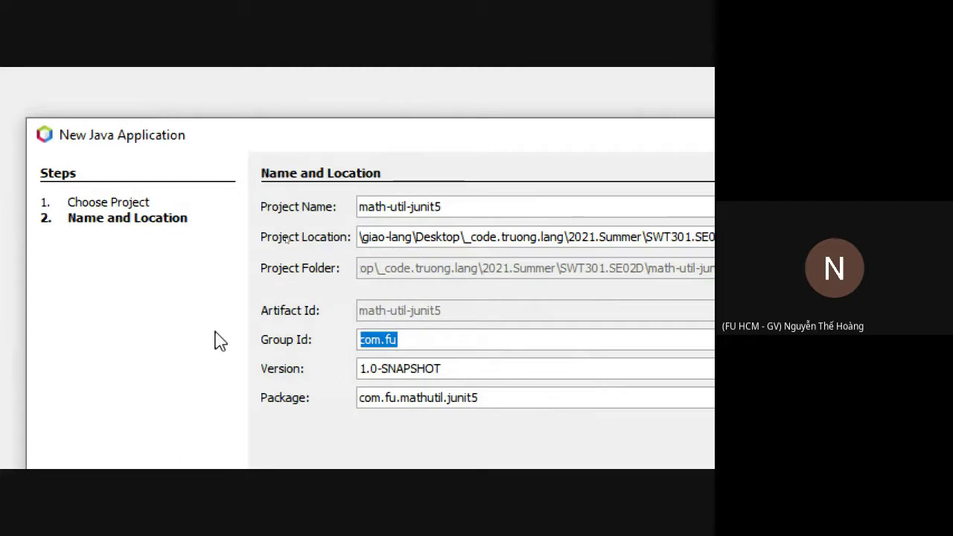
pyautogui.press('Tab')
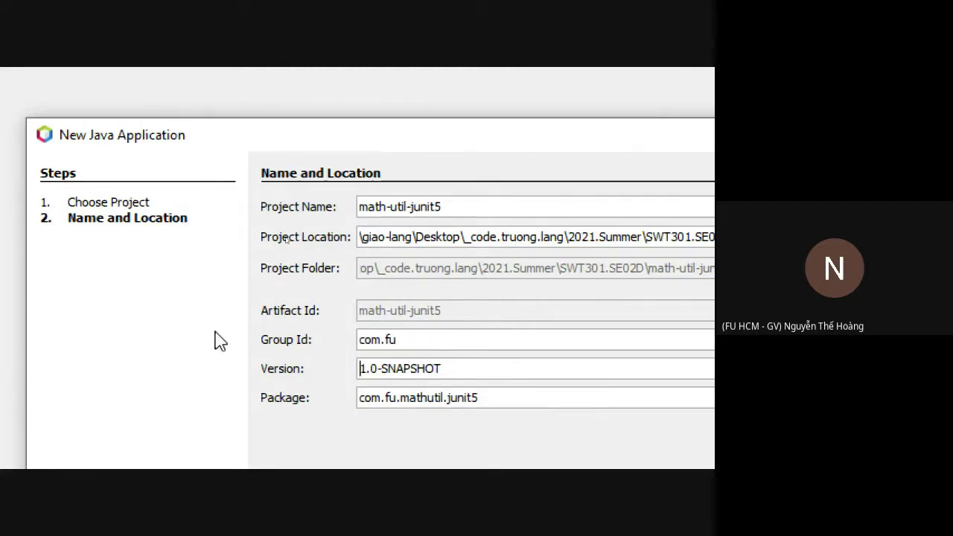
pyautogui.moveTo(513, 402); pyautogui.dragTo(198, 379)
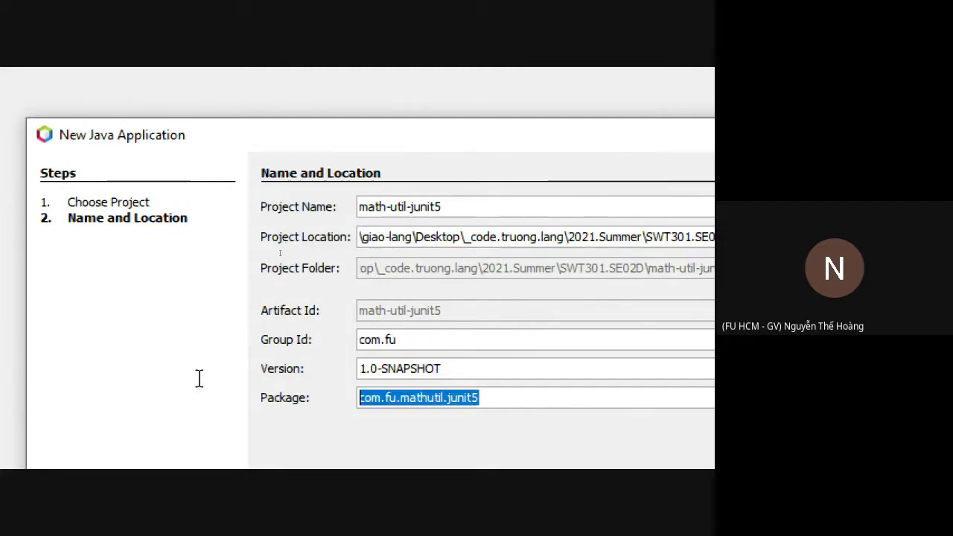
pyautogui.click(499, 402)
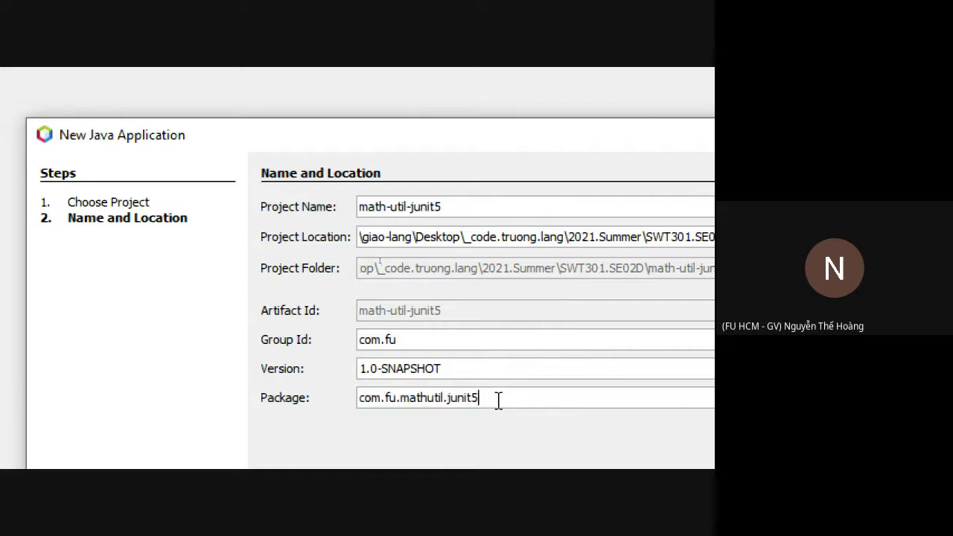
pyautogui.moveTo(402, 400); pyautogui.dragTo(491, 402)
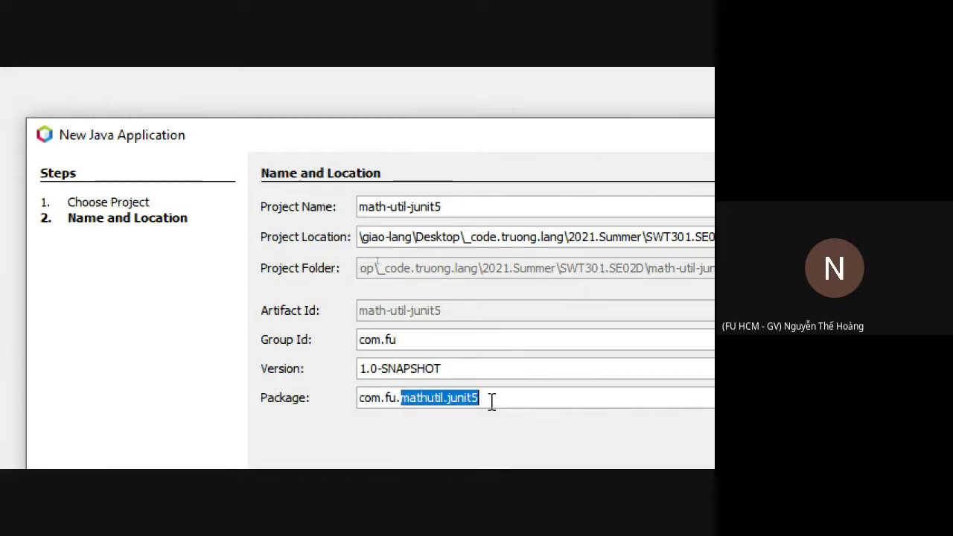
pyautogui.click(402, 398)
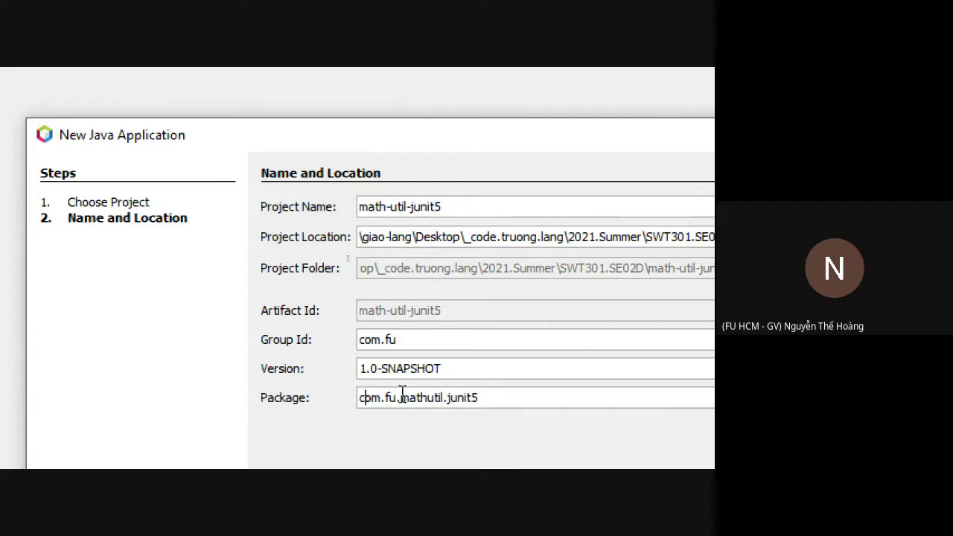
pyautogui.moveTo(403, 398); pyautogui.dragTo(442, 396)
pyautogui.tripleClick(417, 398)
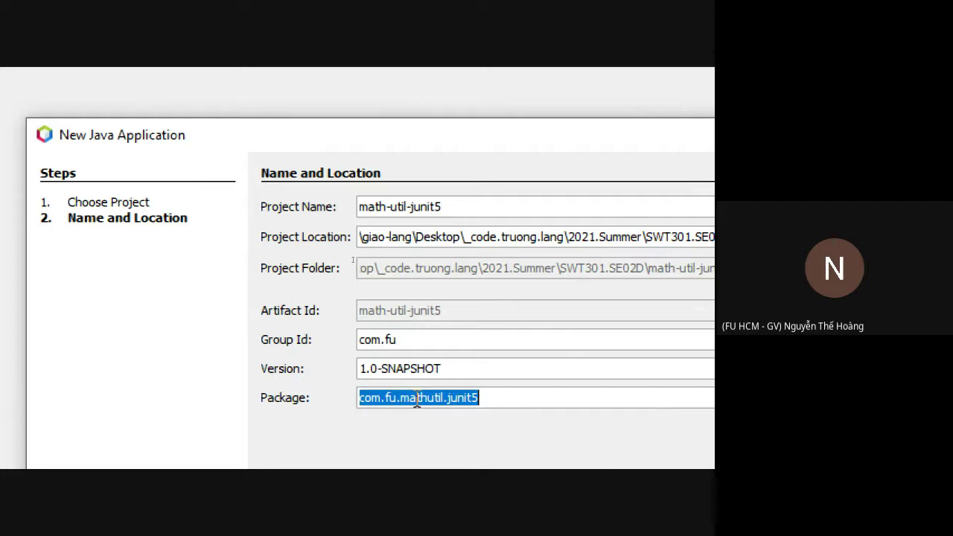
pyautogui.click(420, 398)
pyautogui.moveTo(457, 398); pyautogui.dragTo(500, 397)
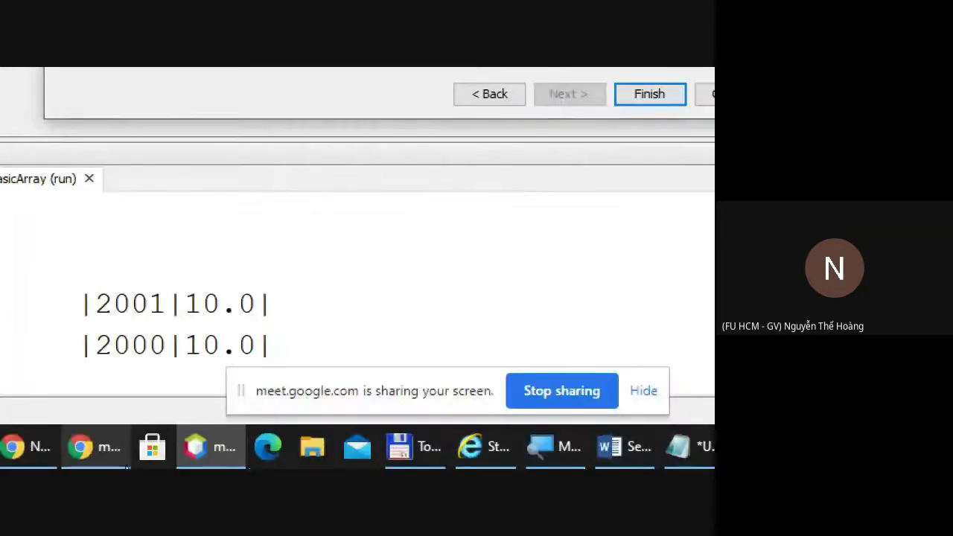
# Switch to Chrome, look through Java's package name rules linked from the Maven naming guide, and return to the guide.
pyautogui.click(409, 450)
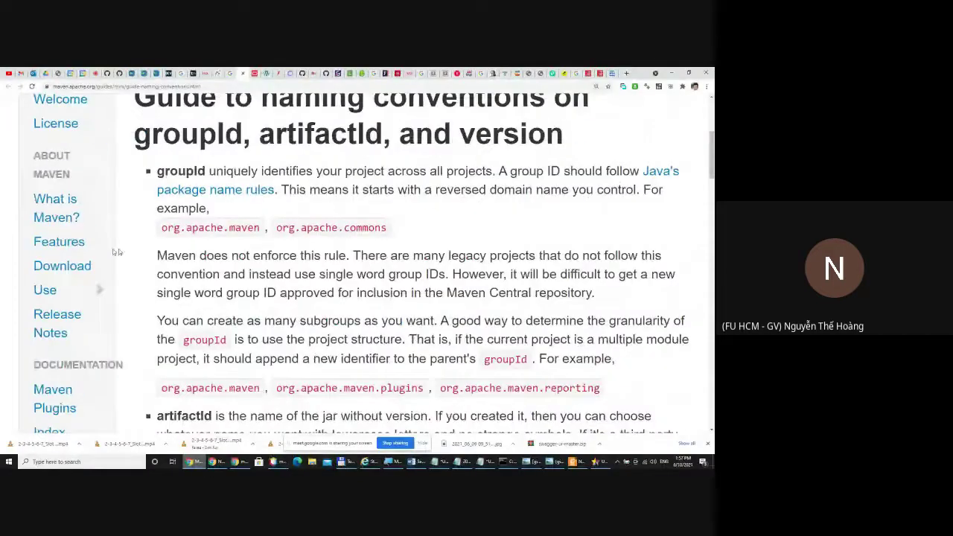
pyautogui.click(171, 191)
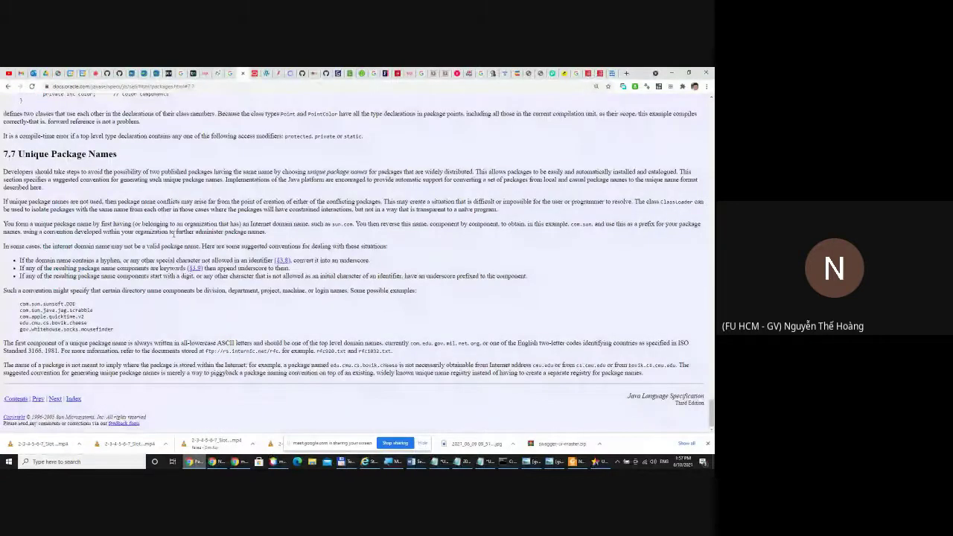
pyautogui.scroll(4, 146, 260)
pyautogui.hotkey('ctrl', '+')
pyautogui.hotkey('ctrl', '+')
pyautogui.hotkey('ctrl', '+')
pyautogui.scroll(10, 144, 258)
pyautogui.scroll(12, 144, 259)
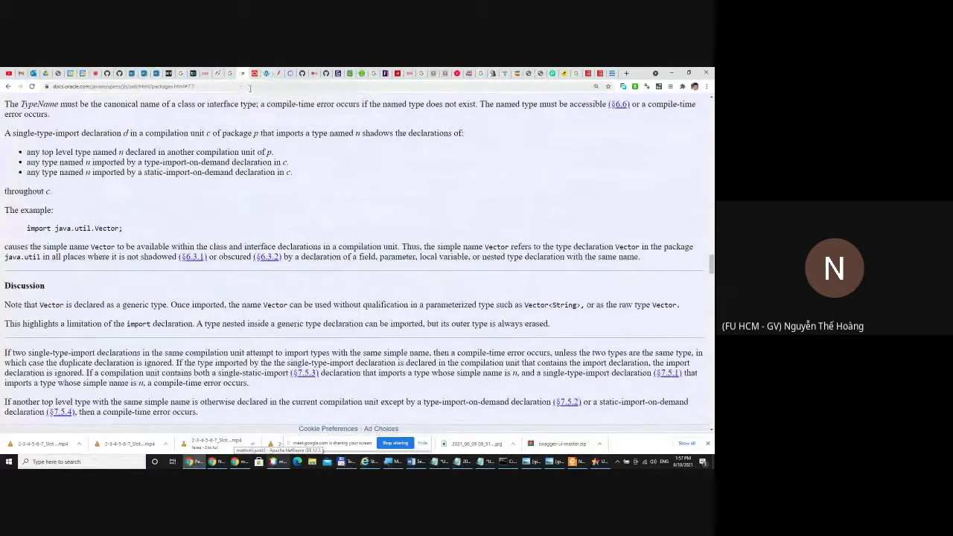
pyautogui.click(230, 73)
pyautogui.click(237, 74)
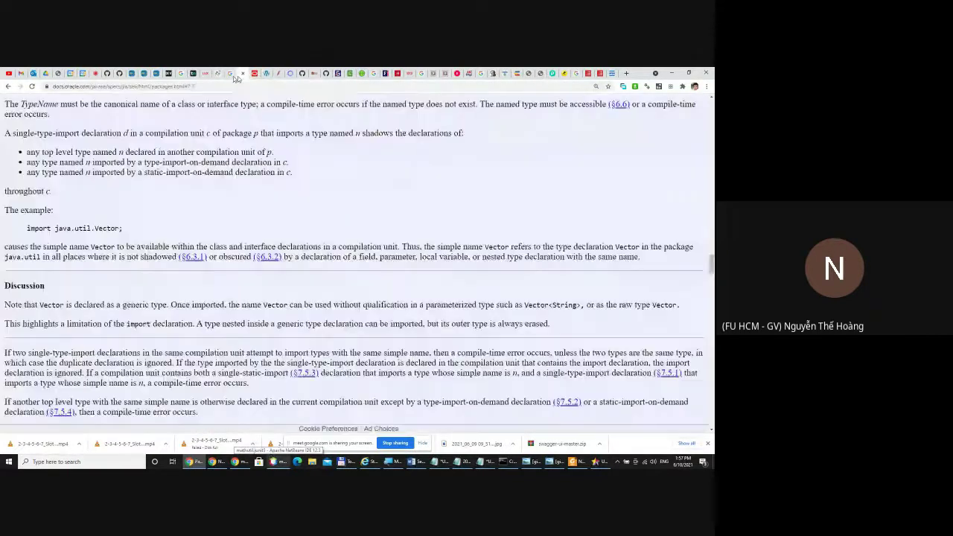
pyautogui.click(238, 74)
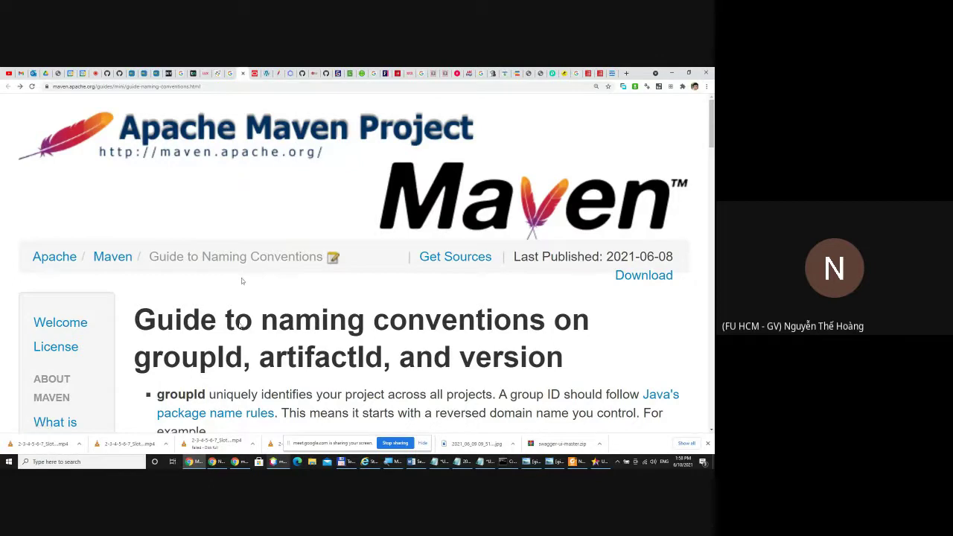
# Return to NetBeans and finish creating the math-util-junit5 Maven project.
pyautogui.click(275, 463)
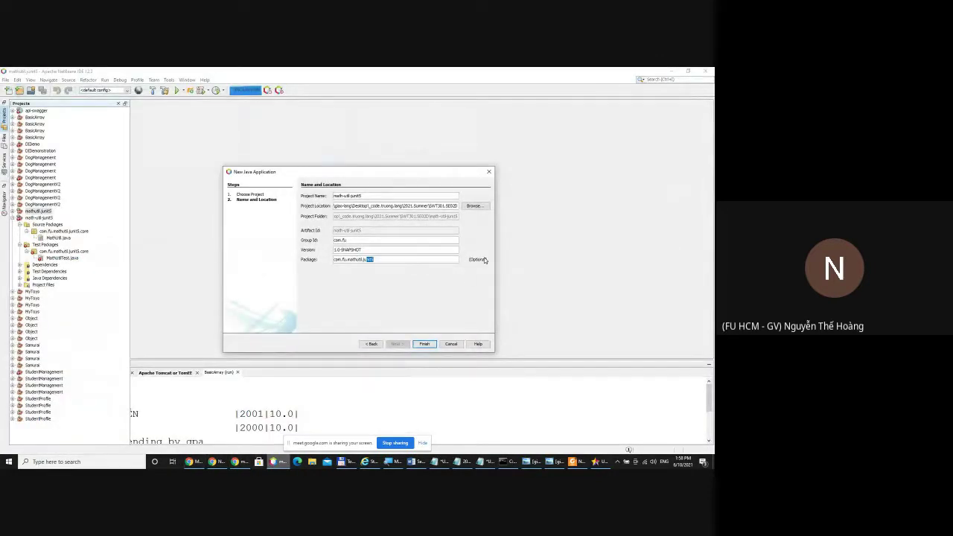
pyautogui.click(424, 344)
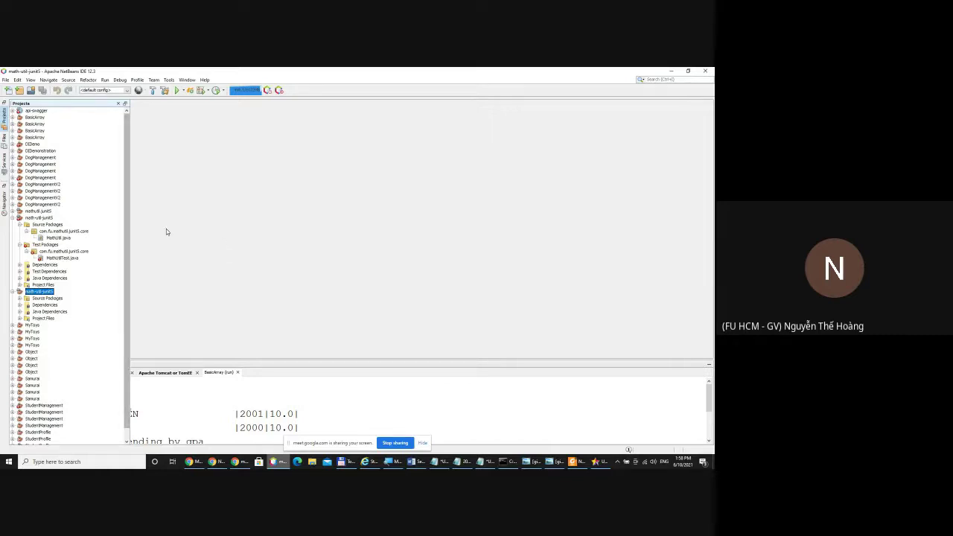
# Expand Source Packages in the newly created math-util-junit5 project and select the com.fu.mathutil.junit5 package.
pyautogui.press('super+plus')
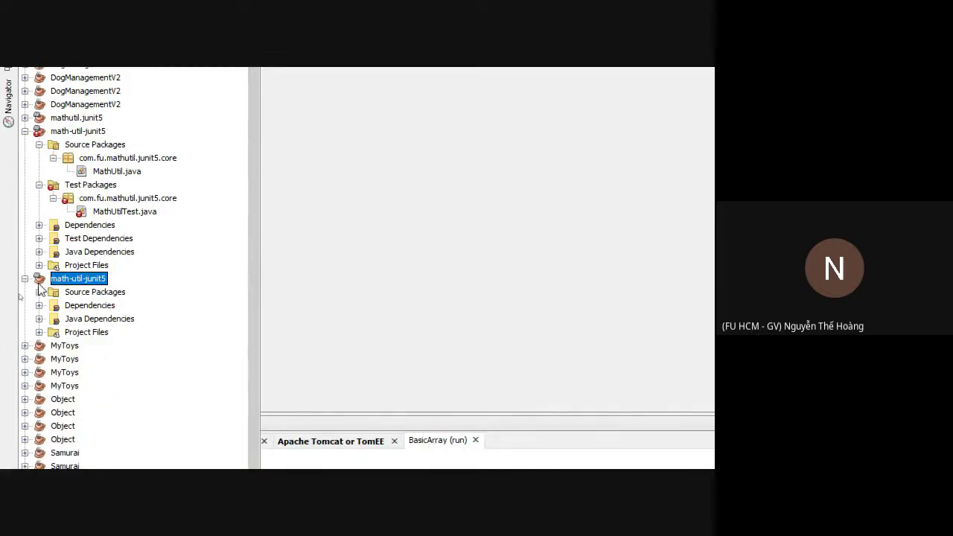
pyautogui.moveTo(40, 282)
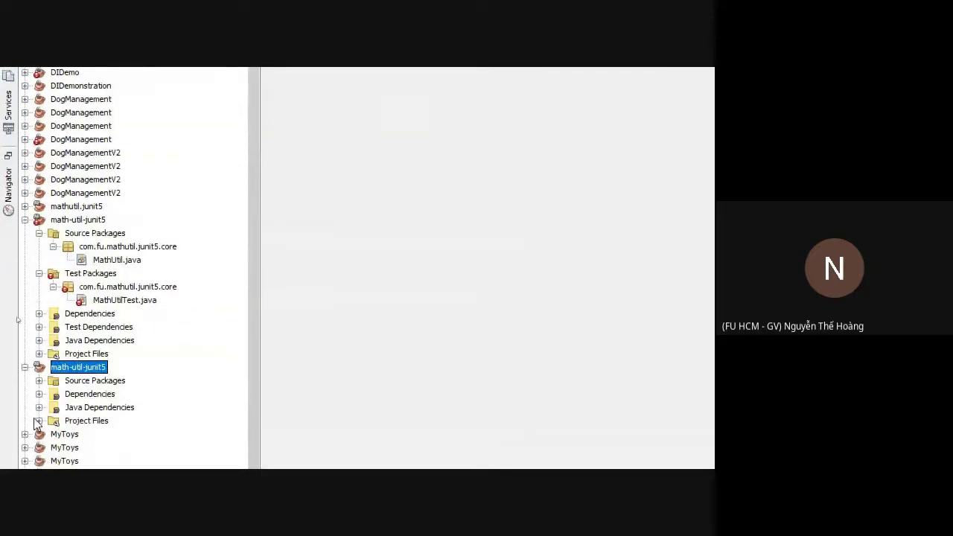
pyautogui.click(39, 381)
pyautogui.click(152, 394)
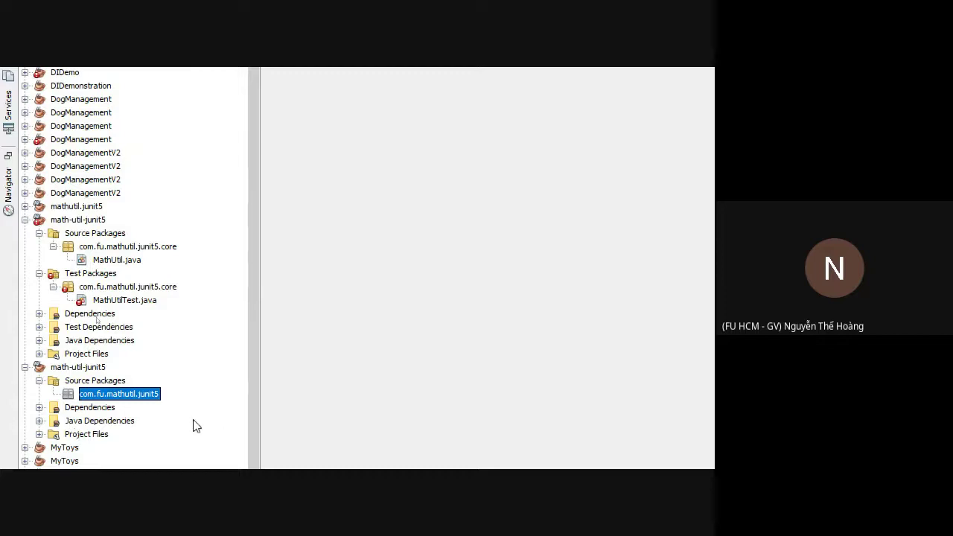
# Compare the new math-util-junit5 project's Source Packages and Dependencies with the Source Packages and Libraries of the first DogManagementV2 project.
pyautogui.scroll(-1, 41, 447)
pyautogui.scroll(-3, 41, 452)
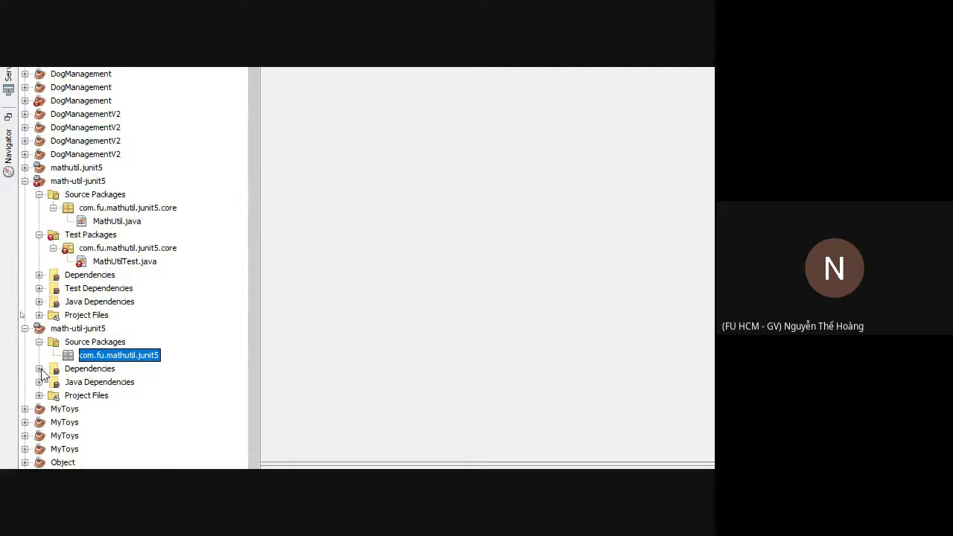
pyautogui.click(87, 344)
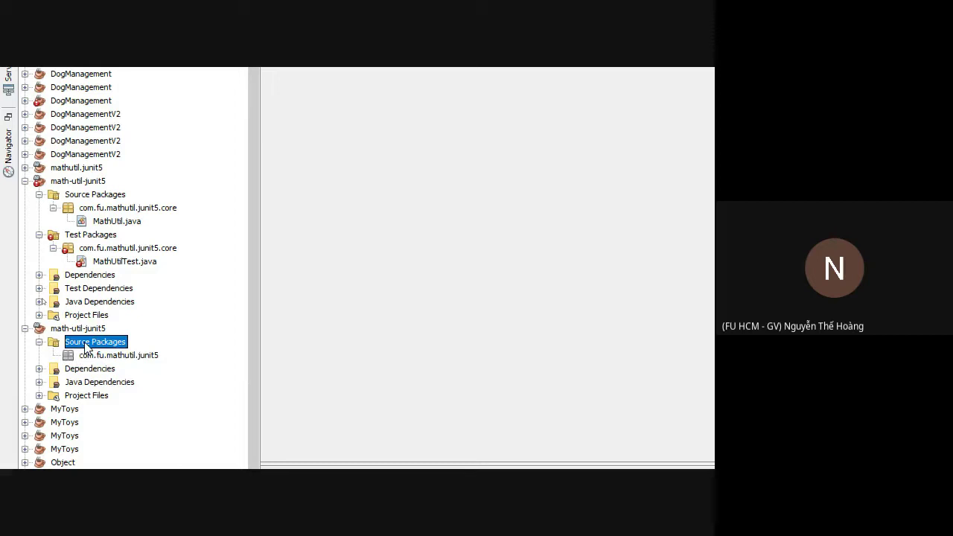
pyautogui.click(25, 114)
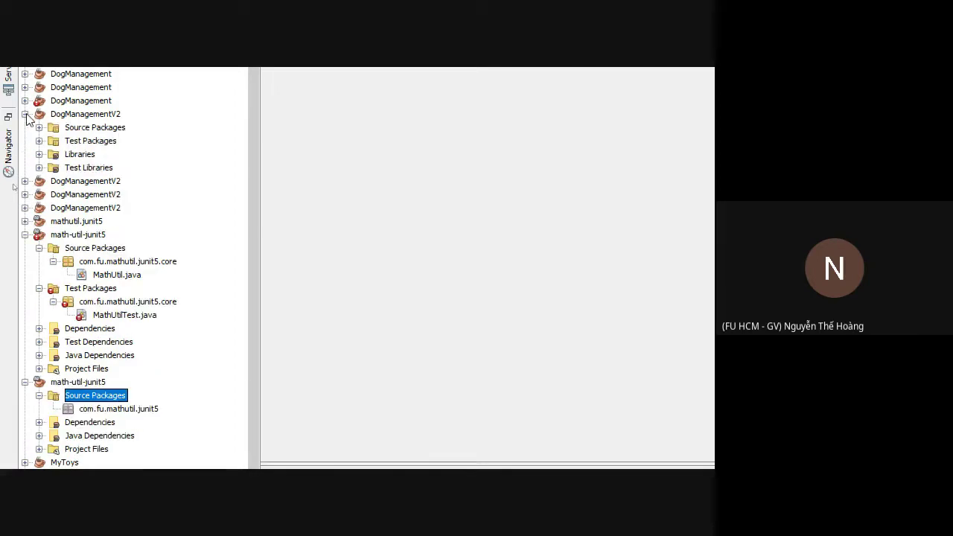
pyautogui.click(39, 128)
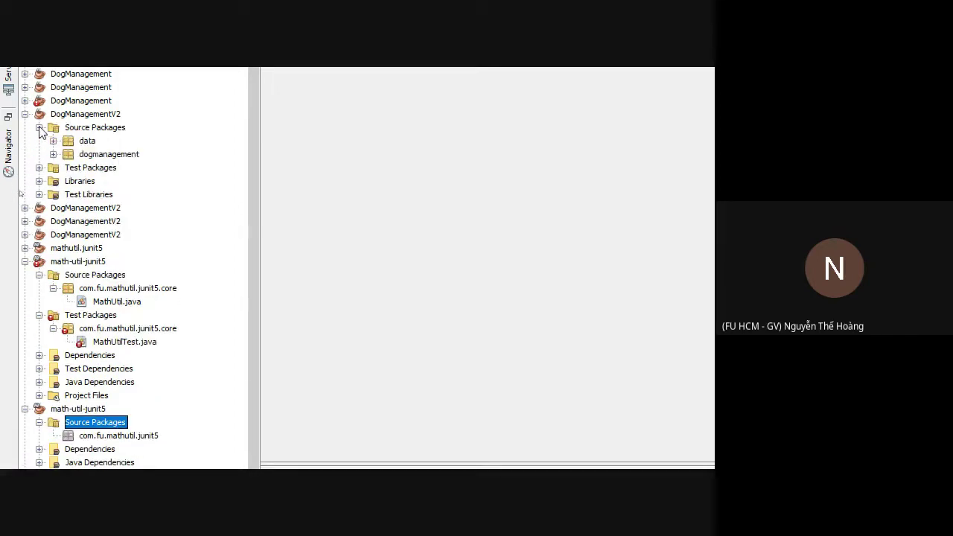
pyautogui.click(39, 128)
pyautogui.click(92, 406)
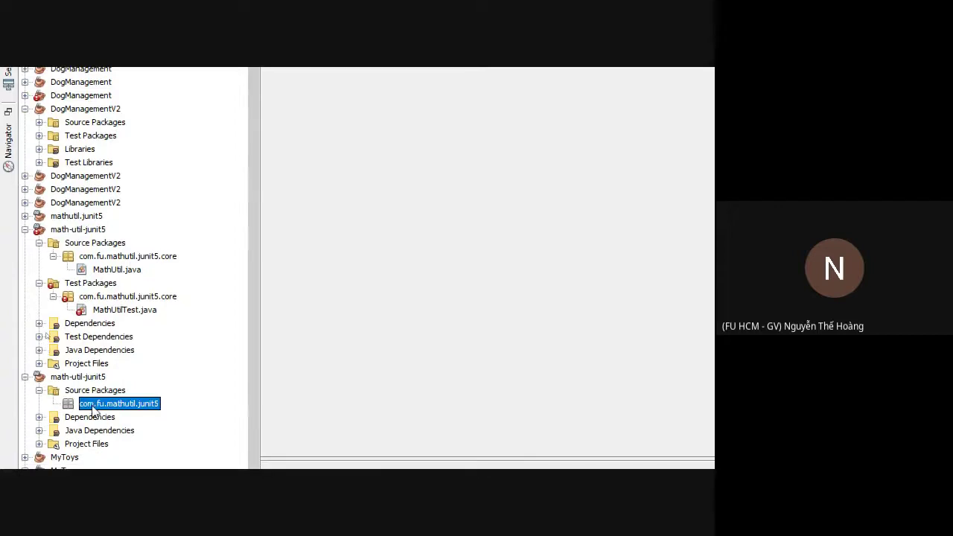
pyautogui.click(82, 419)
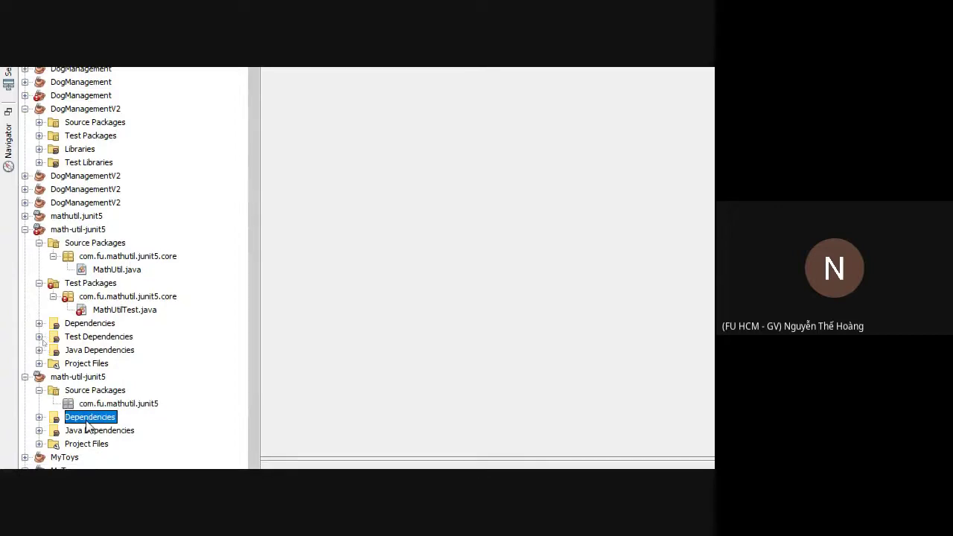
pyautogui.click(70, 150)
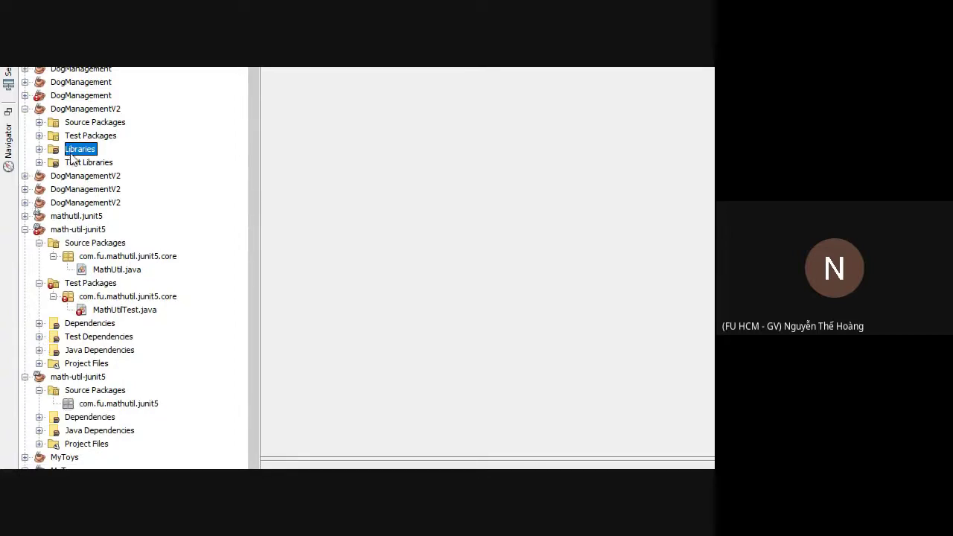
# Open pom.xml from the new math-util-junit5 project's Project Files and enlarge the editor area by shrinking the output area.
pyautogui.scroll(-3, 37, 446)
pyautogui.click(39, 352)
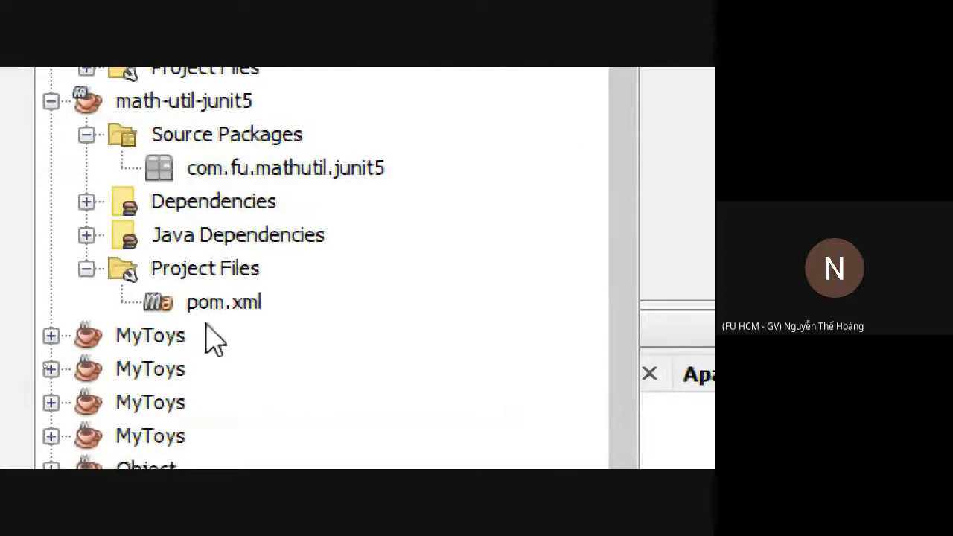
pyautogui.click(194, 301)
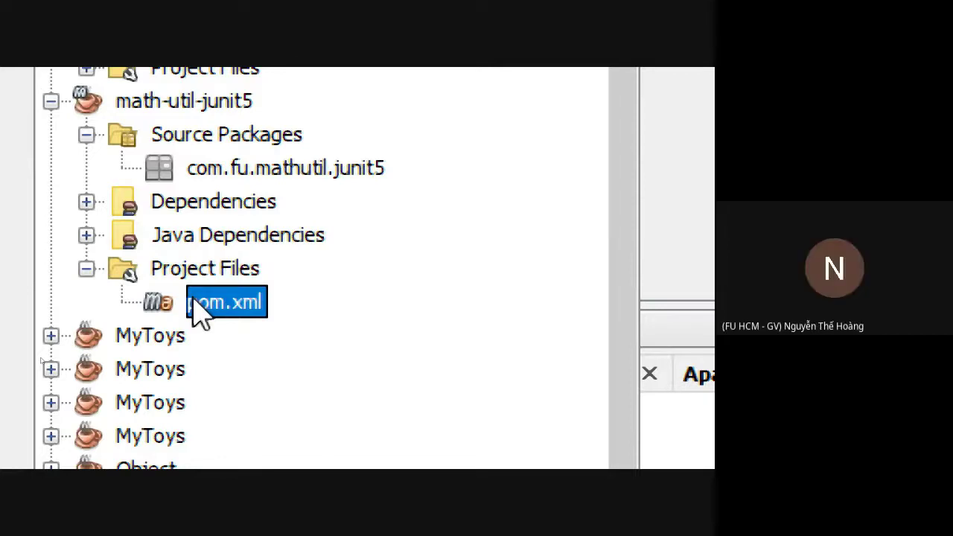
pyautogui.doubleClick(199, 306)
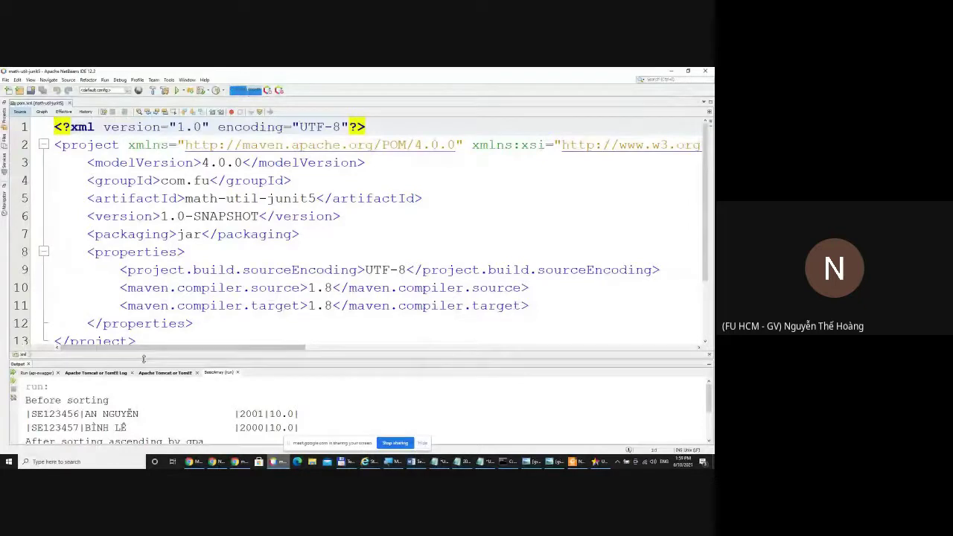
pyautogui.moveTo(144, 359); pyautogui.dragTo(143, 428)
# Examine the compiler source, artifactId, groupId, packaging, modelVersion and version elements of pom.xml, highlighting them in the code.
pyautogui.click(177, 287)
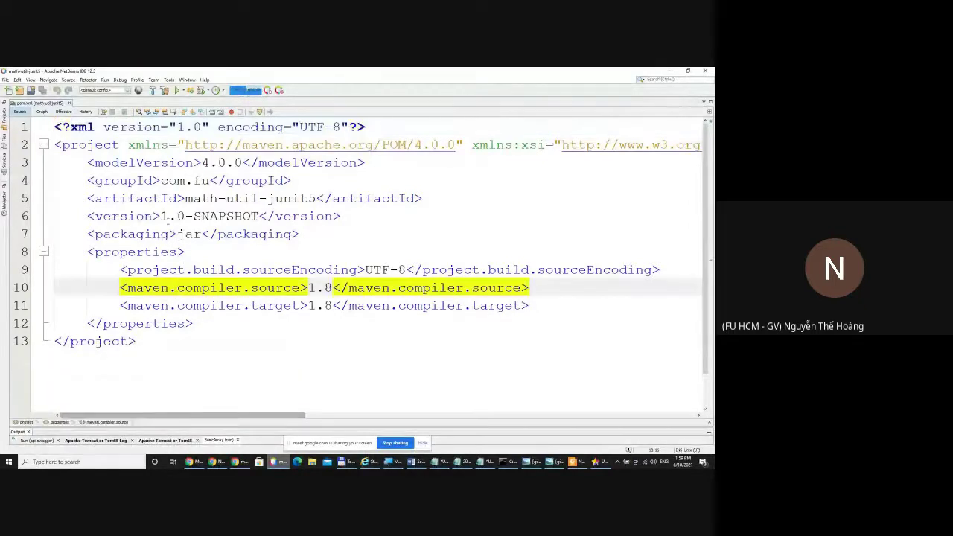
pyautogui.moveTo(185, 198); pyautogui.dragTo(309, 198)
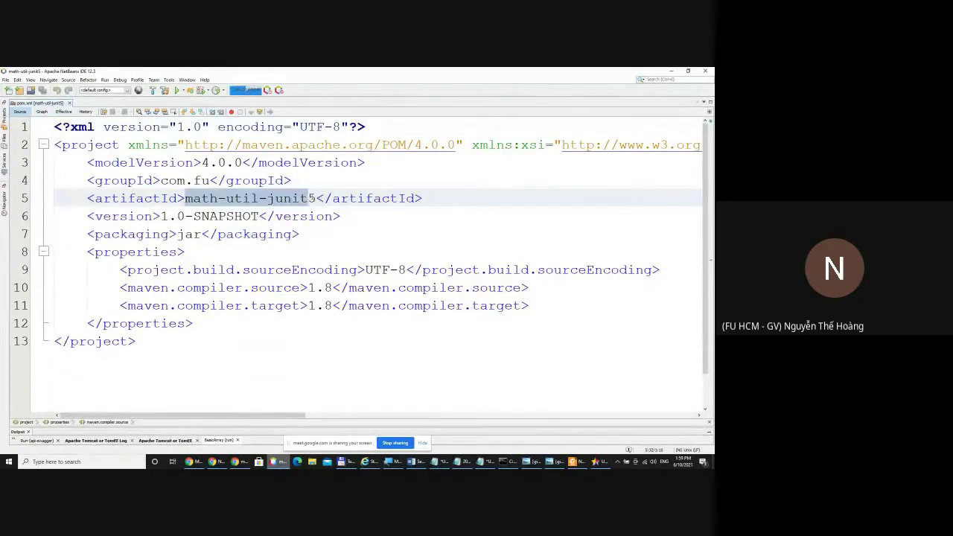
pyautogui.click(177, 180)
pyautogui.doubleClick(189, 234)
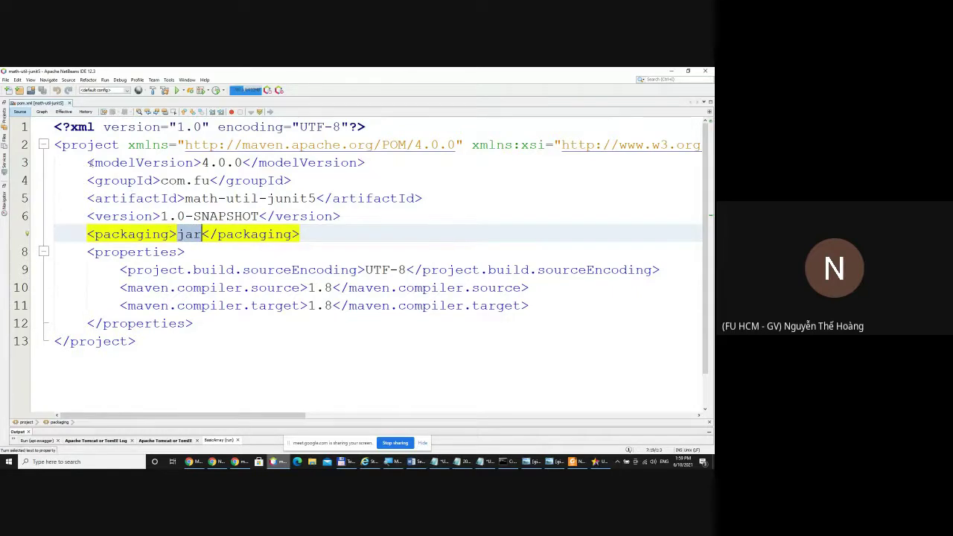
pyautogui.moveTo(87, 163); pyautogui.dragTo(365, 158)
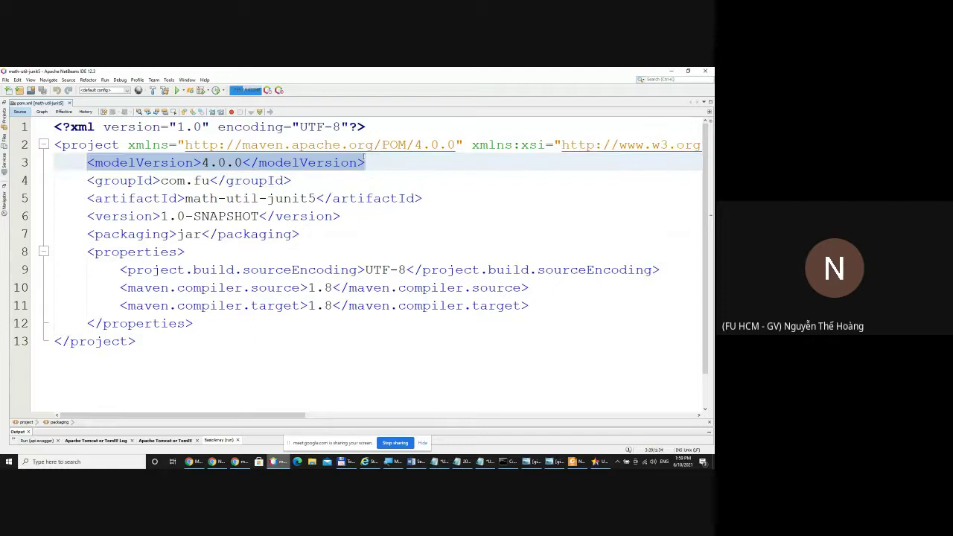
pyautogui.moveTo(87, 187); pyautogui.dragTo(340, 216)
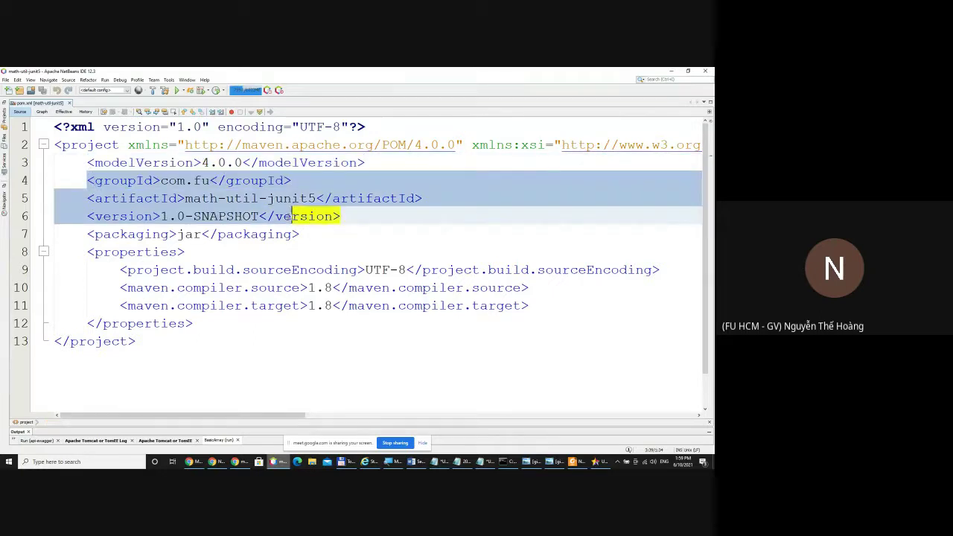
pyautogui.moveTo(78, 233); pyautogui.dragTo(364, 242)
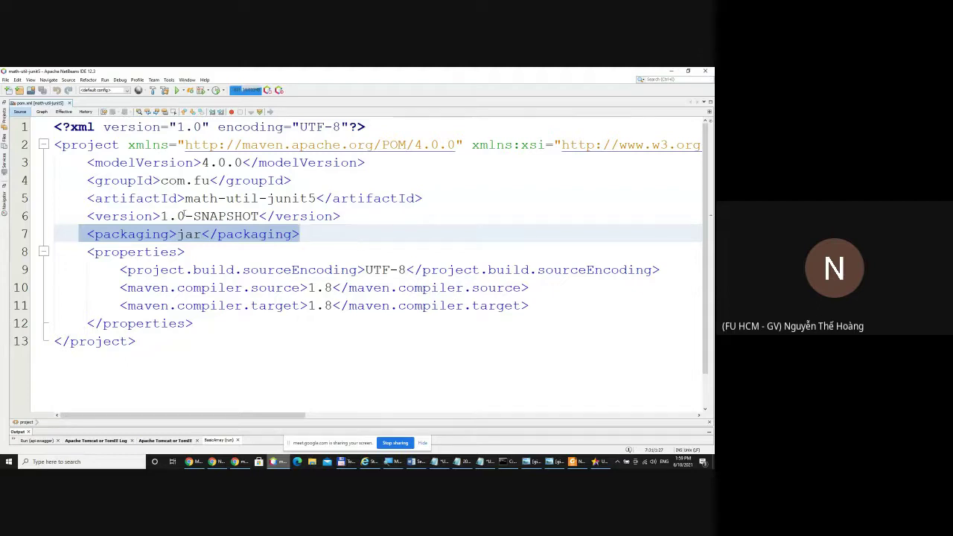
# Switch to Notepad, review the notes on the dist and target .jar outputs, and return to NetBeans.
pyautogui.click(481, 462)
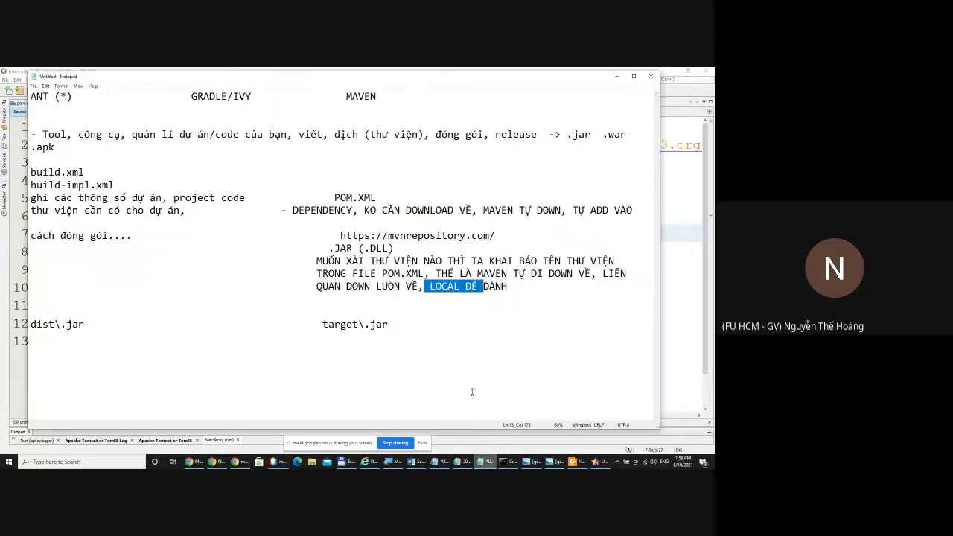
pyautogui.click(365, 324)
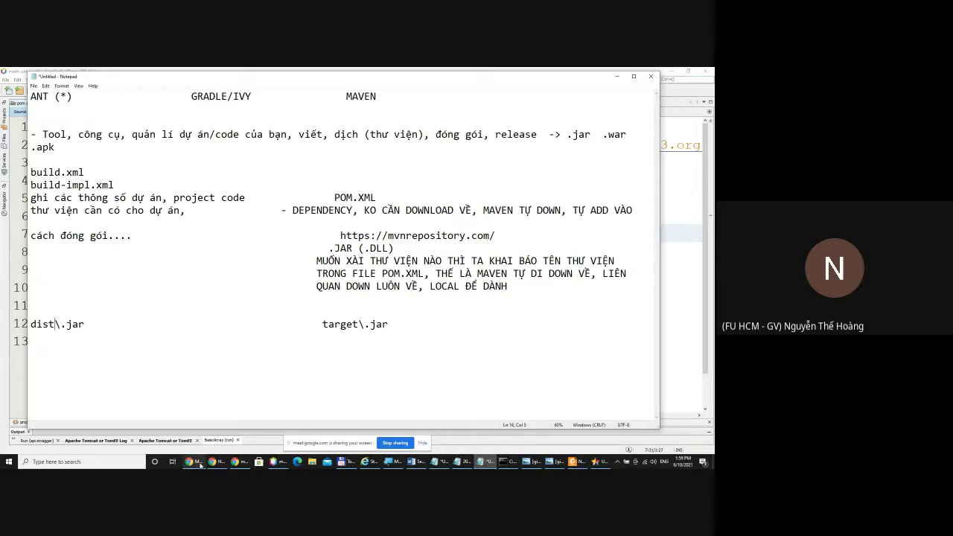
pyautogui.click(277, 462)
# Insert an empty line below the closing properties tag in pom.xml.
pyautogui.click(158, 271)
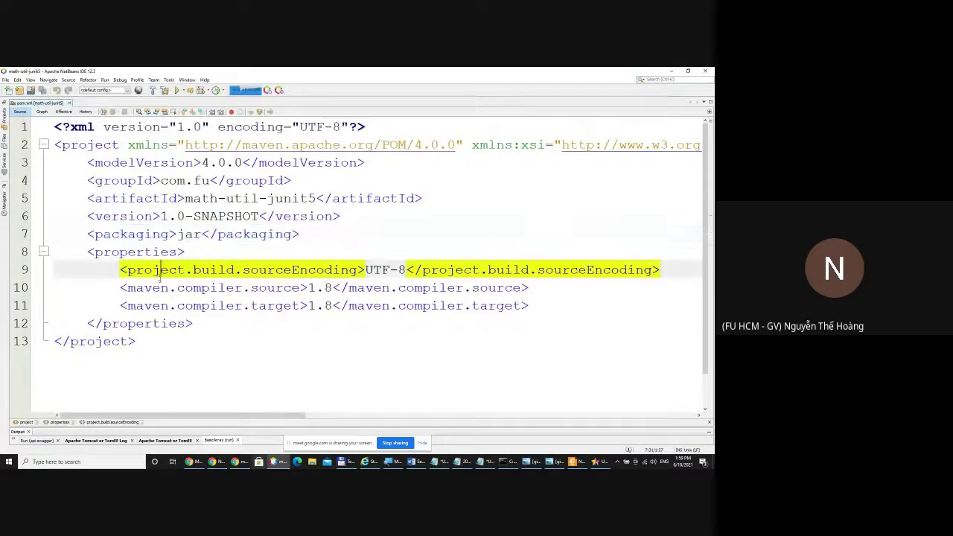
pyautogui.click(206, 320)
pyautogui.press('Return')
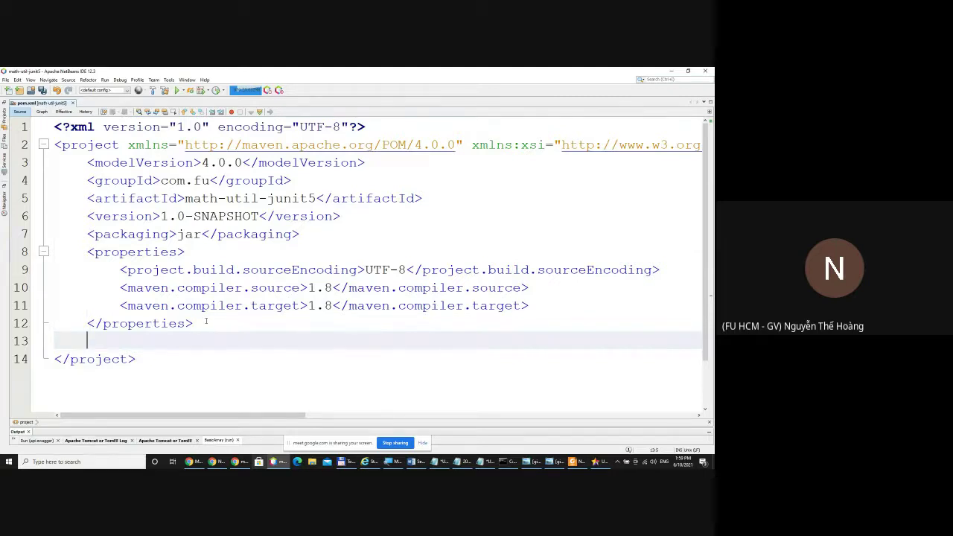
# Switch to Chrome and find the open MVN Repository page among the JUnit samples, Maven Central and Maven Conventions pages.
pyautogui.click(190, 462)
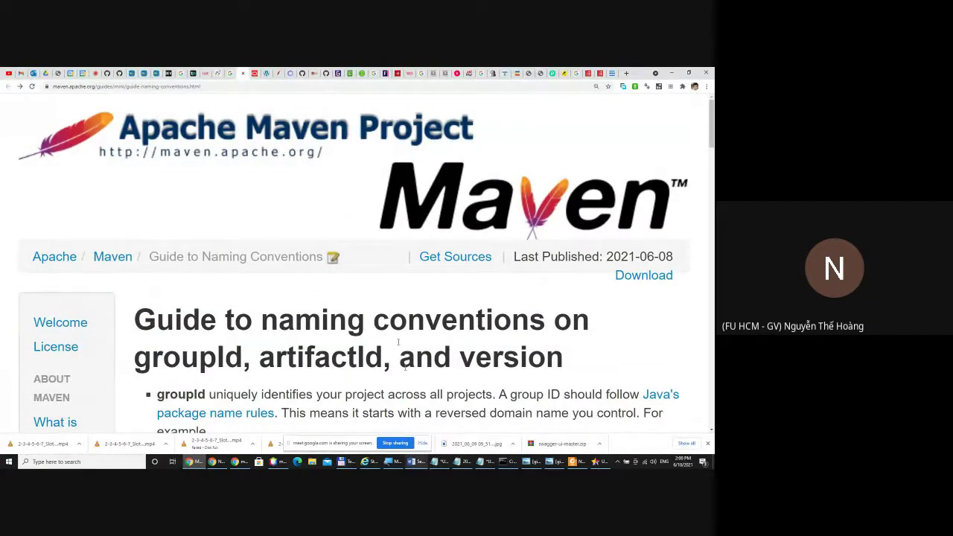
pyautogui.click(303, 74)
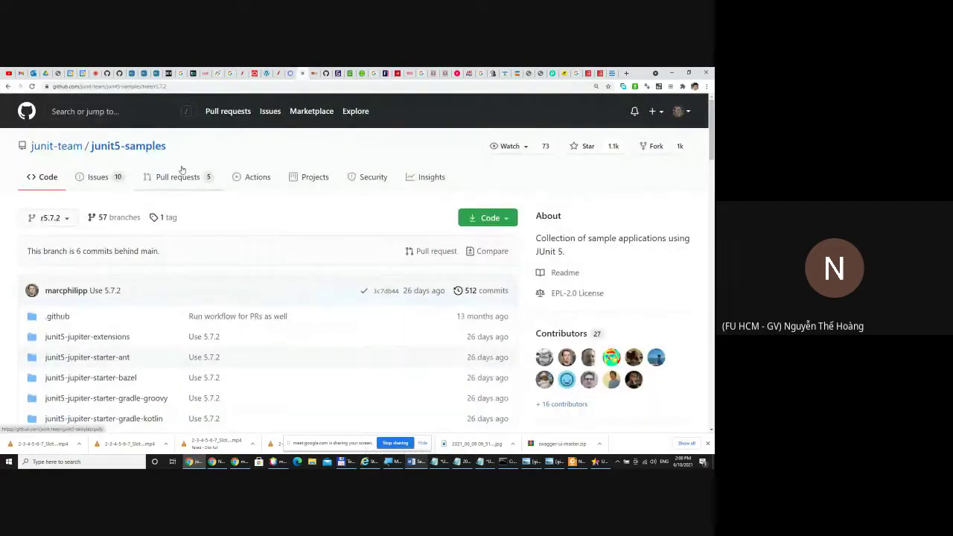
pyautogui.click(289, 73)
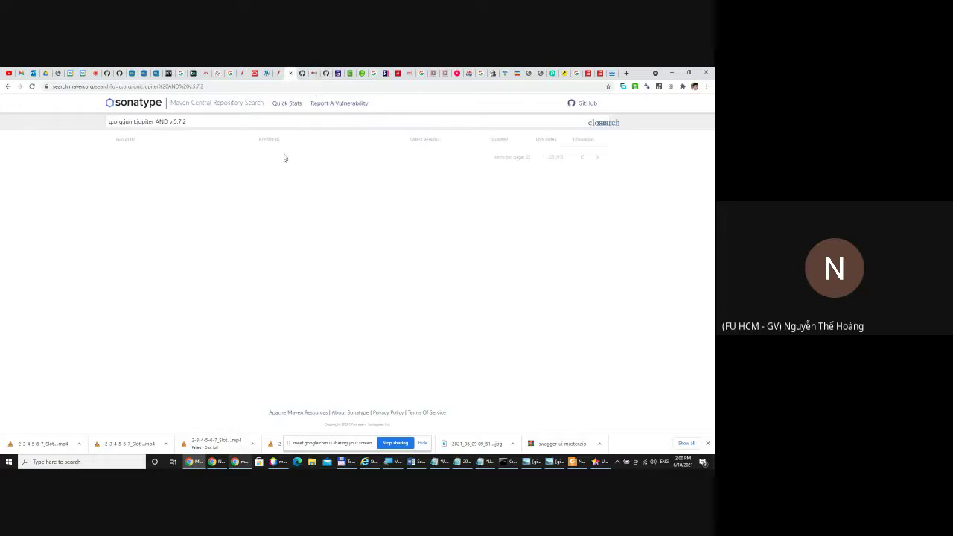
pyautogui.click(277, 75)
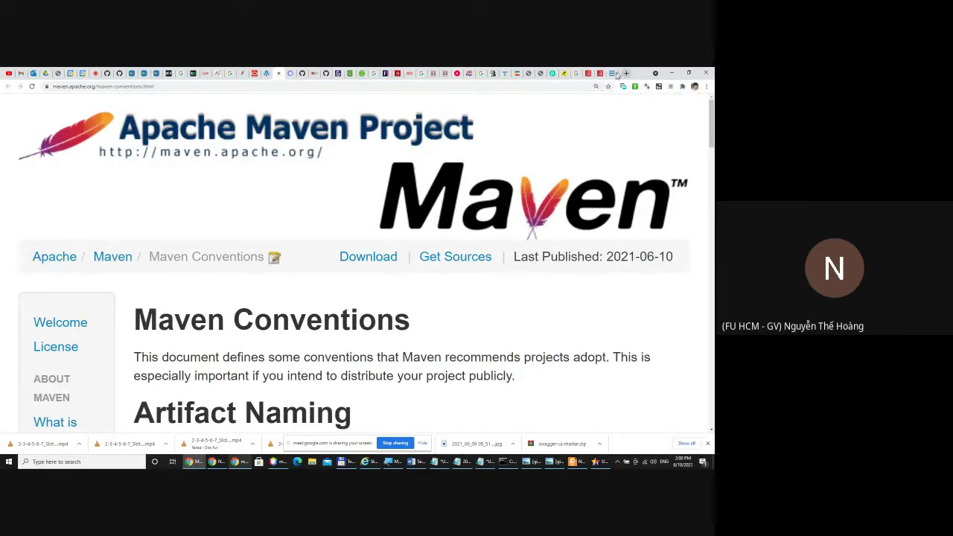
pyautogui.click(612, 73)
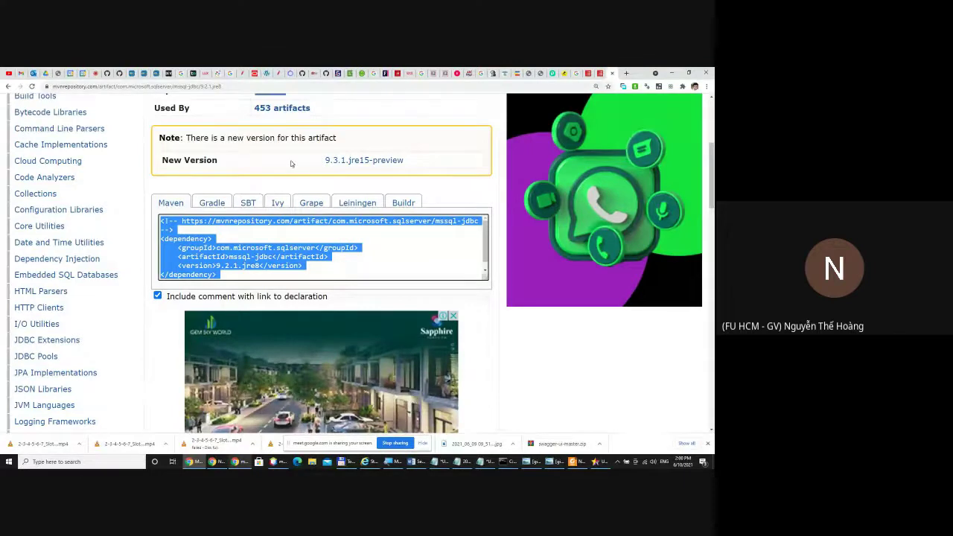
# Search MVN Repository for "junit 5".
pyautogui.scroll(4, 291, 163)
pyautogui.click(260, 112)
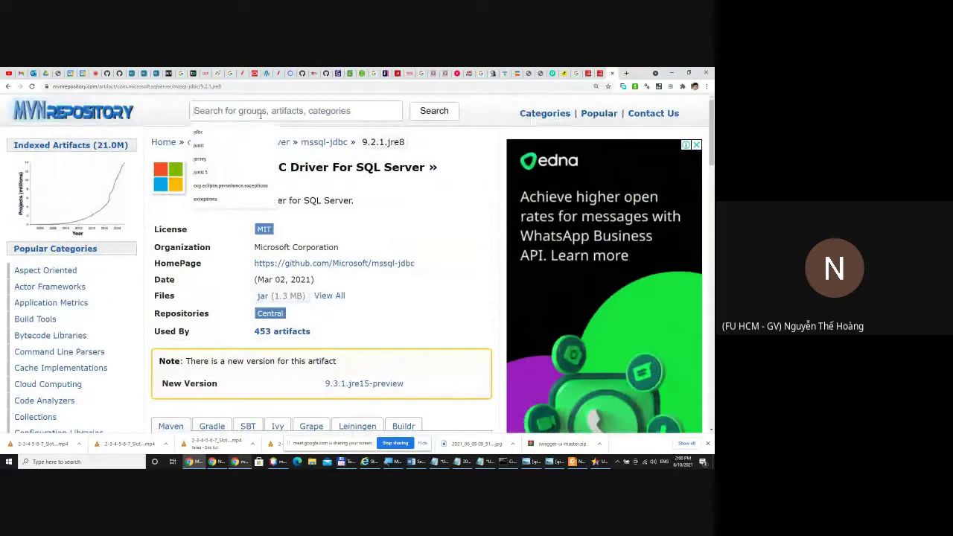
pyautogui.write('juni')
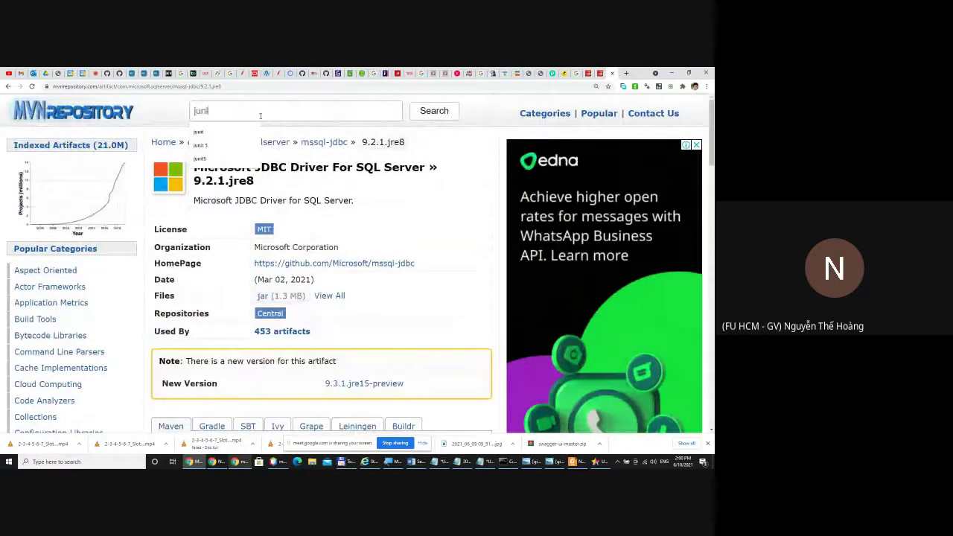
pyautogui.write('t ')
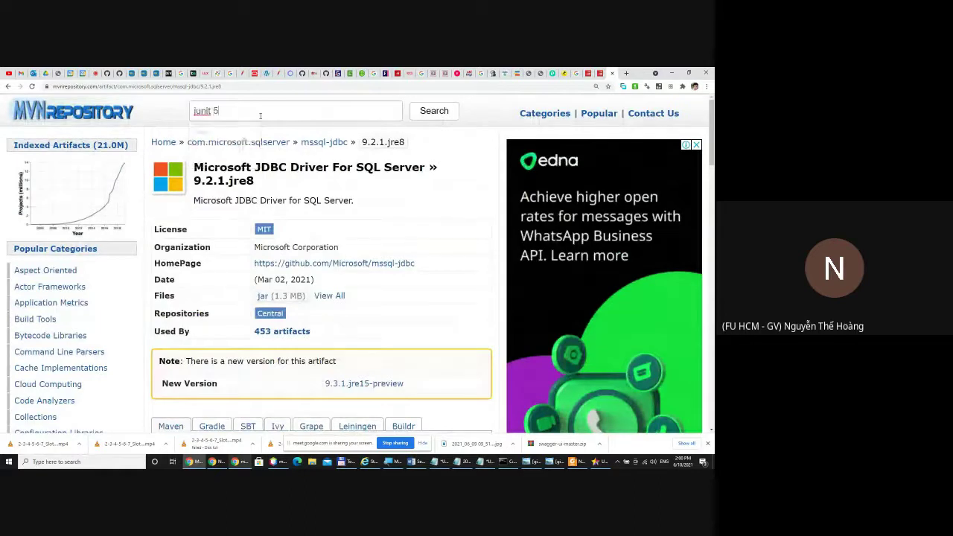
pyautogui.write('5')
pyautogui.press('Return')
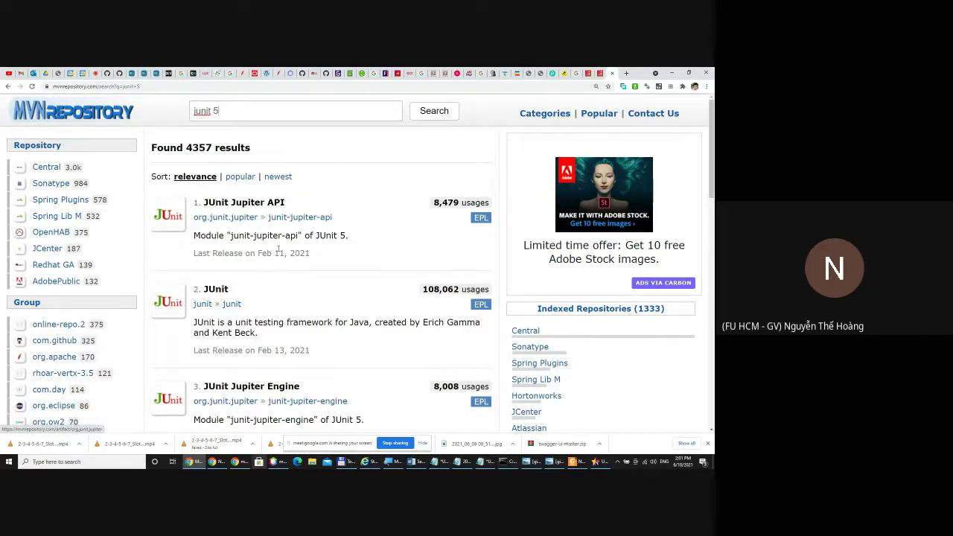
# Look through the JUnit Jupiter modules in the search results, from API and Engine to Aggregator and Params.
pyautogui.scroll(-1, 261, 329)
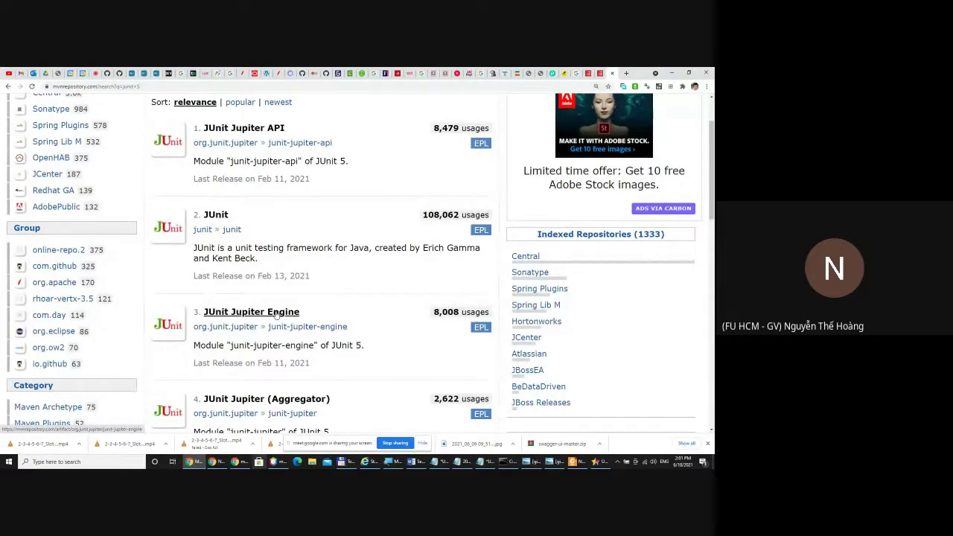
pyautogui.scroll(-1, 319, 339)
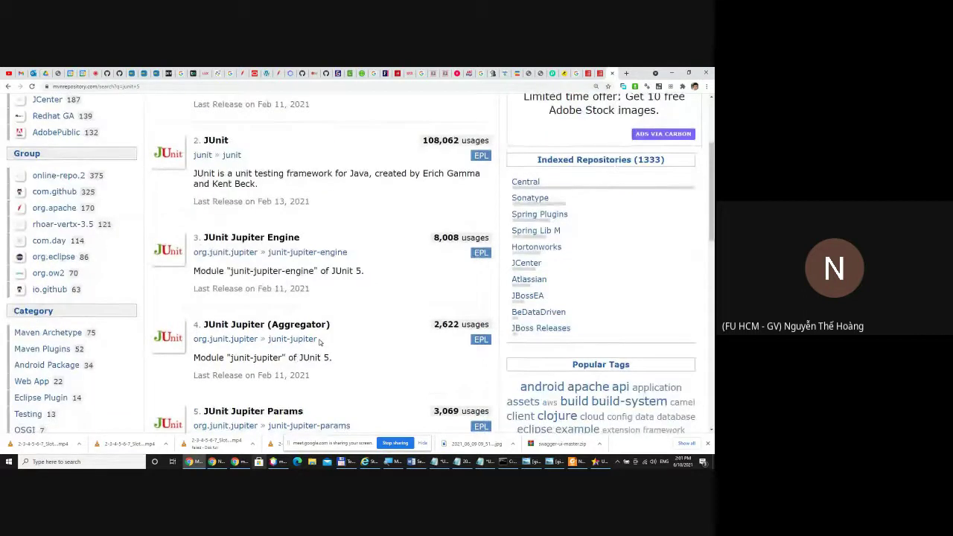
pyautogui.scroll(-1, 319, 341)
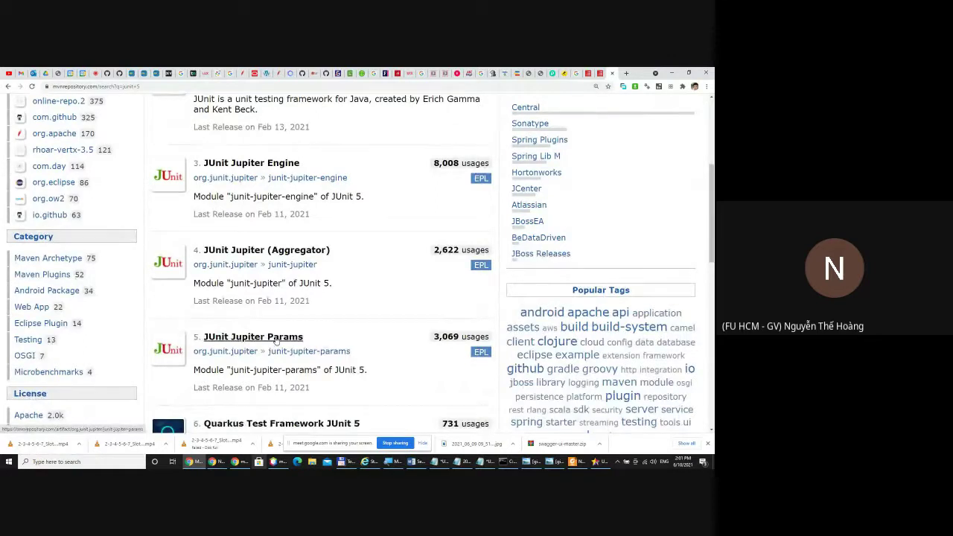
pyautogui.scroll(2, 275, 339)
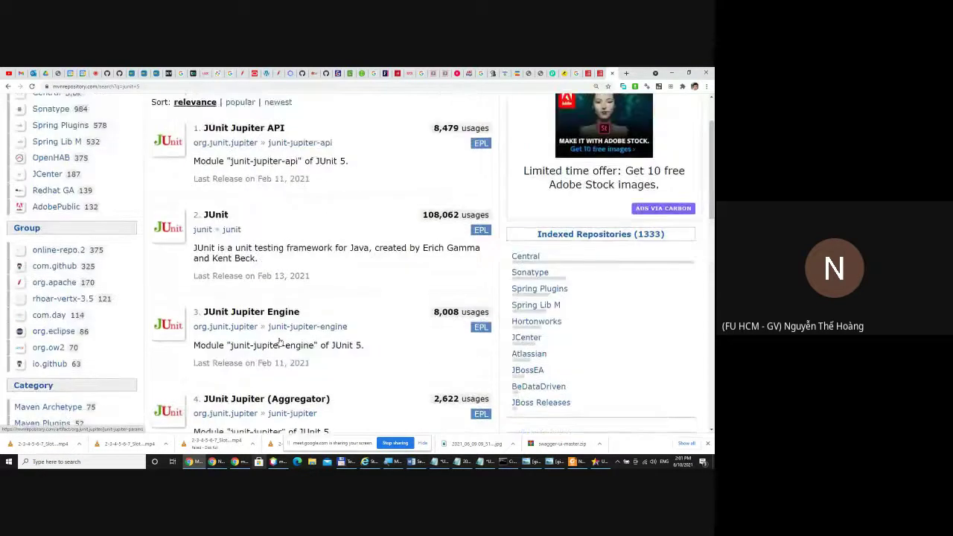
pyautogui.scroll(1, 324, 315)
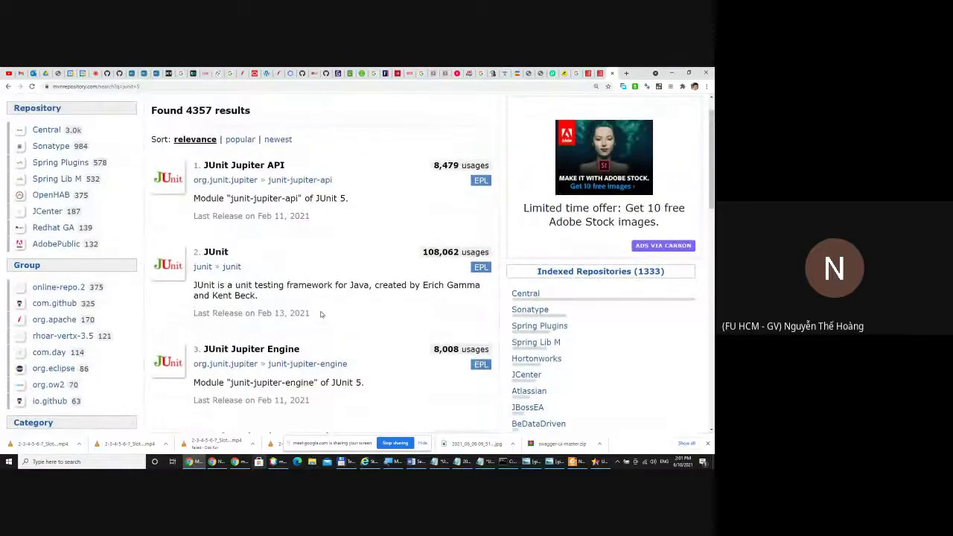
pyautogui.scroll(1, 231, 134)
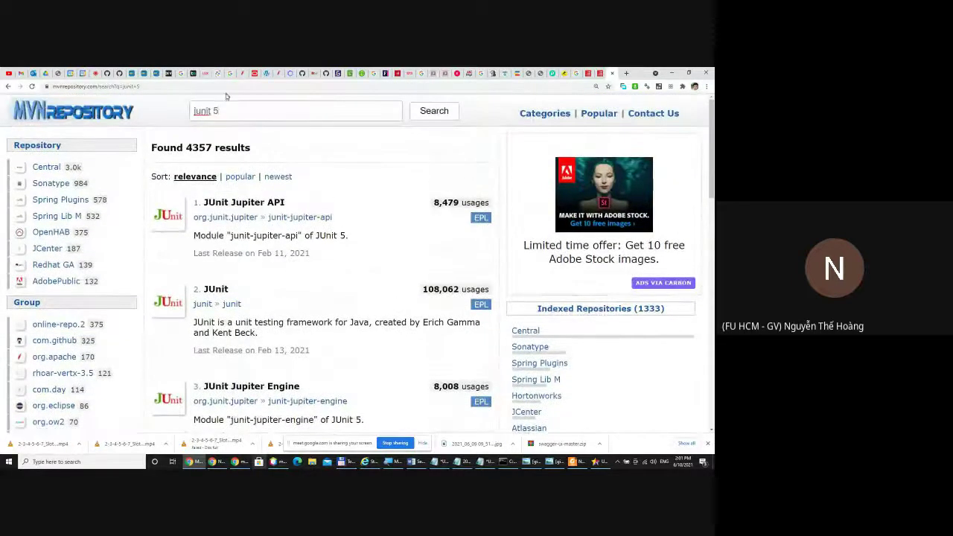
# Open the JUnit Jupiter API artifact from the search results and go to its version 5.7.2.
pyautogui.click(255, 201)
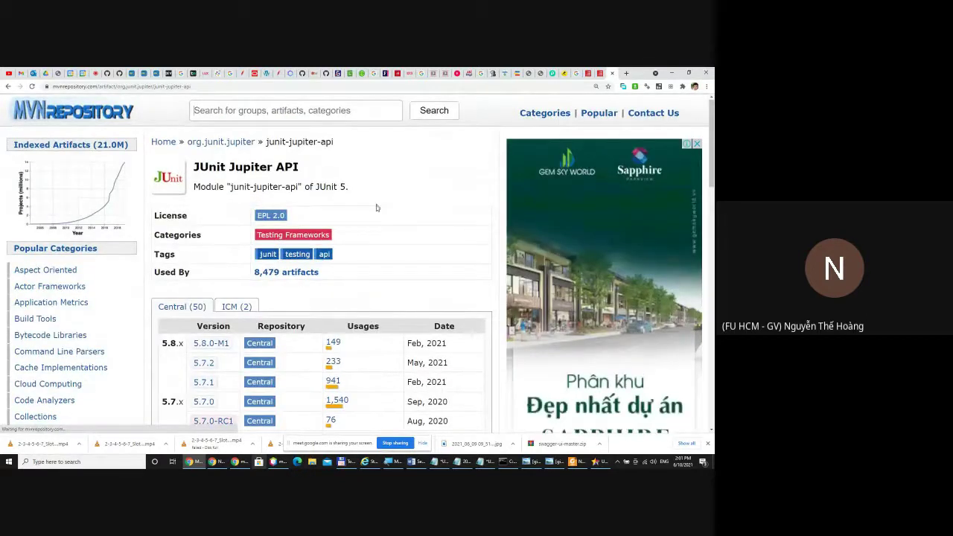
pyautogui.scroll(-1, 376, 209)
pyautogui.scroll(-1, 220, 361)
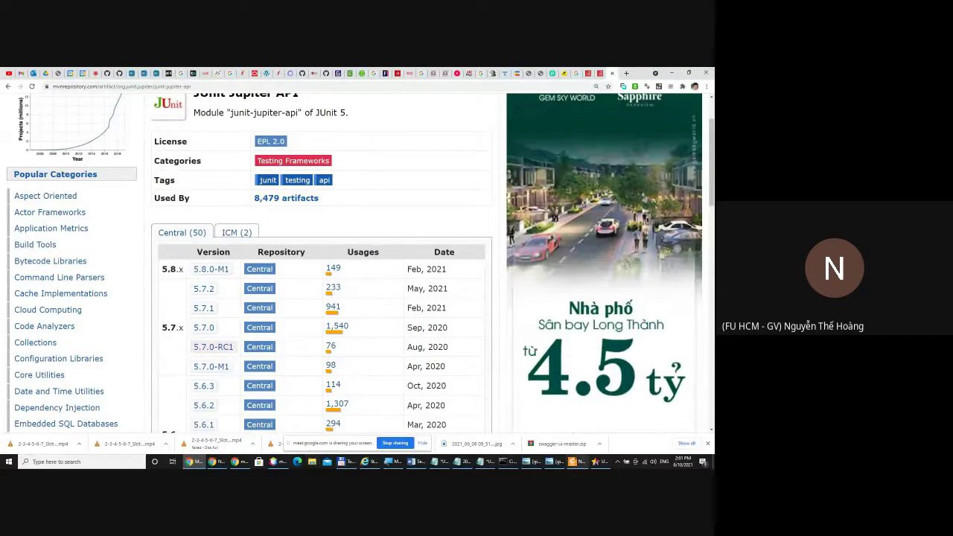
pyautogui.doubleClick(362, 251)
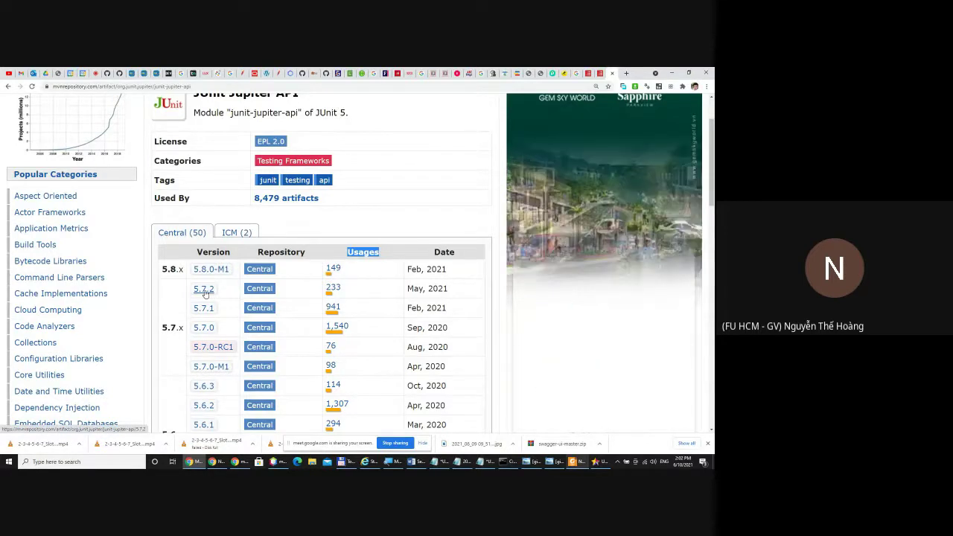
pyautogui.click(204, 290)
# Review the artifact details and copy the Maven dependency snippet for junit-jupiter-api 5.7.2.
pyautogui.scroll(-2, 212, 357)
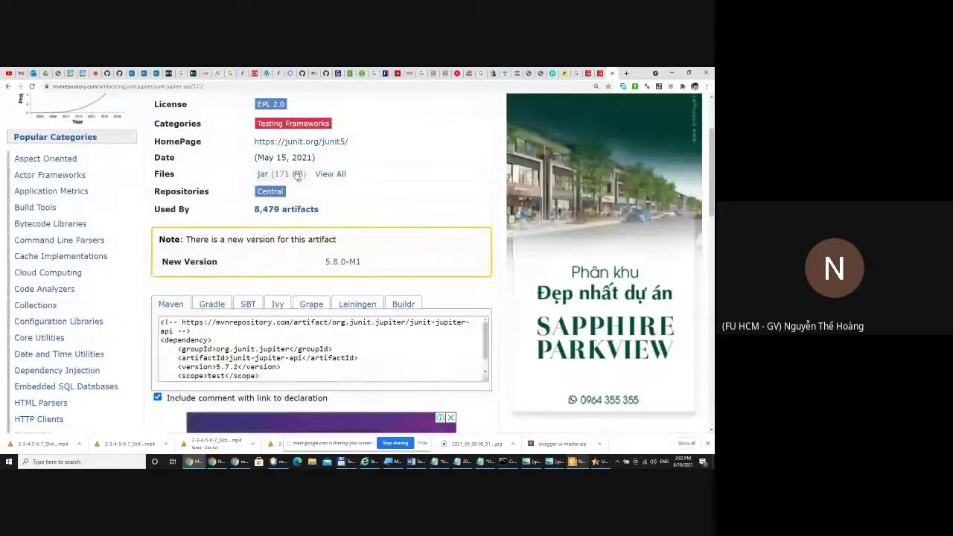
pyautogui.scroll(1, 312, 160)
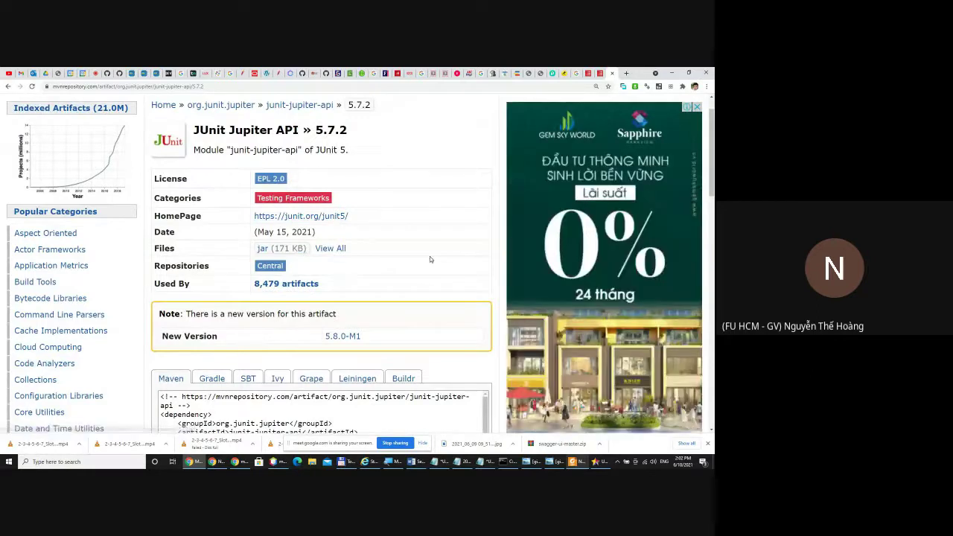
pyautogui.scroll(-1, 430, 257)
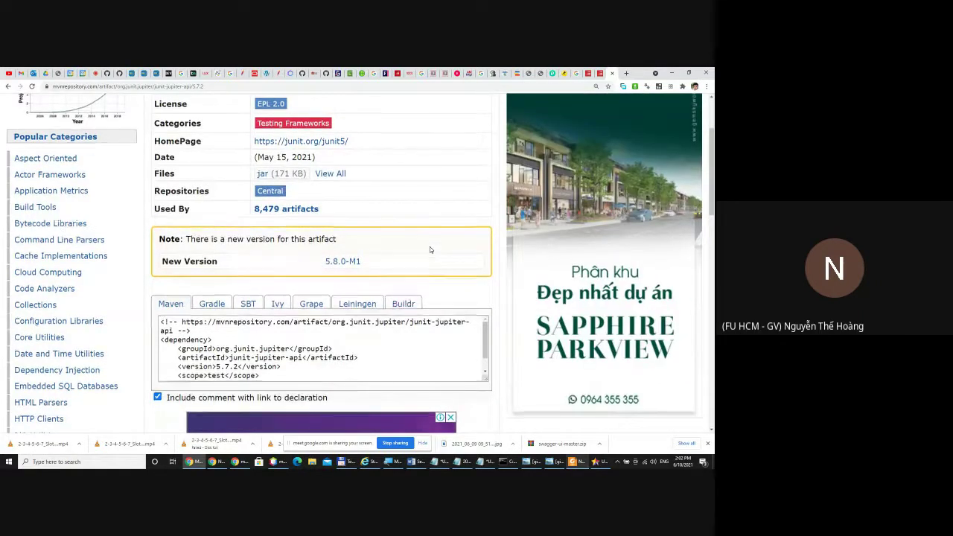
pyautogui.scroll(-2, 430, 246)
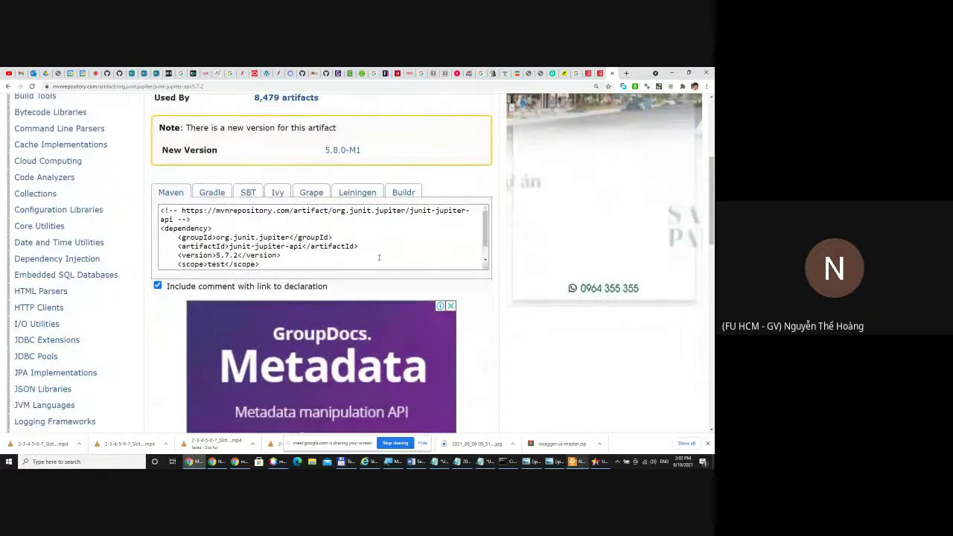
pyautogui.click(238, 237)
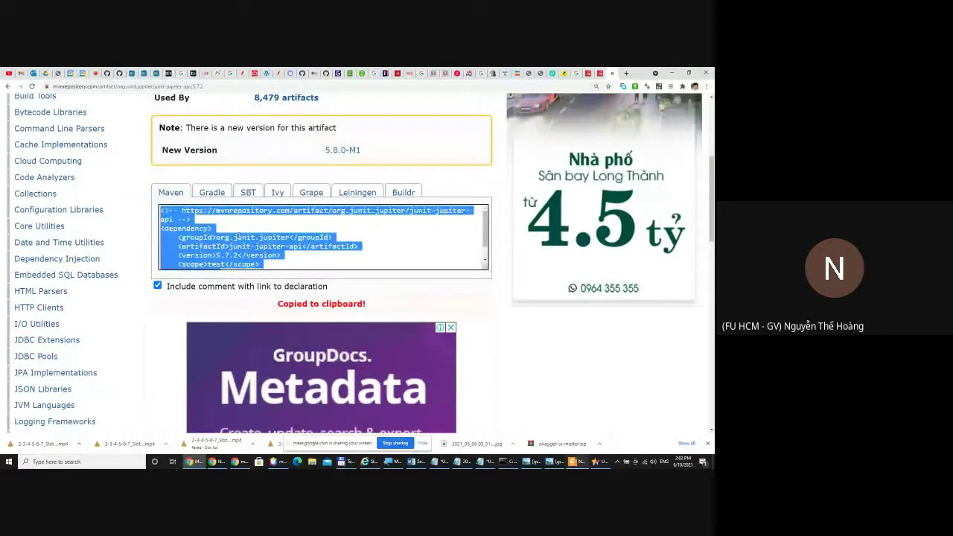
pyautogui.click(258, 265)
pyautogui.click(181, 237)
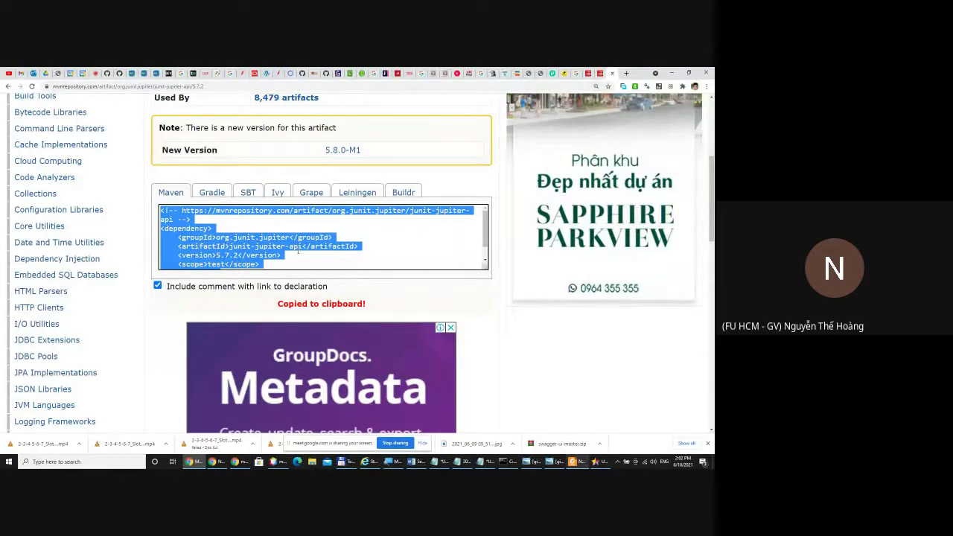
pyautogui.click(217, 259)
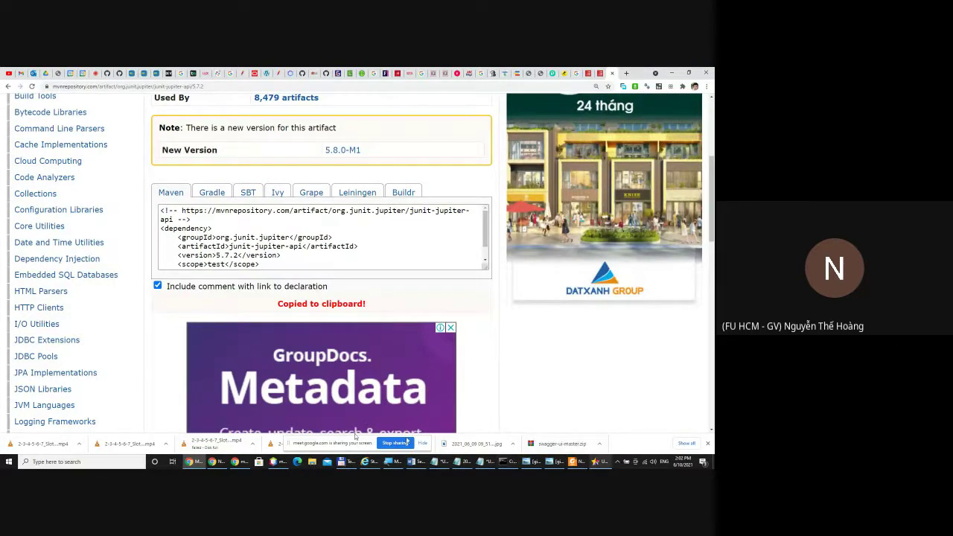
# Compare the project's groupId, artifactId, version and packaging lines in NetBeans with the Chrome snippet, and copy the junit-jupiter-api snippet again.
pyautogui.click(278, 462)
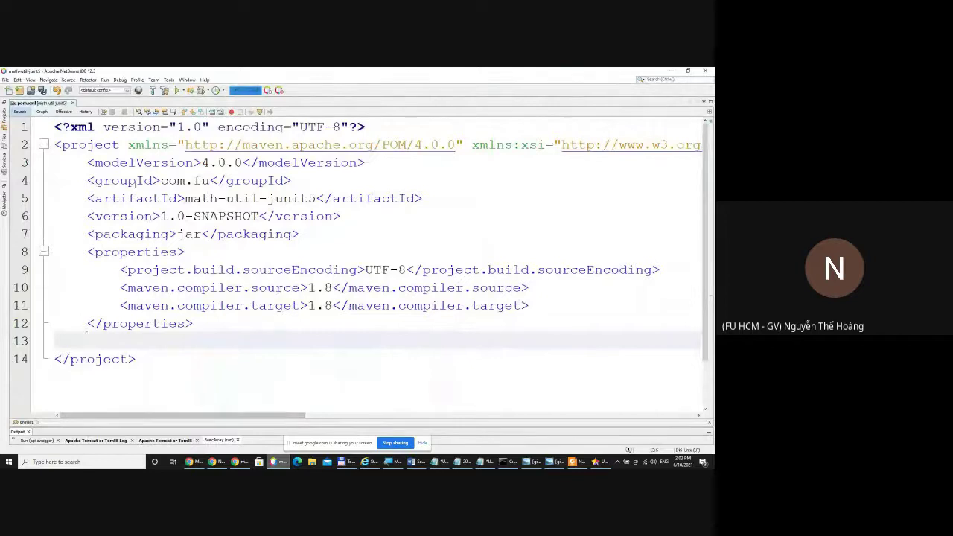
pyautogui.moveTo(94, 180); pyautogui.dragTo(358, 235)
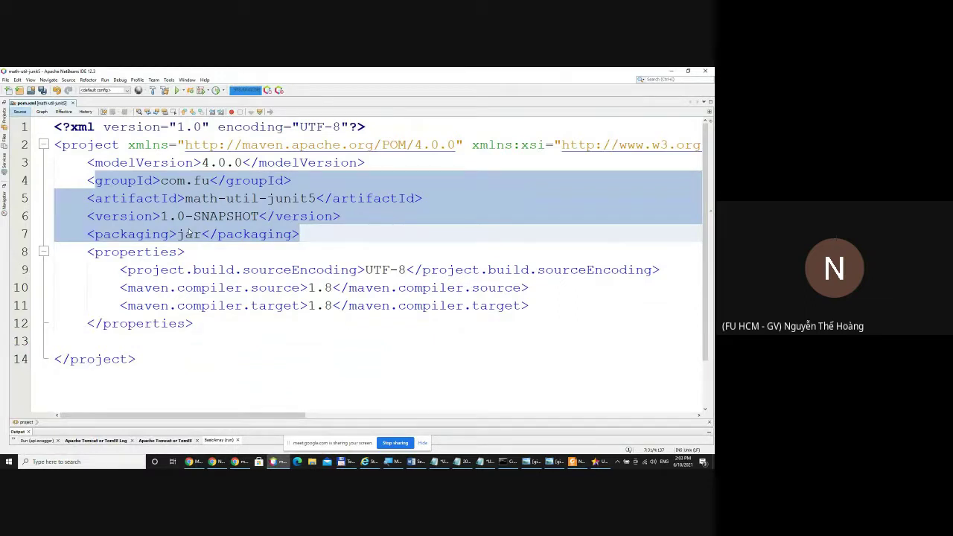
pyautogui.moveTo(198, 465)
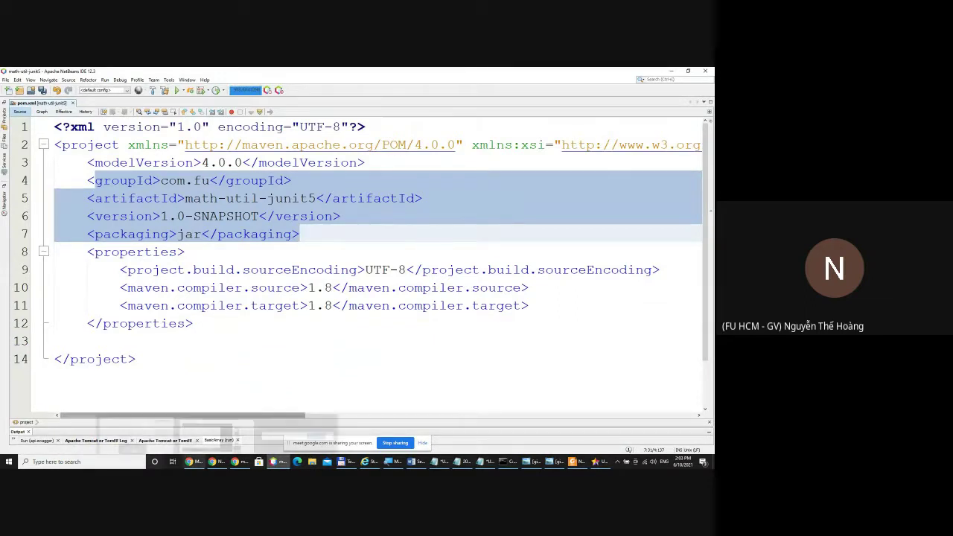
pyautogui.click(134, 431)
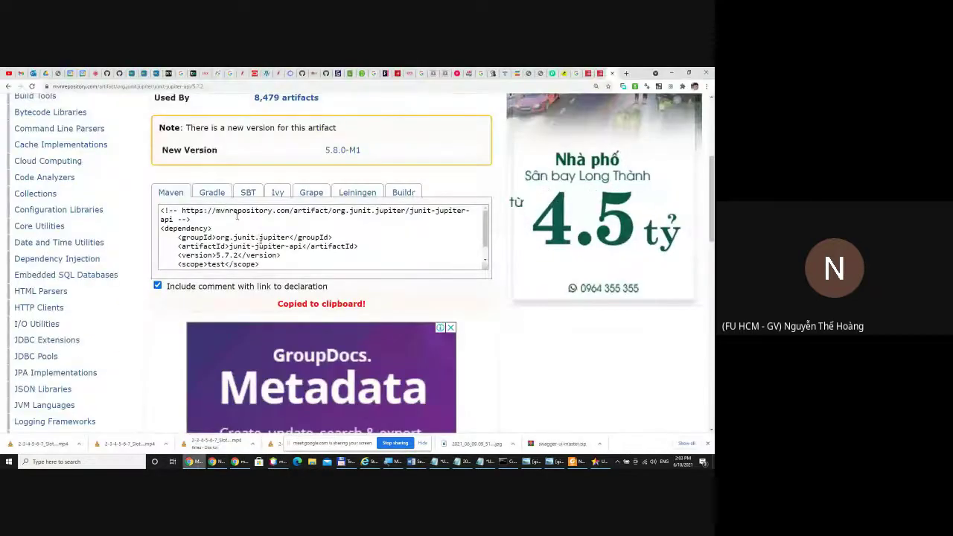
pyautogui.click(253, 235)
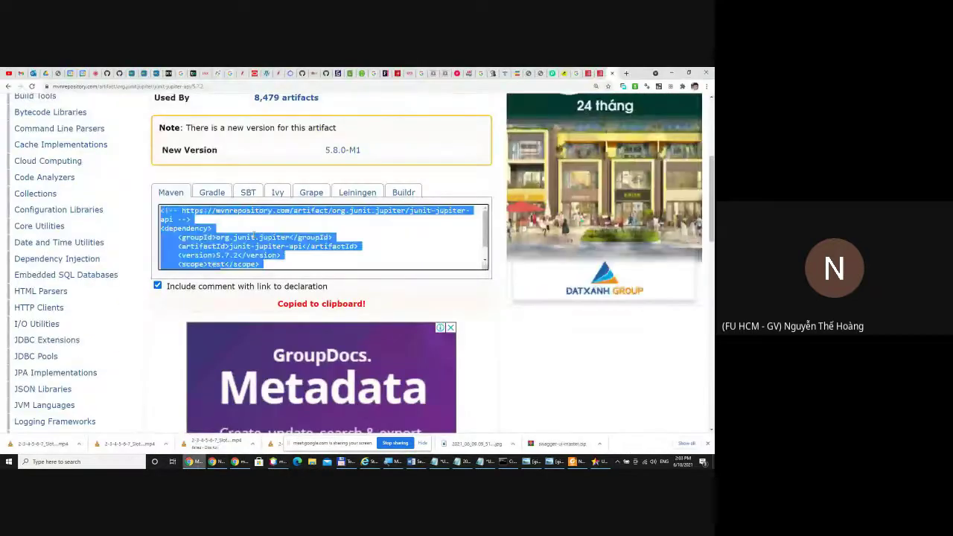
# Switch to NetBeans and add an empty dependencies element to pom.xml, one blank line below the closing properties tag.
pyautogui.click(277, 462)
pyautogui.click(319, 283)
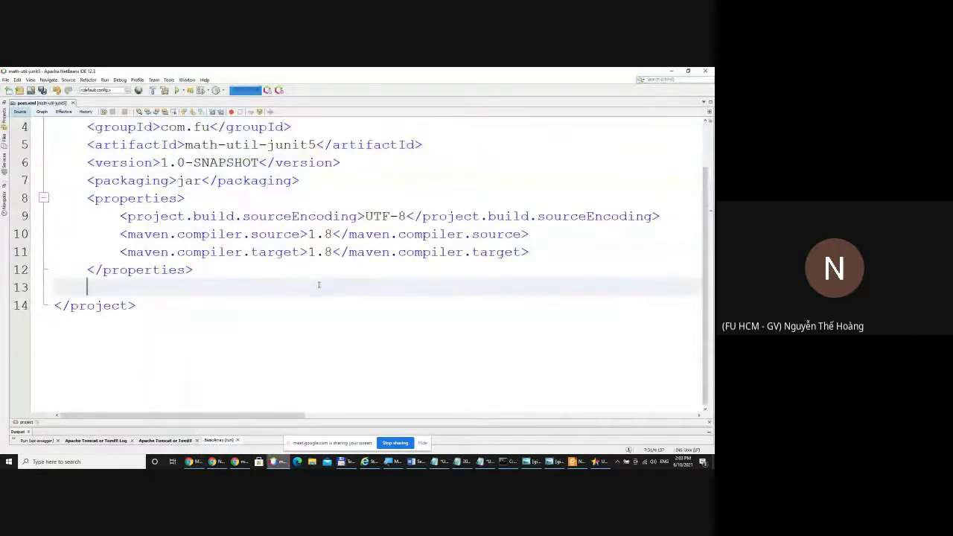
pyautogui.press('Return')
pyautogui.press('Up')
pyautogui.press('Return')
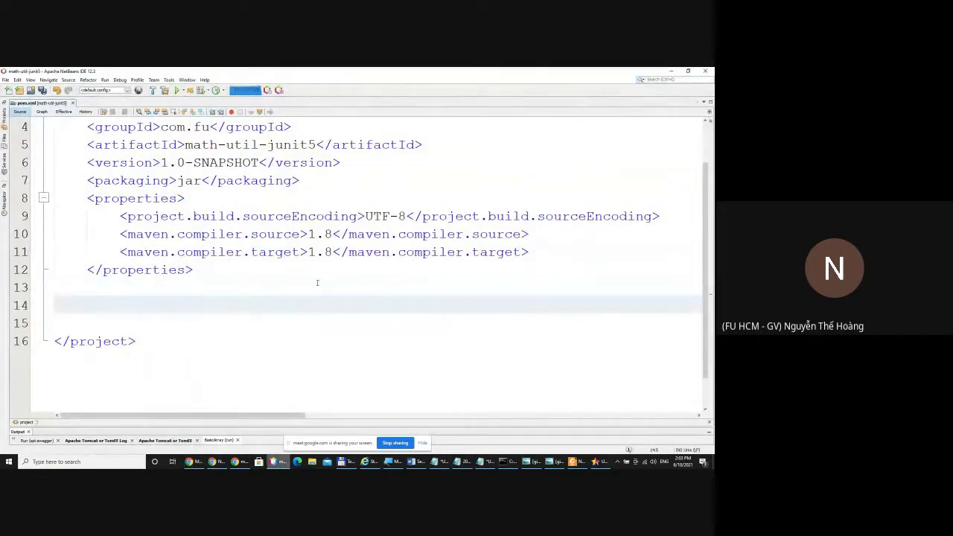
pyautogui.write('<de')
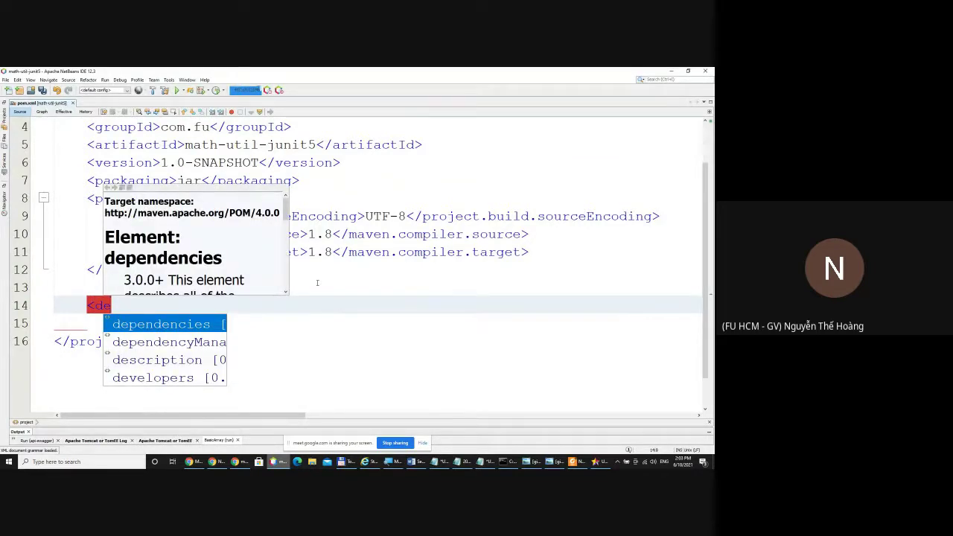
pyautogui.press('Return')
pyautogui.write('<')
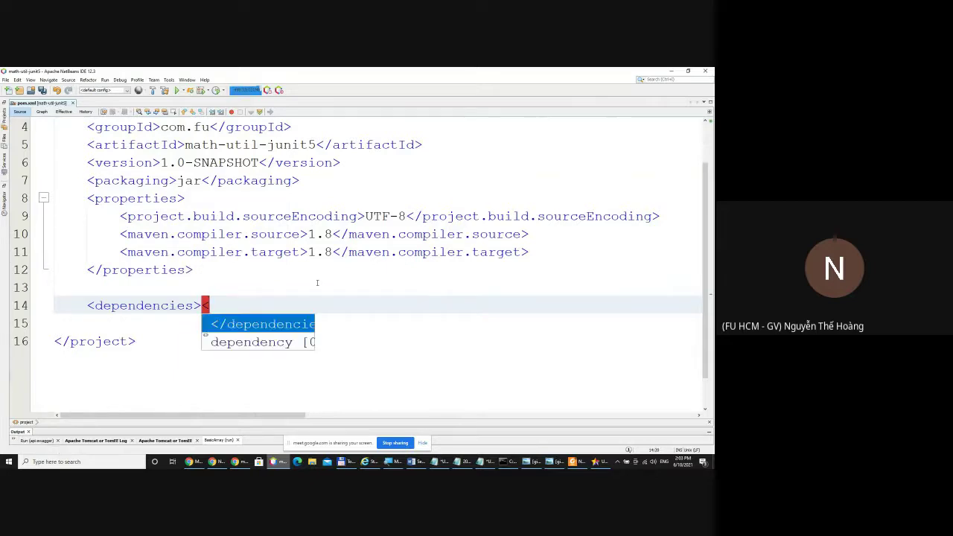
pyautogui.press('Return')
pyautogui.press('Return')
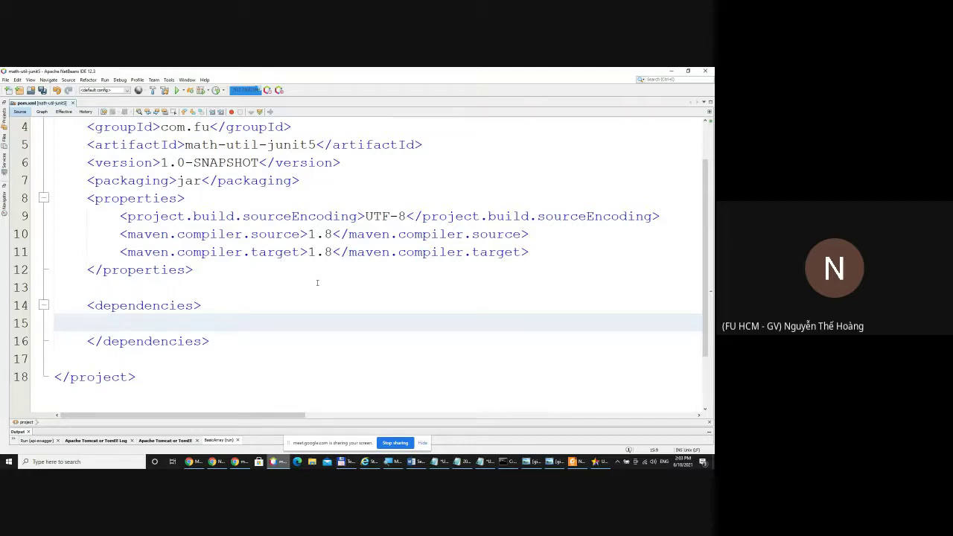
# Paste the junit-jupiter-api 5.7.2 dependency inside the dependencies element and reformat the file's indentation.
pyautogui.hotkey('ctrl', 'v')
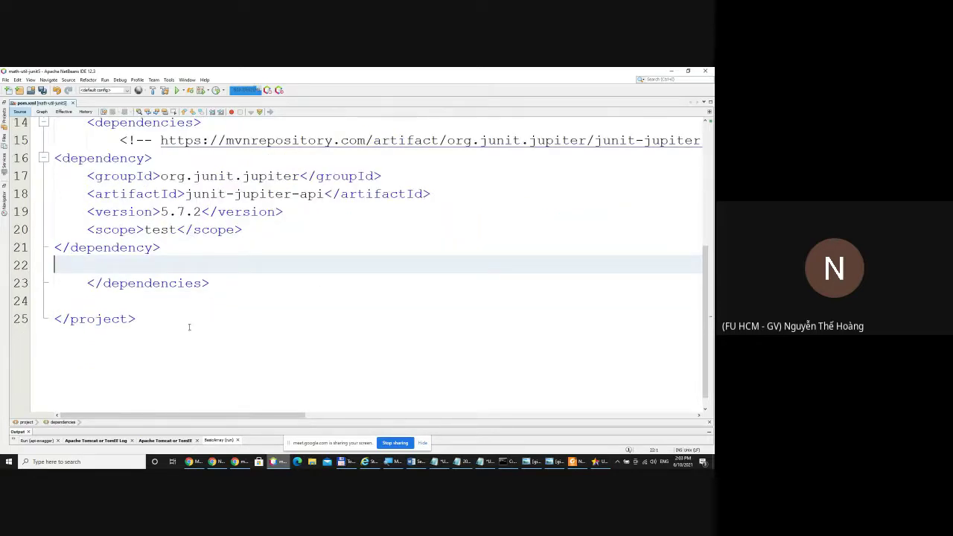
pyautogui.scroll(1, 171, 294)
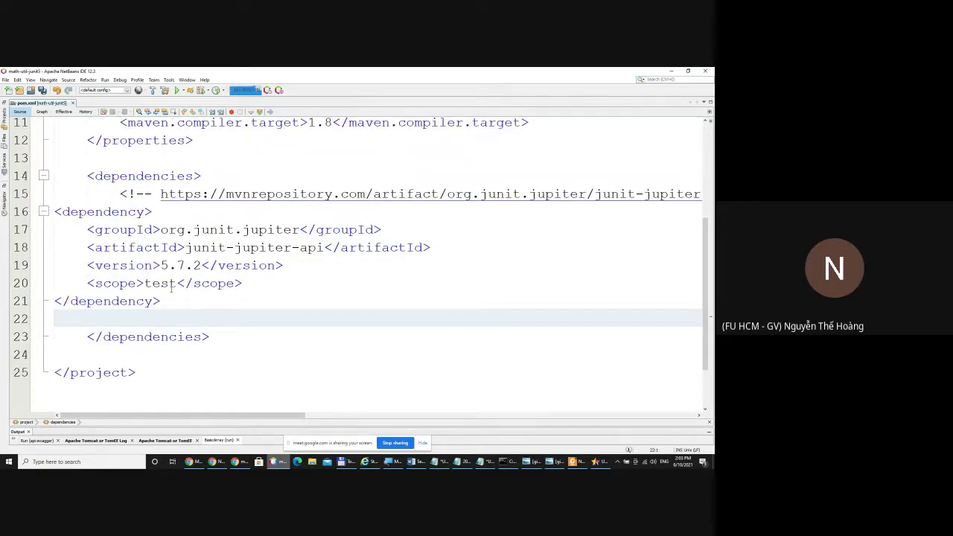
pyautogui.hotkey('alt', 'shift', 'f')
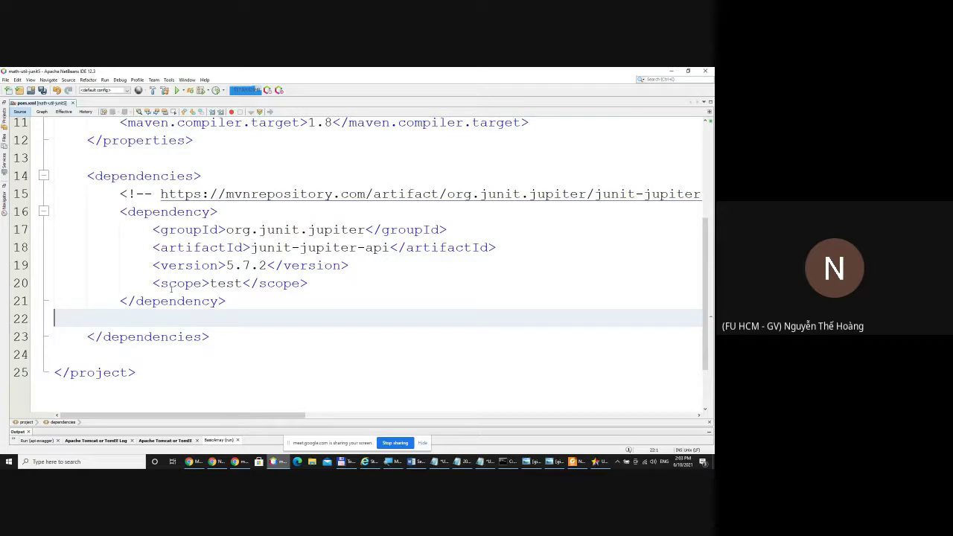
# Check the matching opening and closing dependencies tags around the pasted dependency.
pyautogui.click(217, 177)
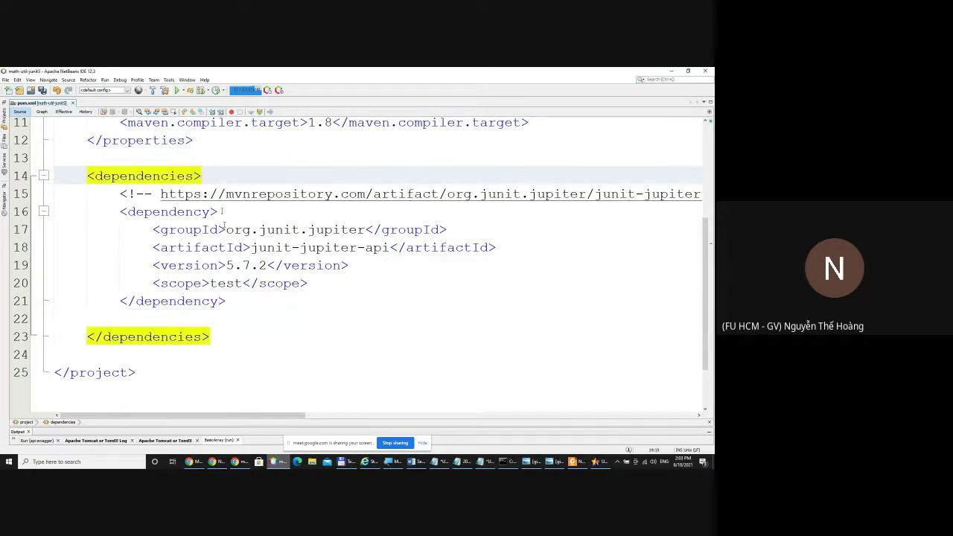
pyautogui.click(240, 343)
pyautogui.hotkey('ctrl', '[')
pyautogui.hotkey('ctrl', '[')
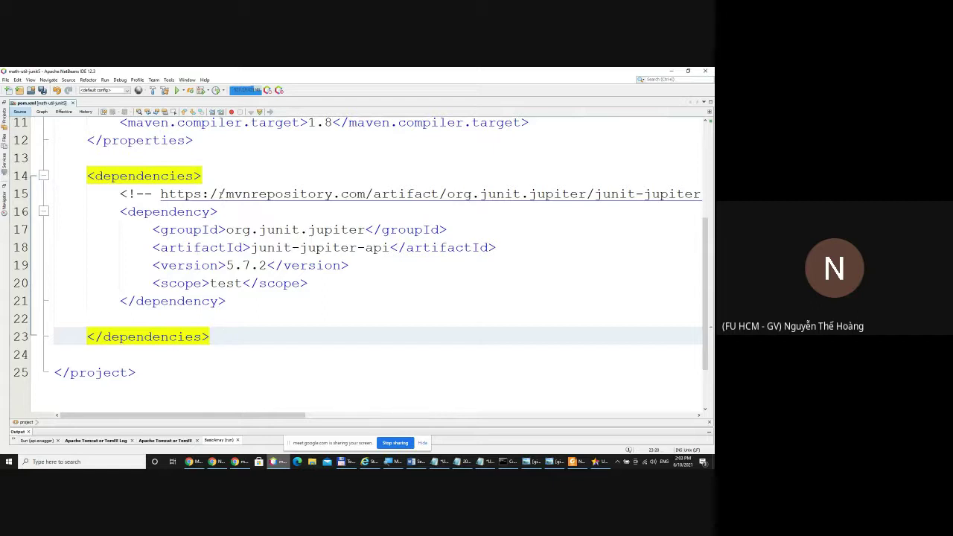
pyautogui.click(221, 173)
pyautogui.click(221, 325)
pyautogui.click(223, 337)
# Insert two empty lines below the closing dependency tag and highlight the org.junit part of the groupId.
pyautogui.click(252, 305)
pyautogui.press('Return')
pyautogui.press('Return')
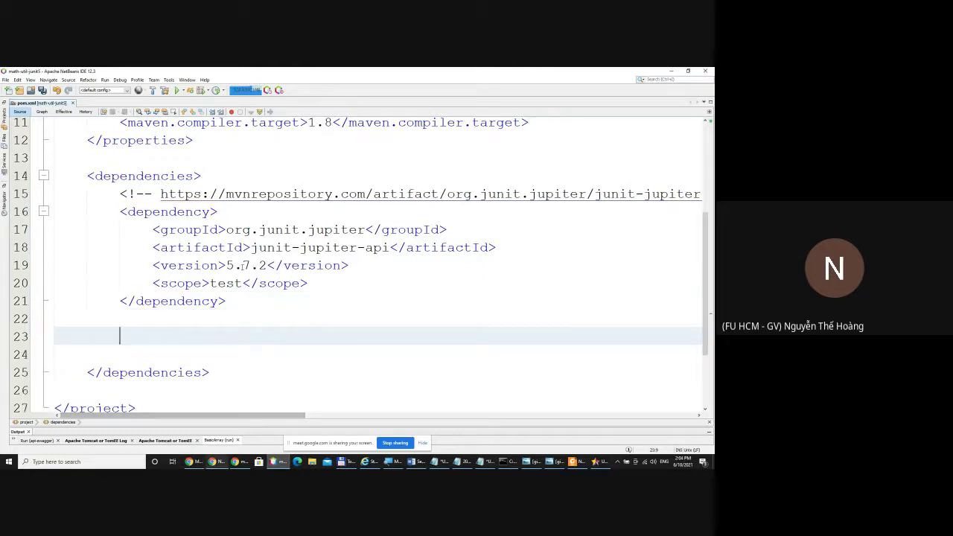
pyautogui.click(243, 265)
pyautogui.moveTo(226, 229); pyautogui.dragTo(307, 229)
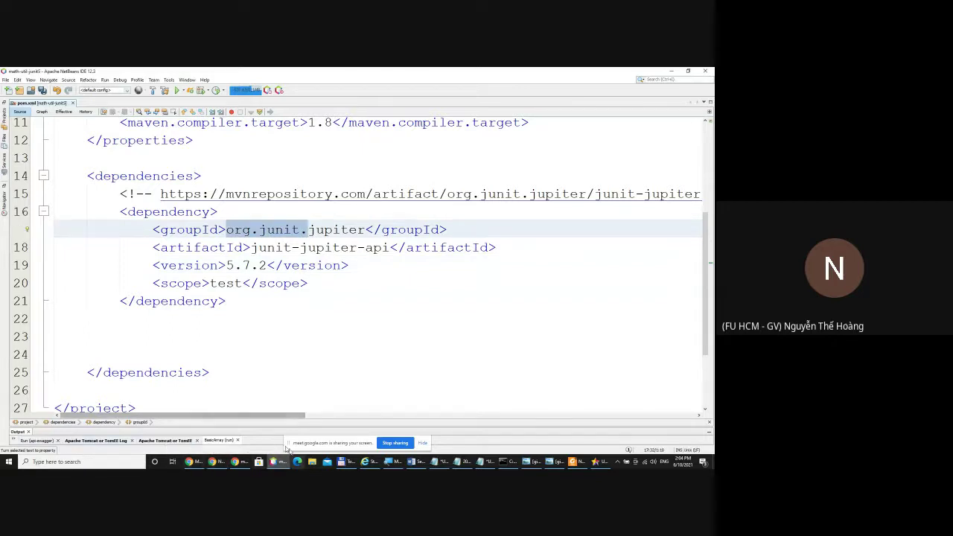
# Switch to Chrome, return to the "junit 5" search results and open the JUnit Jupiter Engine artifact.
pyautogui.click(199, 463)
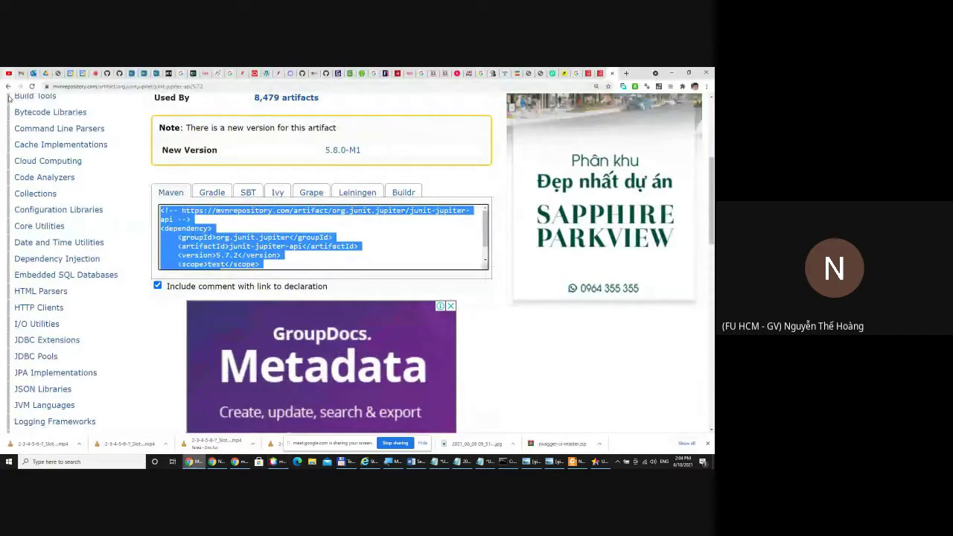
pyautogui.click(8, 87)
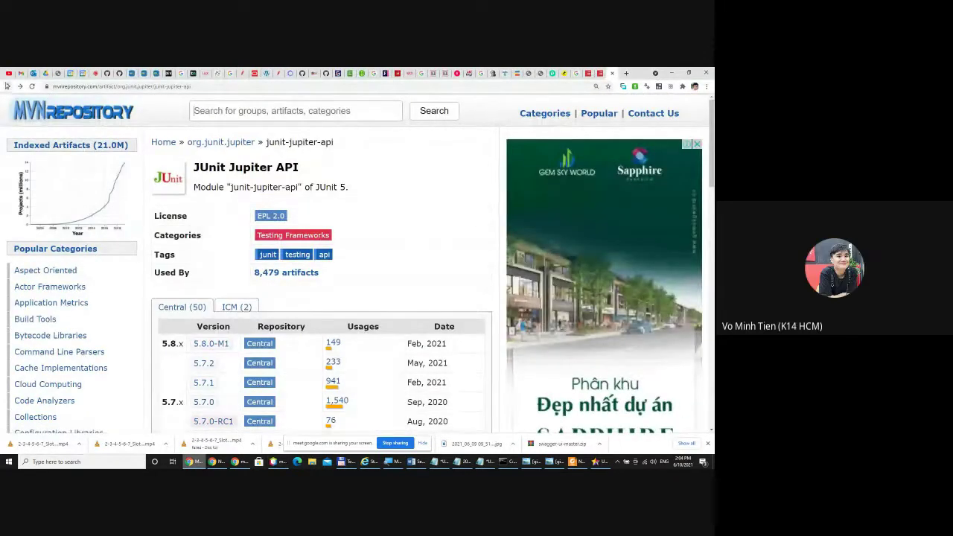
pyautogui.scroll(-1, 107, 98)
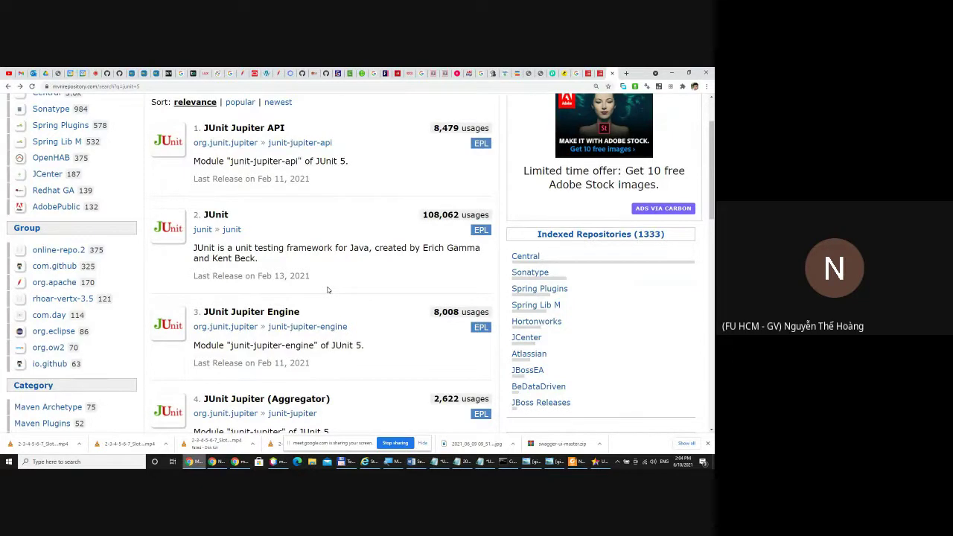
pyautogui.scroll(1, 283, 231)
pyautogui.scroll(-2, 268, 235)
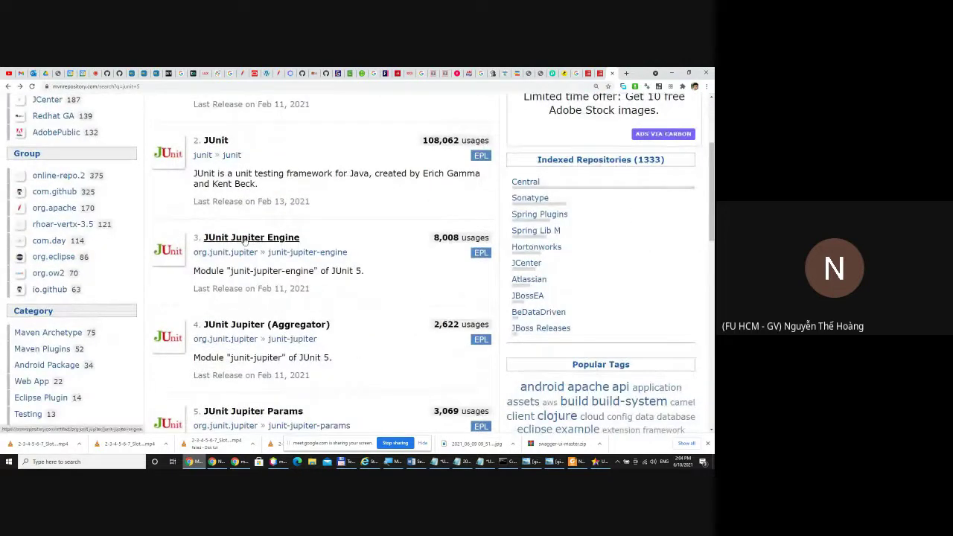
pyautogui.click(243, 238)
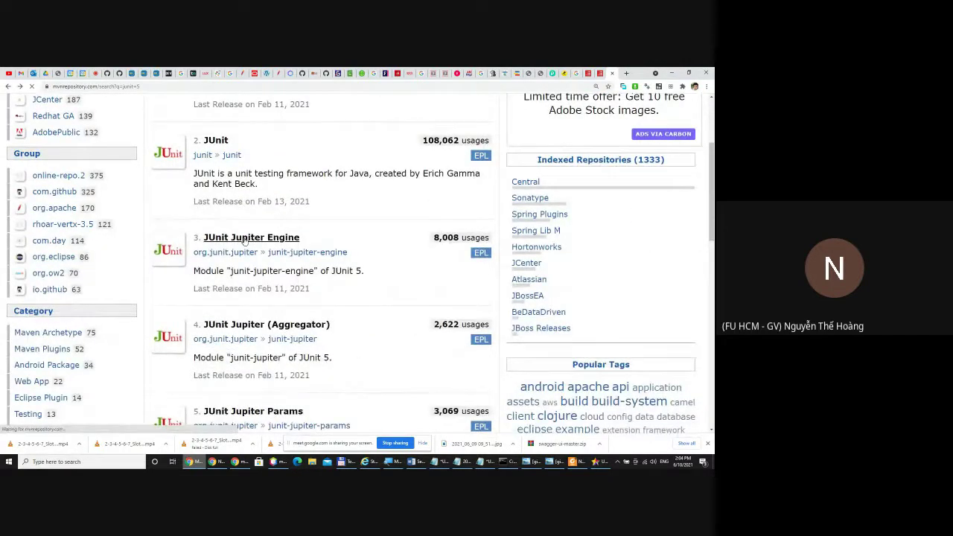
# Copy the Maven dependency snippet for junit-jupiter-engine version 5.7.2 and switch back to NetBeans.
pyautogui.scroll(-1, 247, 244)
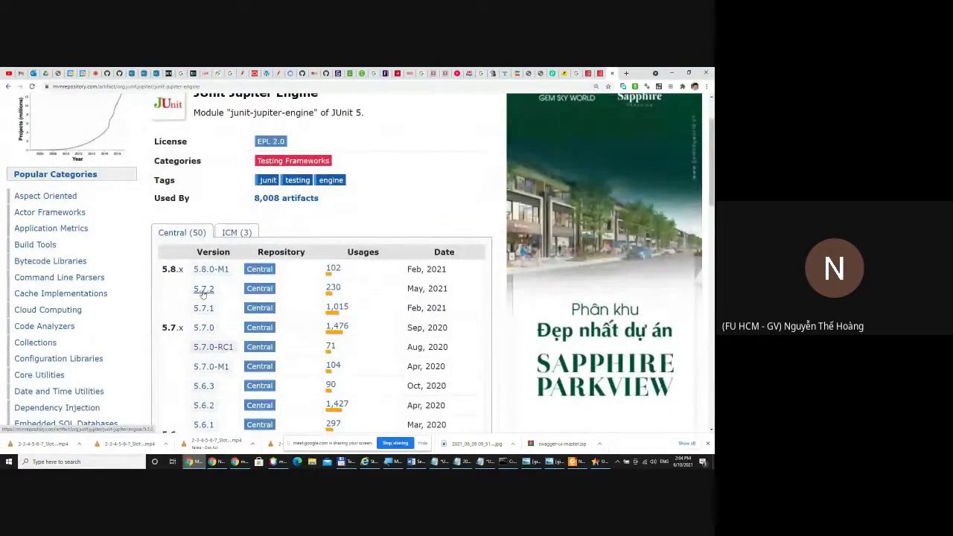
pyautogui.click(202, 292)
pyautogui.scroll(-3, 227, 373)
pyautogui.click(263, 357)
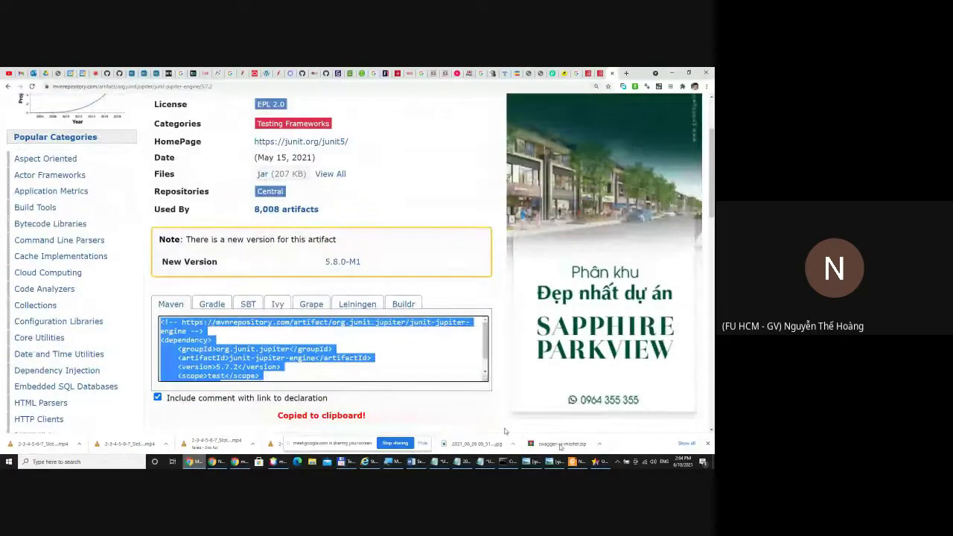
pyautogui.click(276, 461)
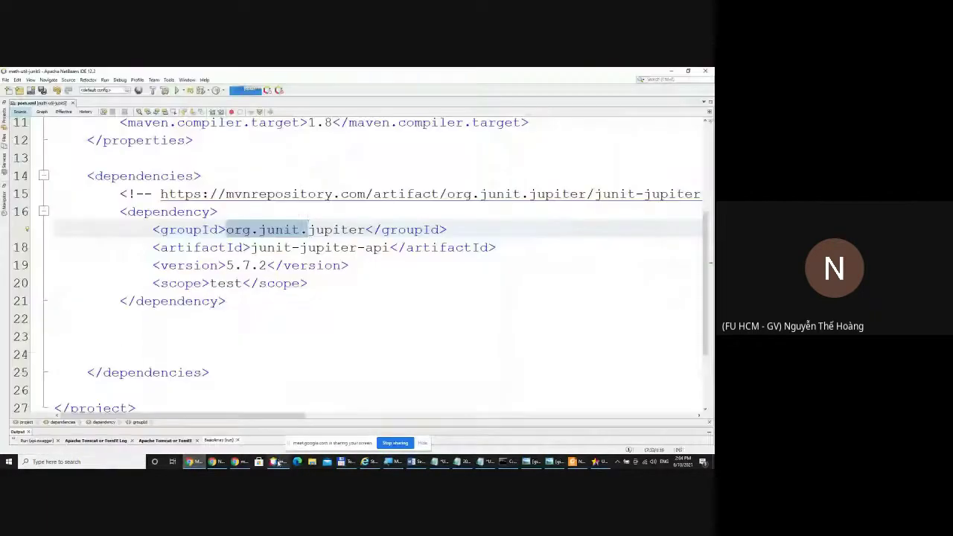
# Paste the junit-jupiter-engine 5.7.2 dependency below the API dependency in pom.xml and check the dependencies tags enclosing both.
pyautogui.click(136, 336)
pyautogui.hotkey('ctrl', 'v')
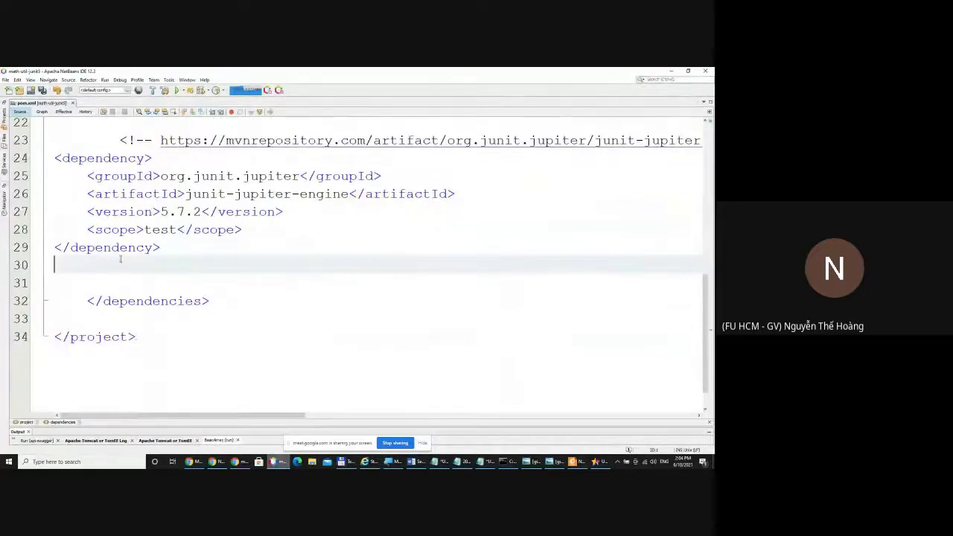
pyautogui.scroll(3, 120, 183)
pyautogui.click(186, 140)
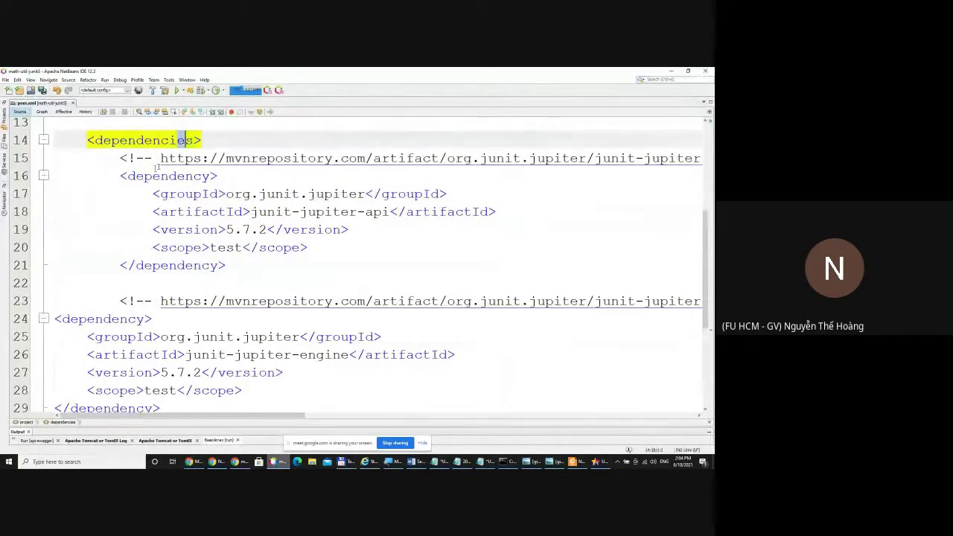
pyautogui.click(119, 176)
pyautogui.hotkey('shift', 'End')
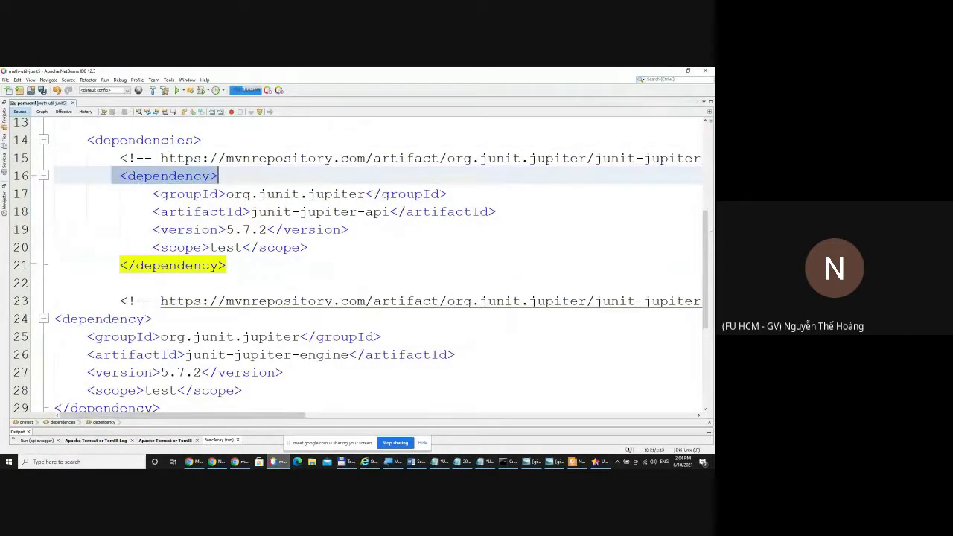
pyautogui.click(170, 140)
pyautogui.scroll(-3, 168, 237)
pyautogui.click(140, 302)
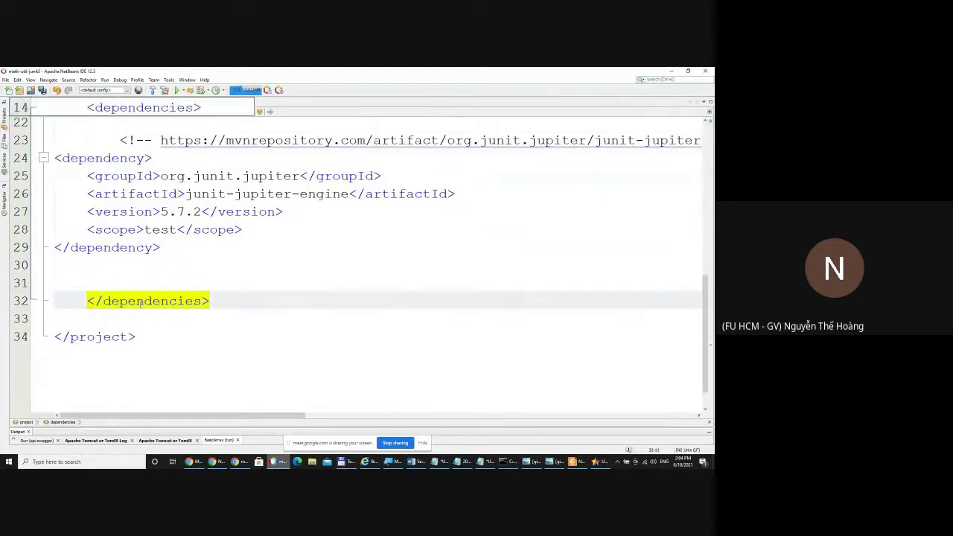
# Reformat pom.xml and delete one surplus empty line above the closing dependencies tag.
pyautogui.hotkey('alt', 'shift', 'f')
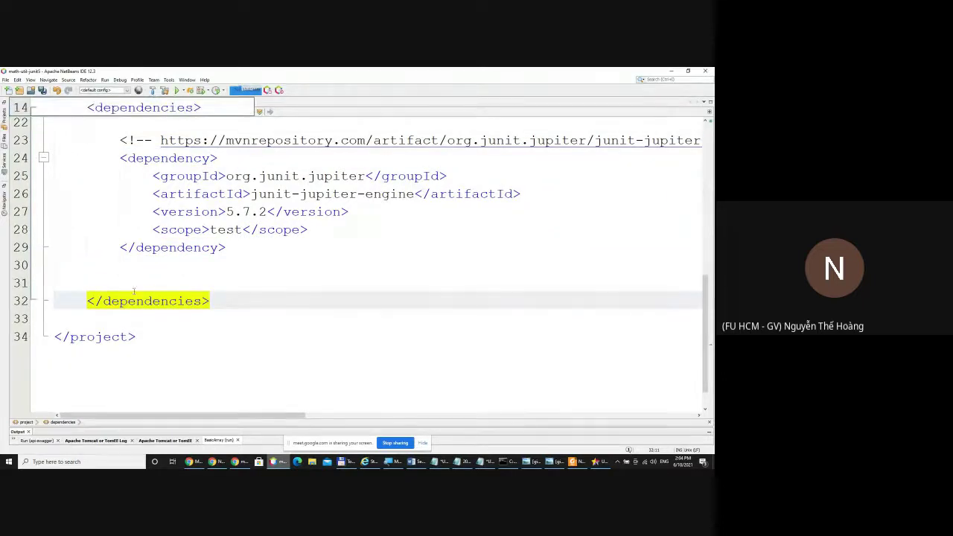
pyautogui.scroll(2, 264, 230)
pyautogui.moveTo(247, 362); pyautogui.dragTo(254, 368)
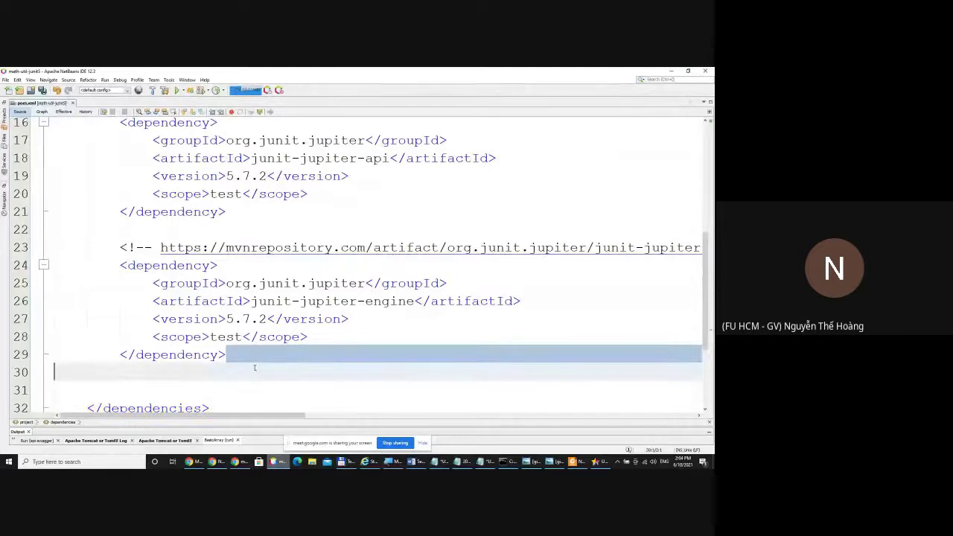
pyautogui.click(237, 373)
pyautogui.press('Delete')
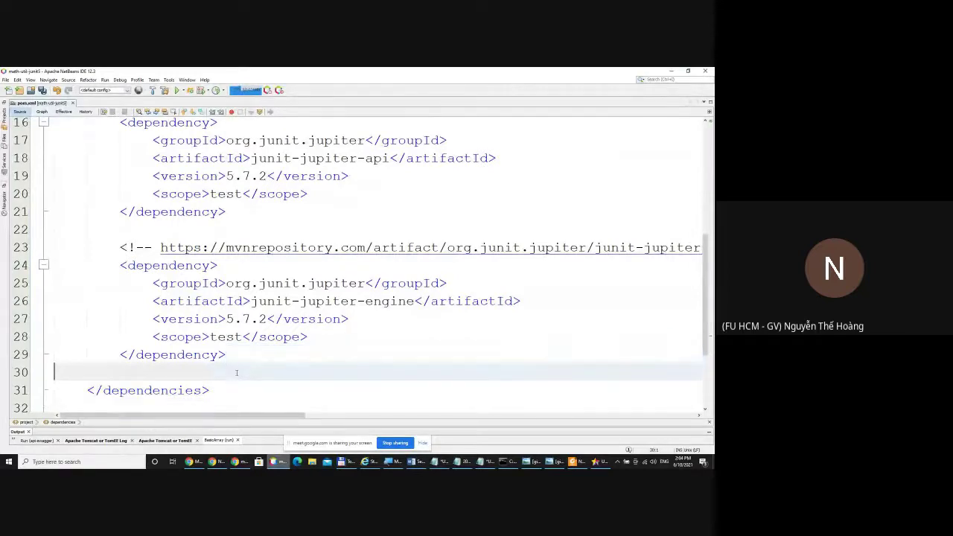
pyautogui.scroll(1, 236, 373)
pyautogui.scroll(-2, 237, 373)
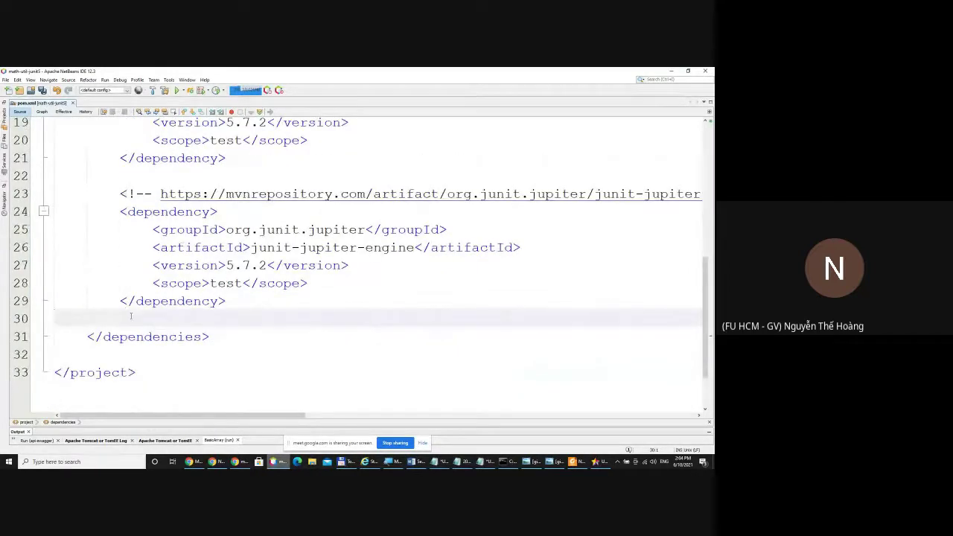
pyautogui.scroll(3, 418, 302)
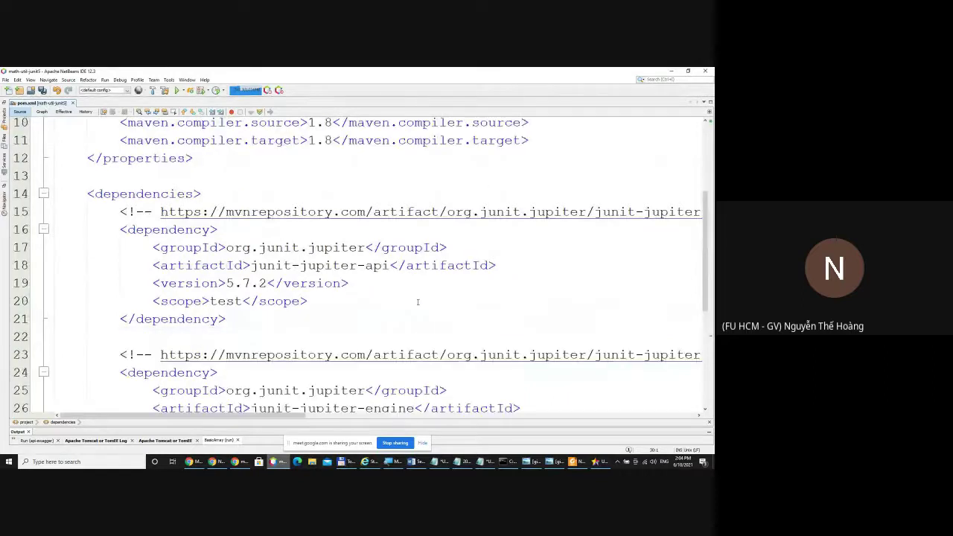
# Expand the Java Dependencies of the new math-util-junit5 project and inspect its Dependencies node in the project tree.
pyautogui.click(4, 117)
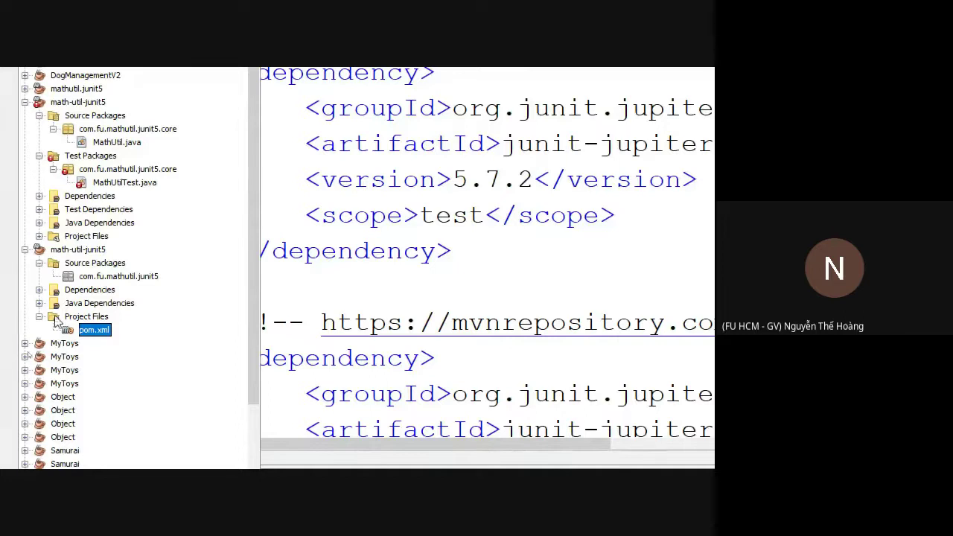
pyautogui.click(39, 304)
pyautogui.click(110, 317)
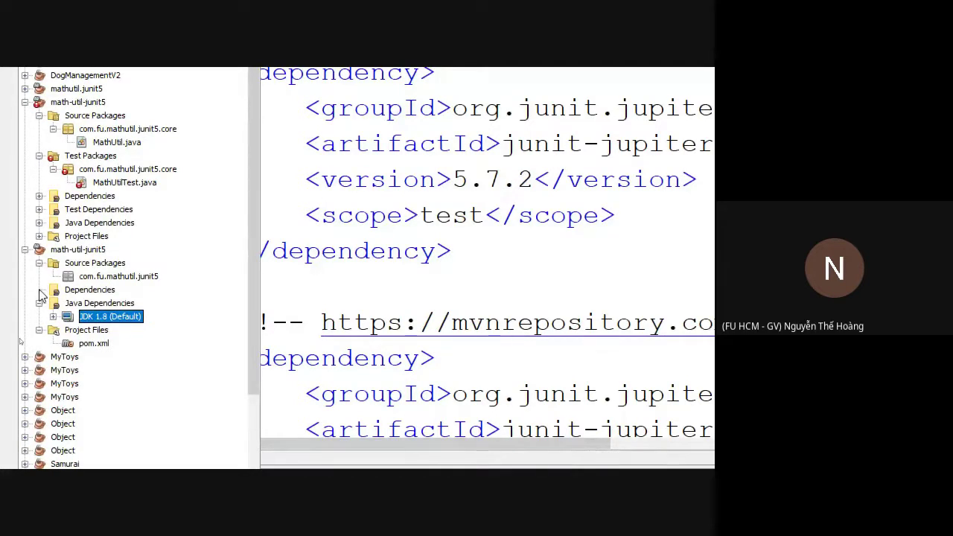
pyautogui.click(92, 295)
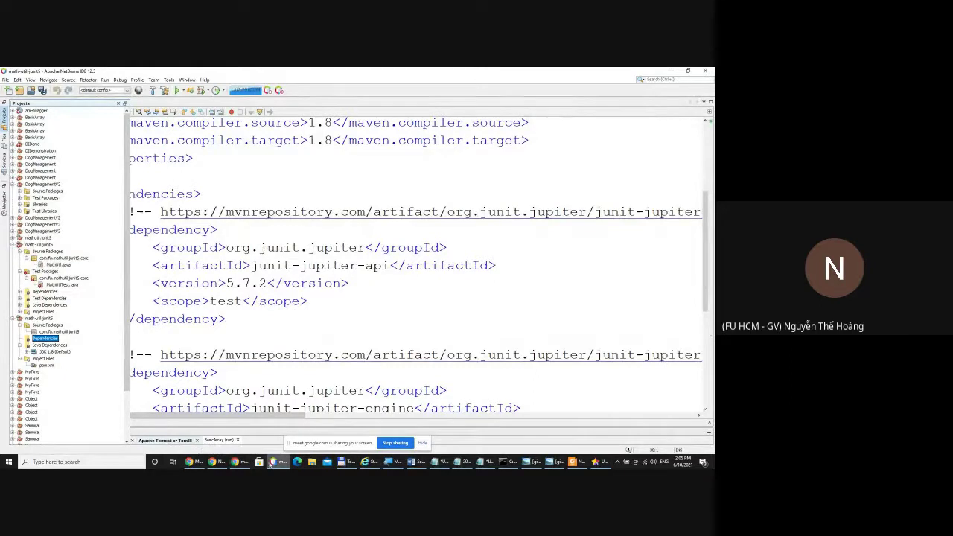
# Switch to Chrome, go back to the JUnit Jupiter Engine version list to examine the available releases, and return to NetBeans.
pyautogui.click(207, 463)
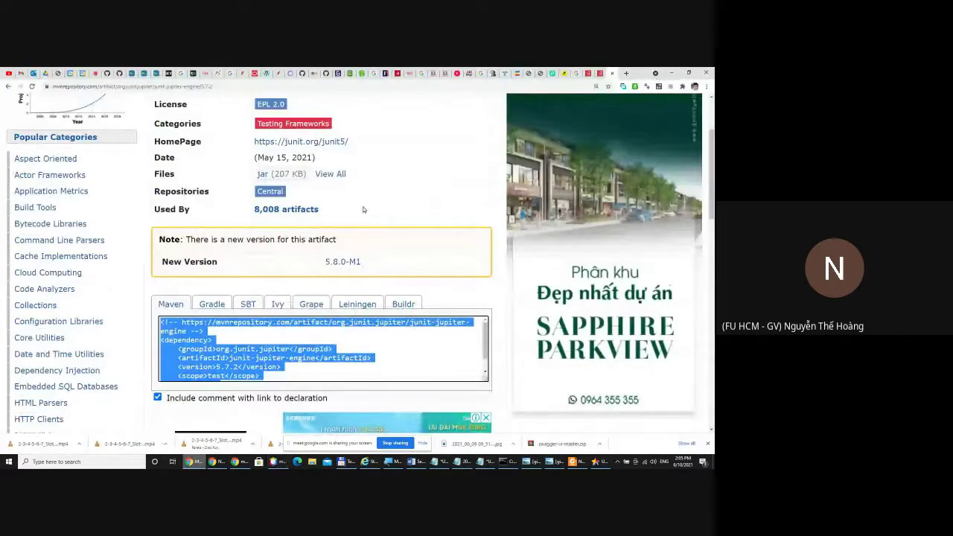
pyautogui.scroll(4, 364, 205)
pyautogui.click(8, 86)
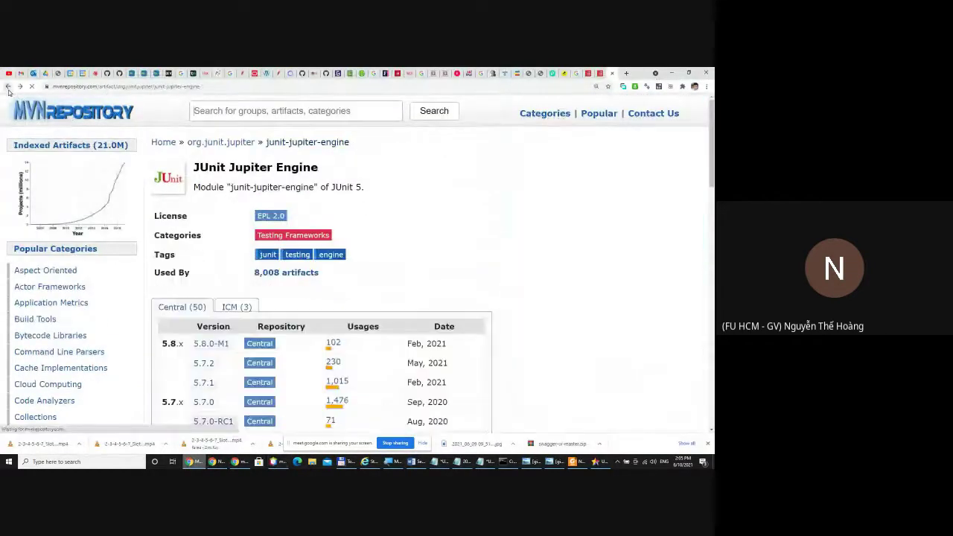
pyautogui.scroll(-1, 198, 332)
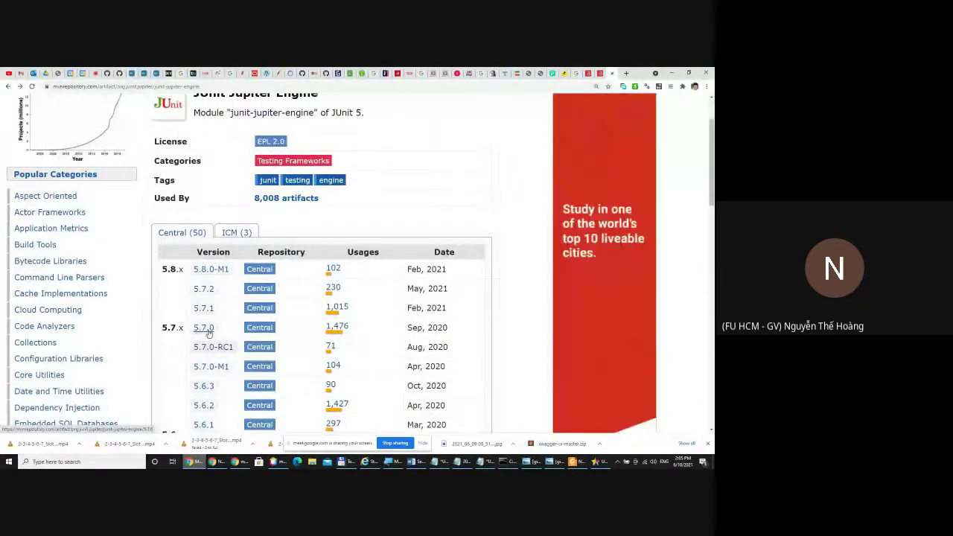
pyautogui.click(275, 461)
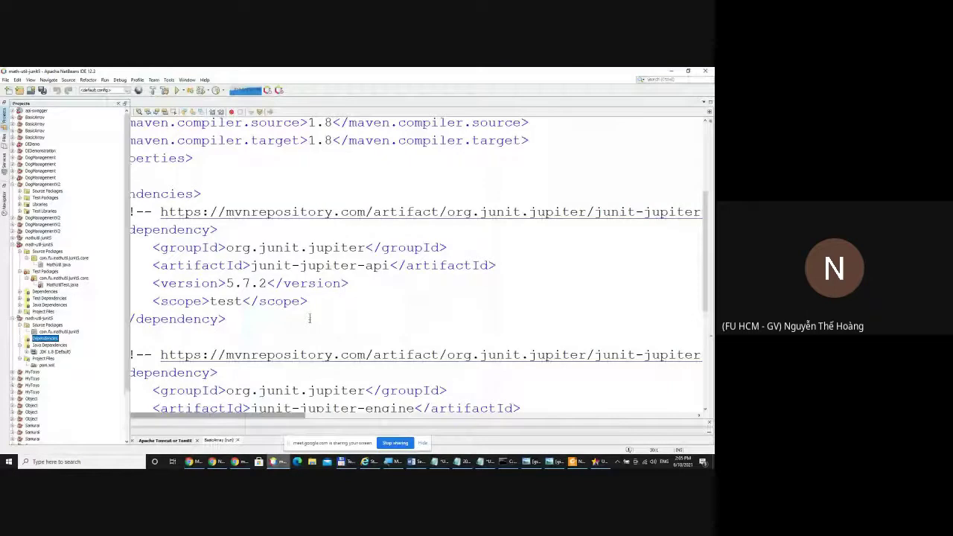
# Set the version of both the junit-jupiter-api and junit-jupiter-engine dependencies to 5.7.0.
pyautogui.click(267, 283)
pyautogui.press('BackSpace')
pyautogui.write('0')
pyautogui.scroll(-2, 254, 311)
pyautogui.click(267, 318)
pyautogui.press('BackSpace')
pyautogui.write('0')
pyautogui.hotkey('ctrl', 'space')
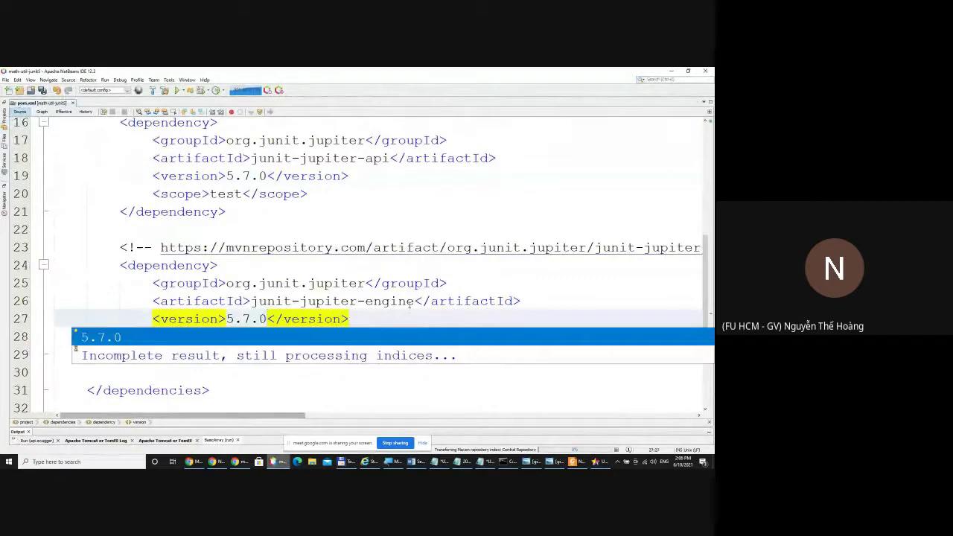
pyautogui.click(278, 218)
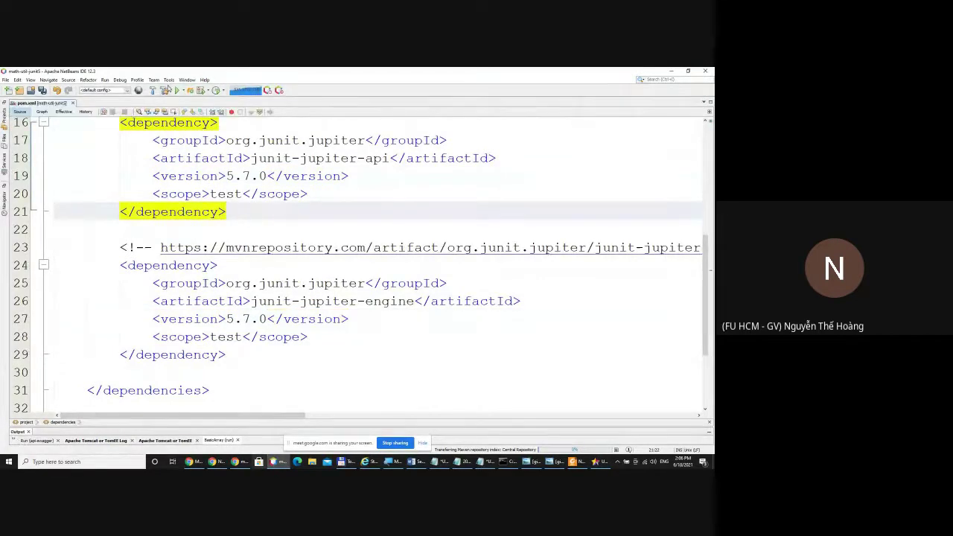
# Clean and build the math-util-junit5 project, review the enlarged build output, and shrink the output area again.
pyautogui.click(165, 90)
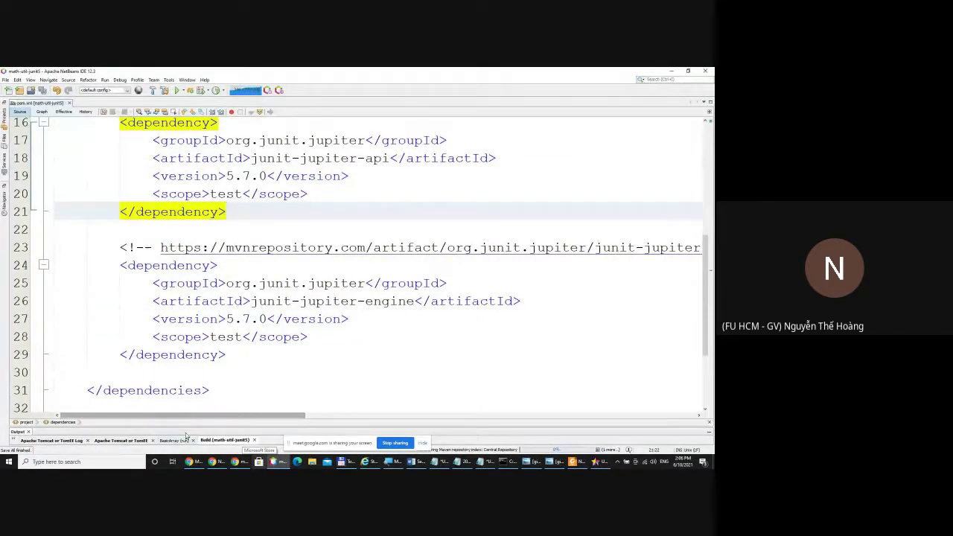
pyautogui.moveTo(186, 426); pyautogui.dragTo(202, 347)
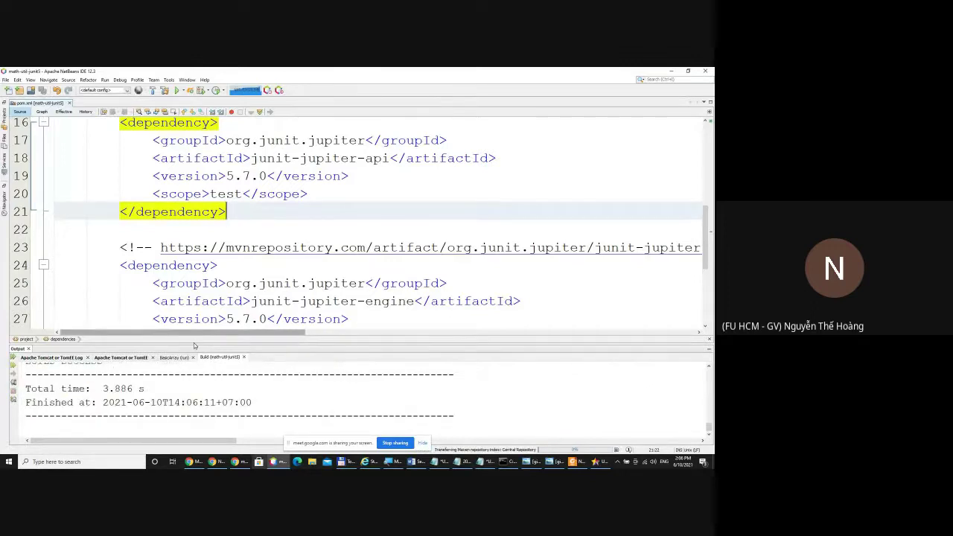
pyautogui.moveTo(192, 345); pyautogui.dragTo(189, 259)
pyautogui.moveTo(25, 402); pyautogui.dragTo(160, 402)
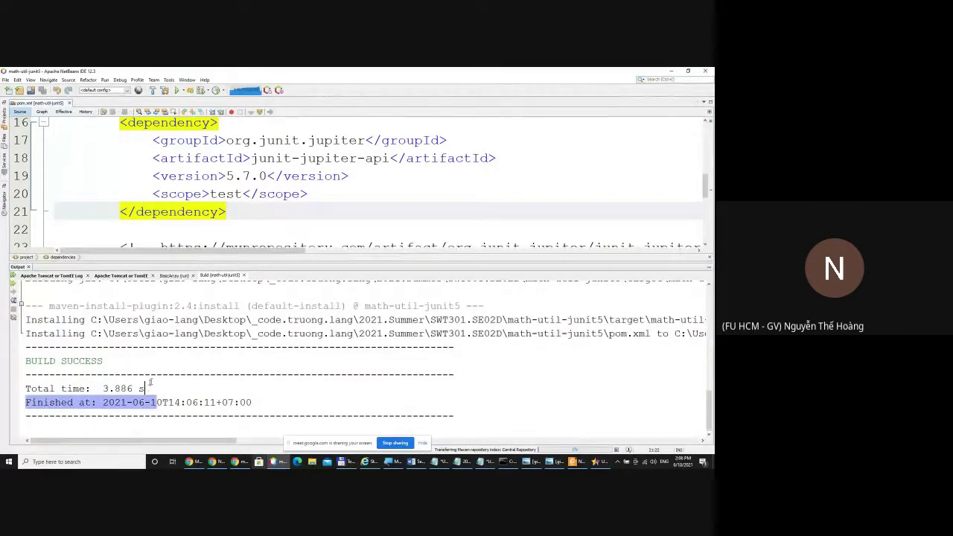
pyautogui.scroll(10, 158, 377)
pyautogui.scroll(5, 158, 376)
pyautogui.scroll(-4, 158, 377)
pyautogui.moveTo(180, 261); pyautogui.dragTo(168, 417)
pyautogui.click(253, 175)
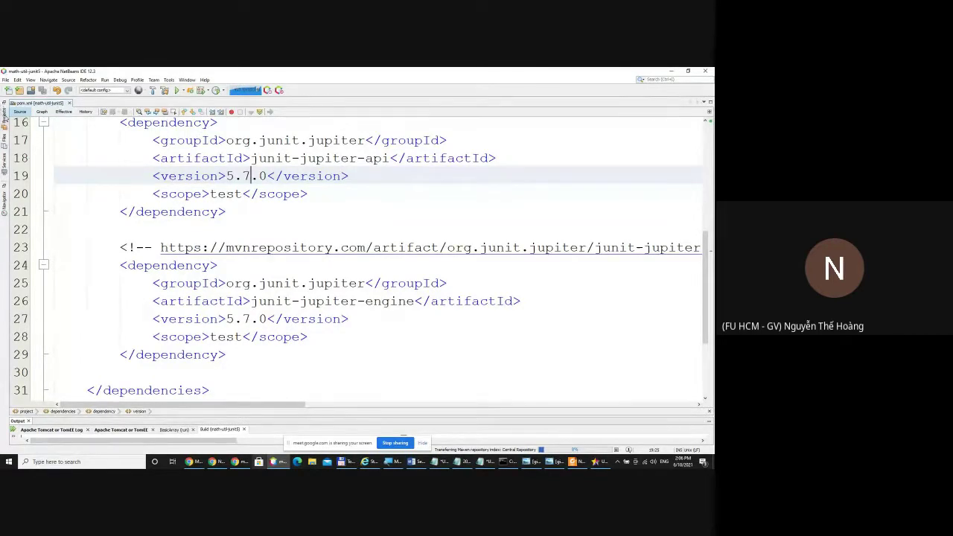
# Expand the Test Dependencies of the new math-util-junit5 project and compare the downloaded libraries with the dependencies in pom.xml.
pyautogui.click(5, 114)
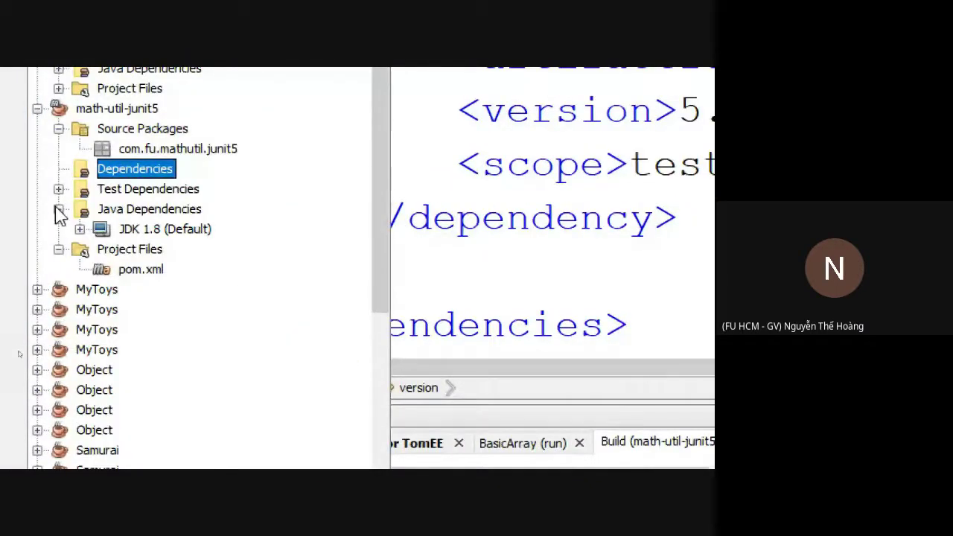
pyautogui.click(58, 190)
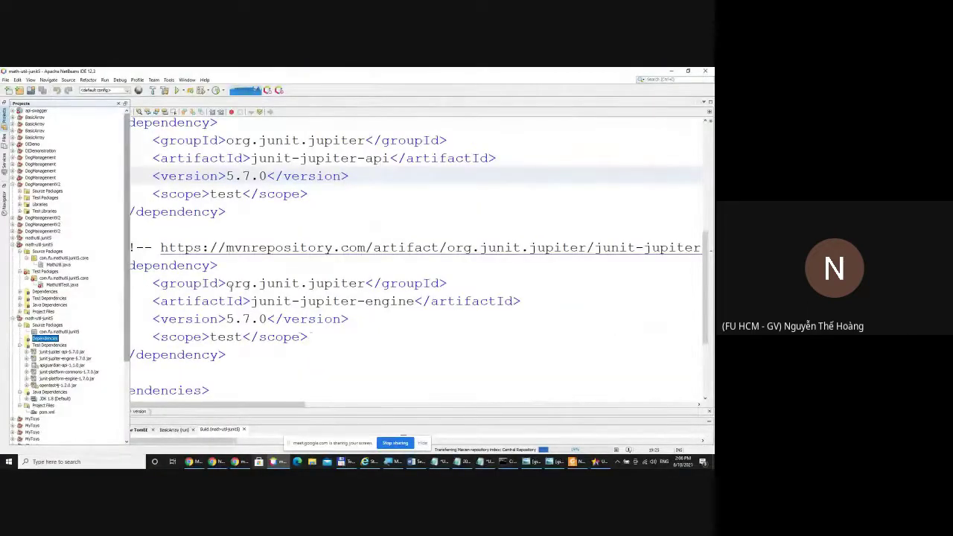
pyautogui.hotkey('shift', 'Escape')
pyautogui.click(326, 319)
pyautogui.scroll(3, 325, 319)
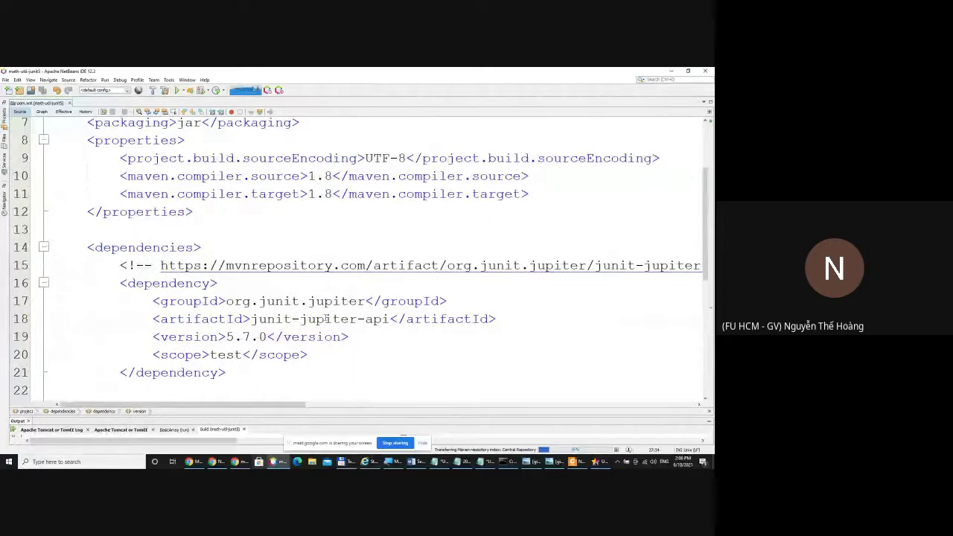
pyautogui.scroll(-2, 326, 319)
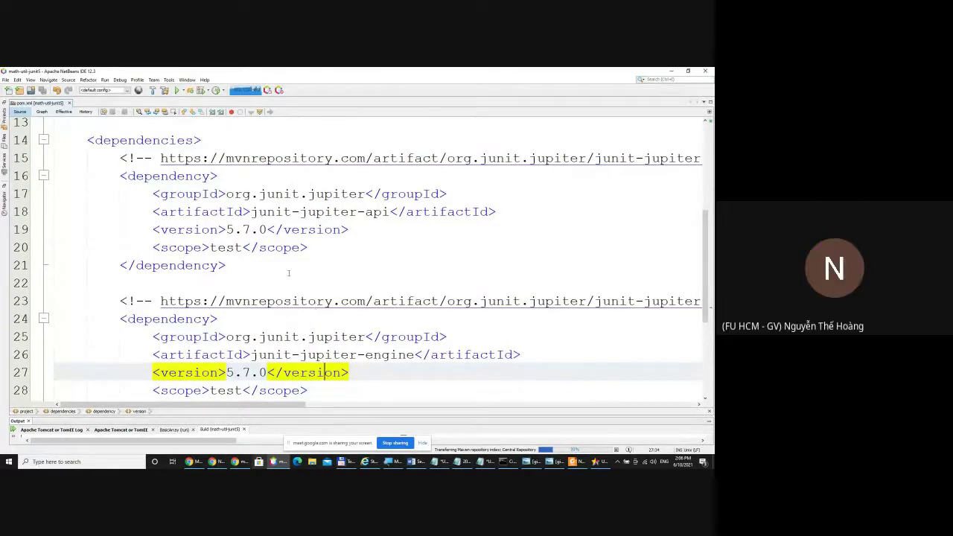
pyautogui.moveTo(202, 417); pyautogui.dragTo(202, 346)
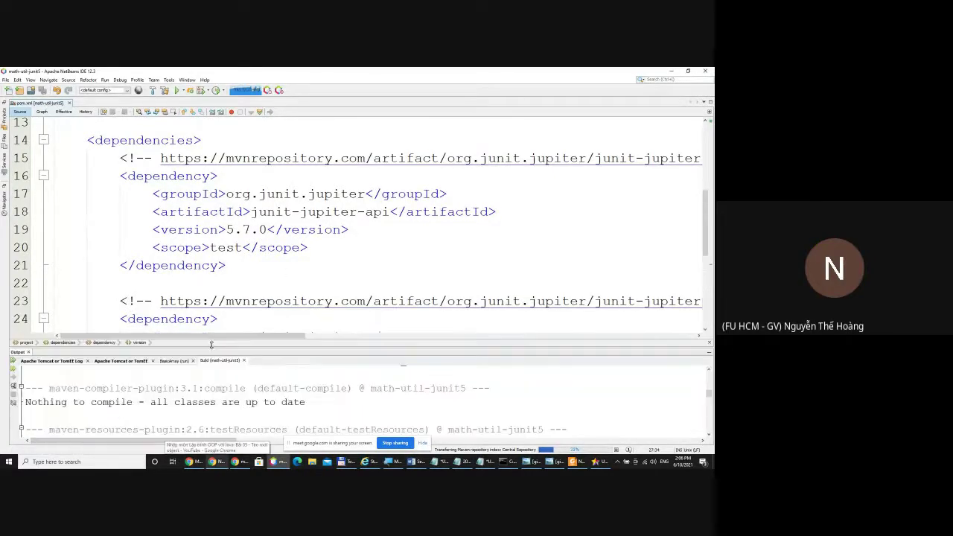
# Switch to Notepad, write "~\.m2" below the line ending in "LOCAL ĐỂ DÀNH", and highlight the folder name.
pyautogui.click(487, 462)
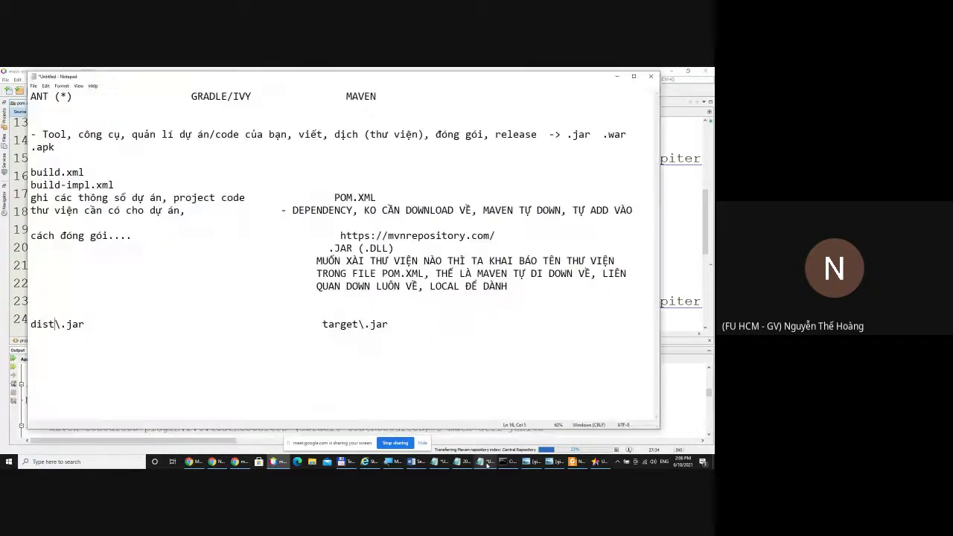
pyautogui.click(423, 304)
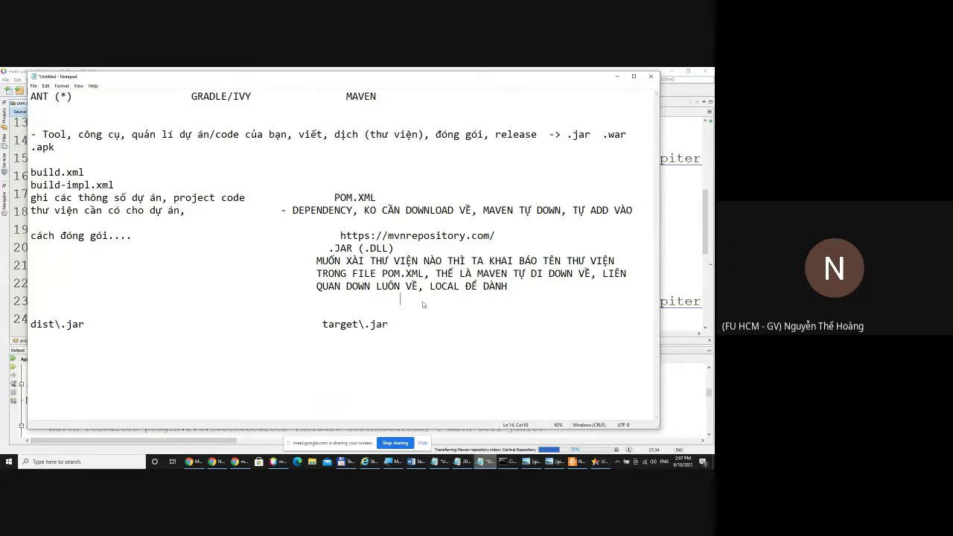
pyautogui.write('~\\.m2.')
pyautogui.hotkey('shift', 'End')
pyautogui.press('super+plus')
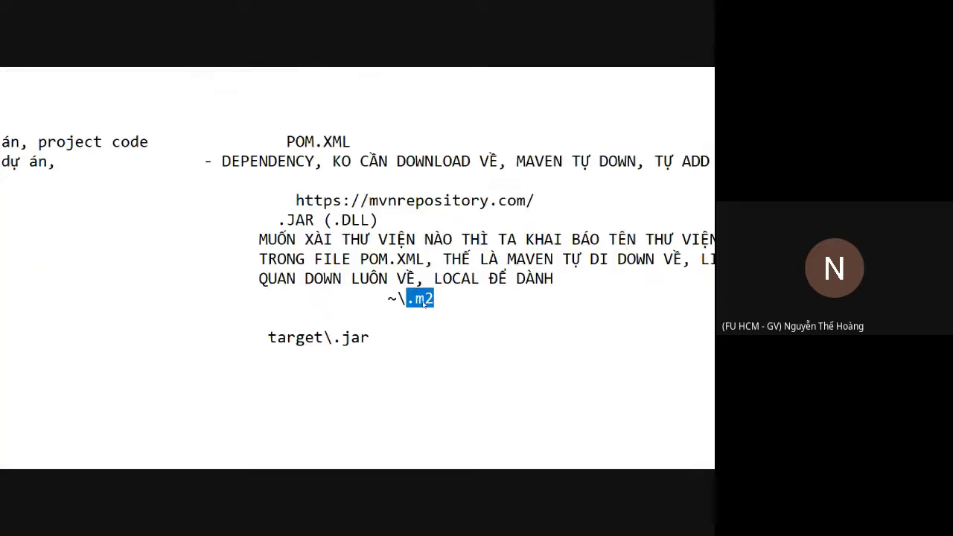
pyautogui.press('super+Escape')
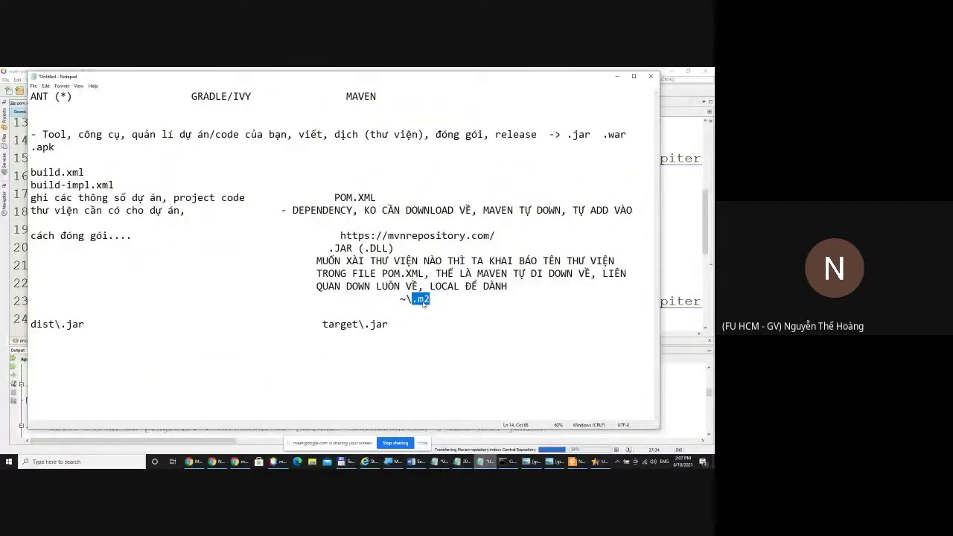
pyautogui.click(438, 312)
pyautogui.doubleClick(429, 299)
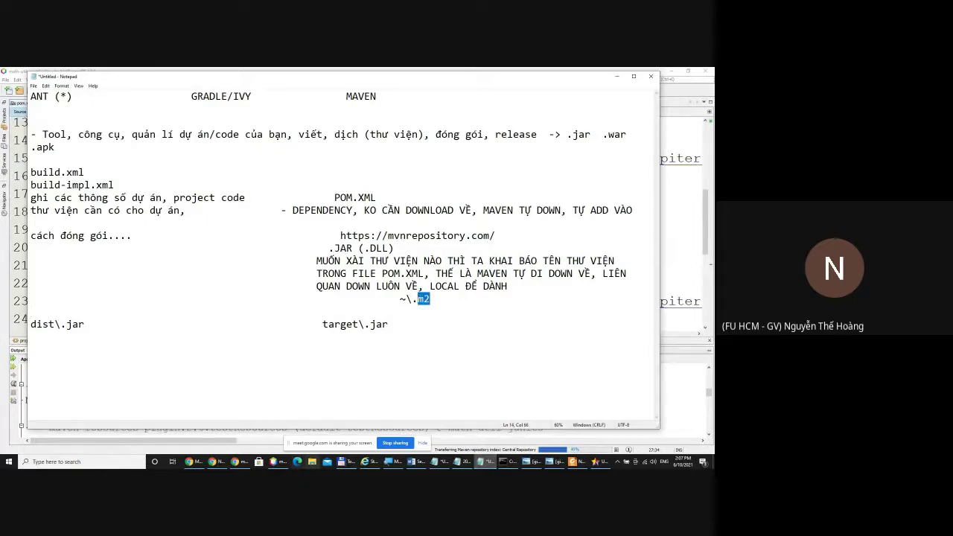
# Switch to File Explorer and open the user's home folder inside C:\Users.
pyautogui.click(312, 462)
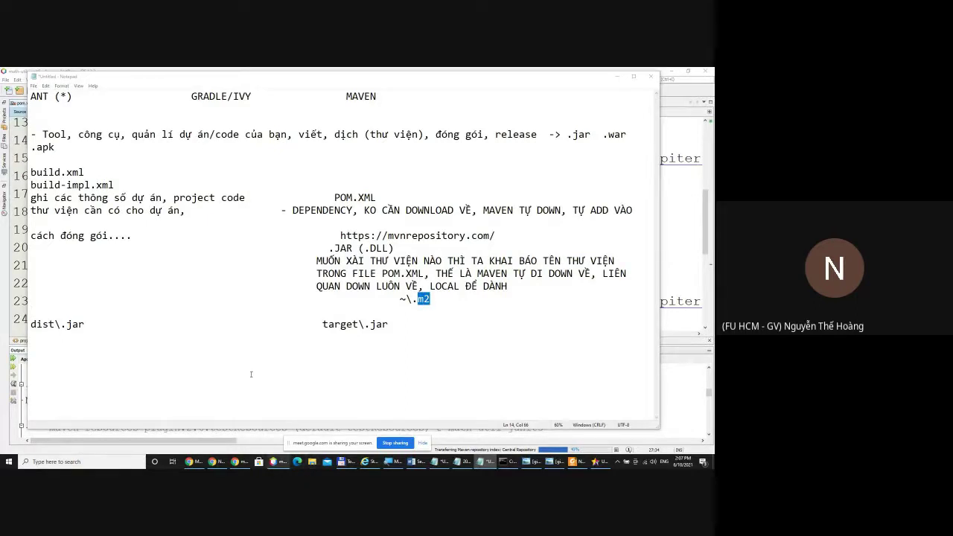
pyautogui.click(199, 292)
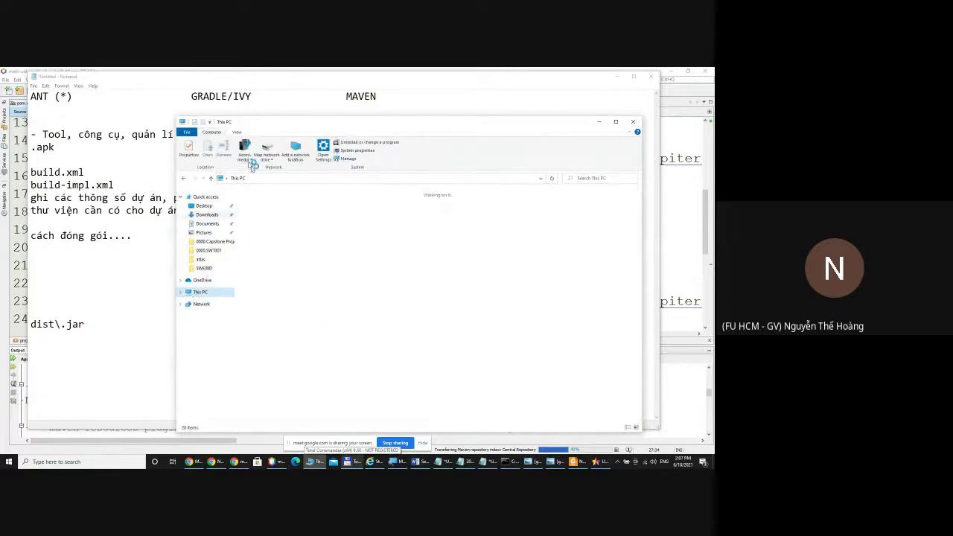
pyautogui.doubleClick(271, 257)
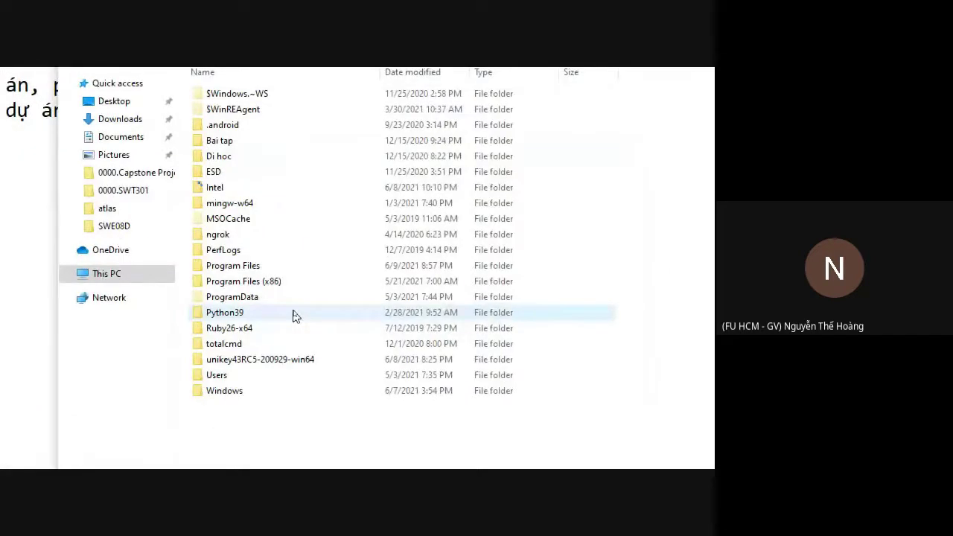
pyautogui.doubleClick(243, 374)
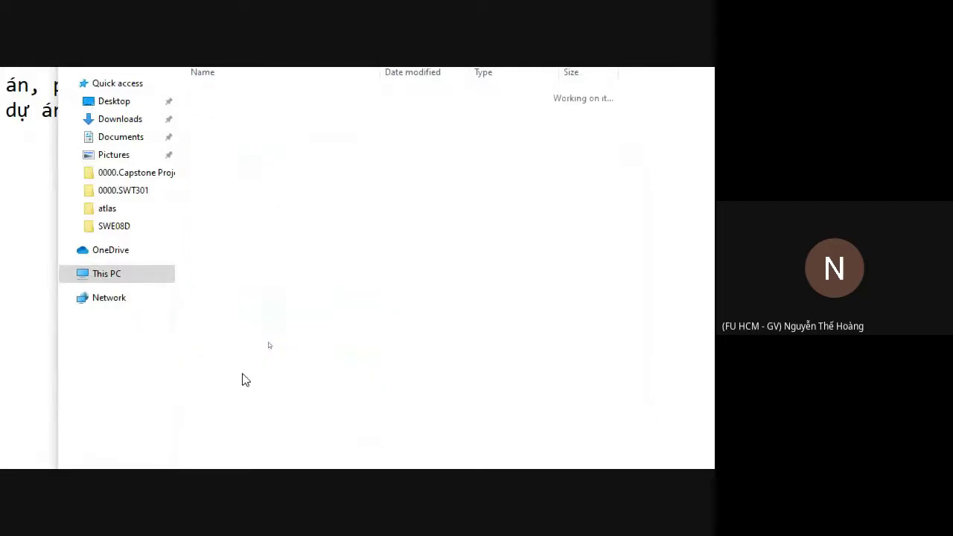
pyautogui.click(248, 259)
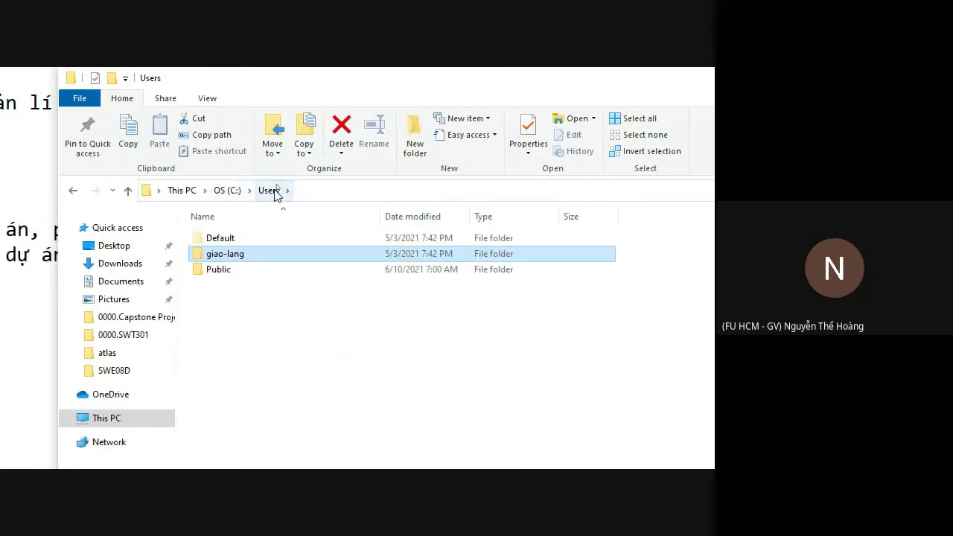
pyautogui.doubleClick(225, 256)
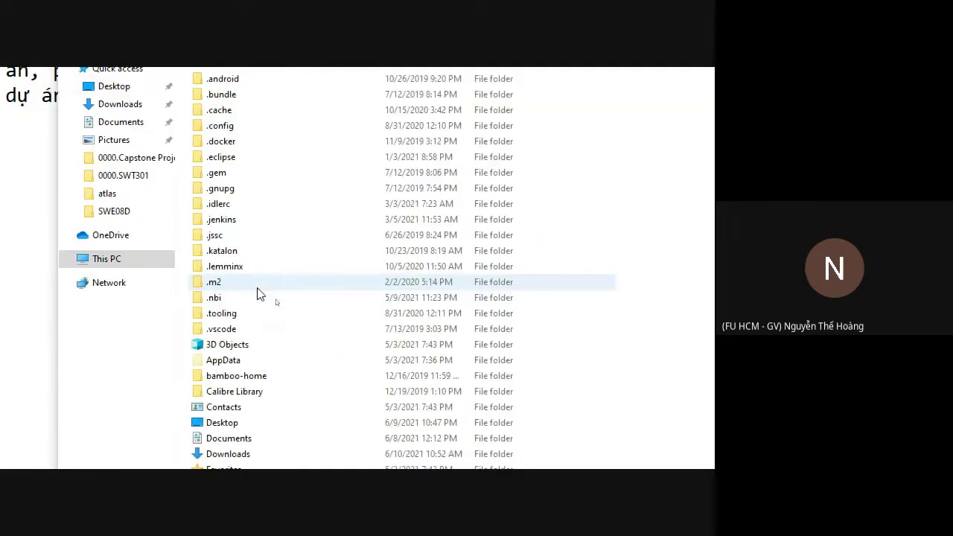
# Open the repository folder inside .m2 and look through the library folders stored there.
pyautogui.click(232, 286)
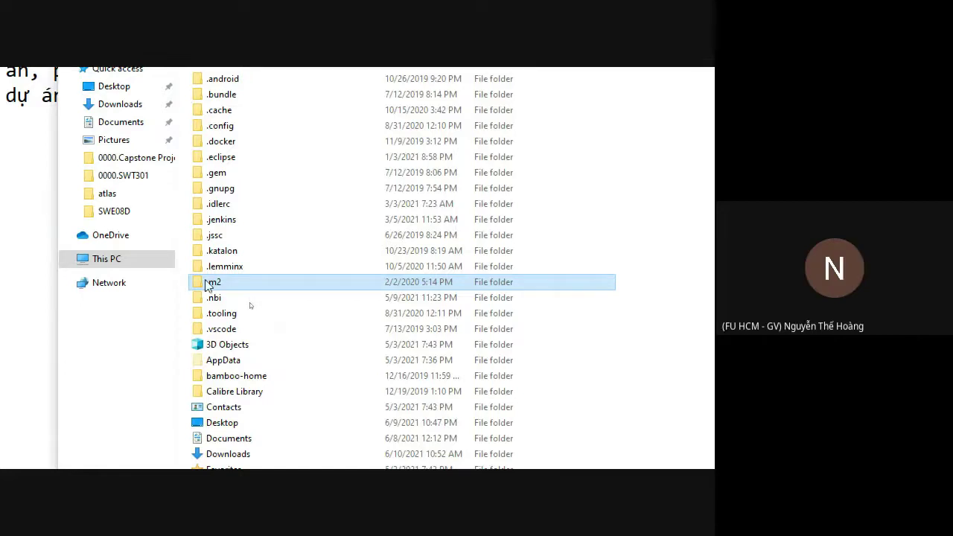
pyautogui.doubleClick(214, 282)
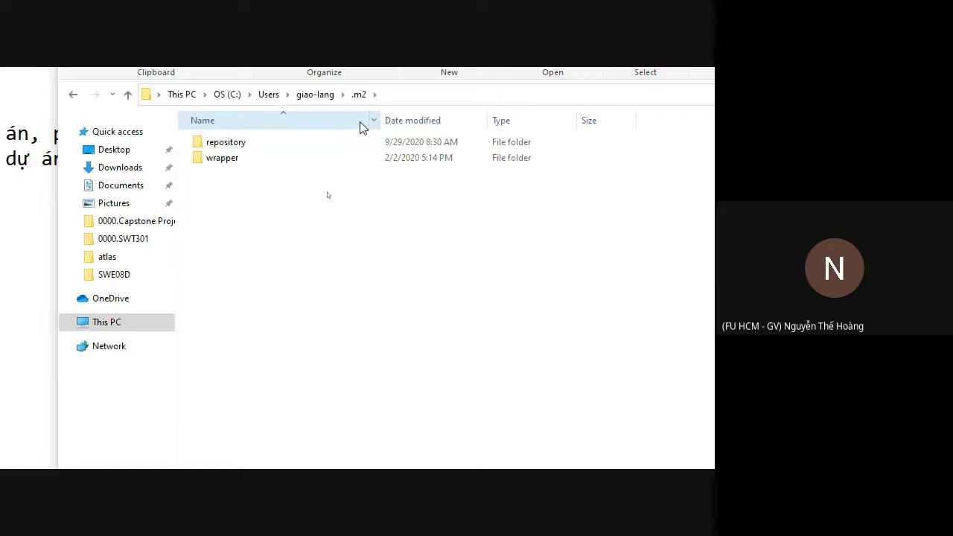
pyautogui.doubleClick(300, 146)
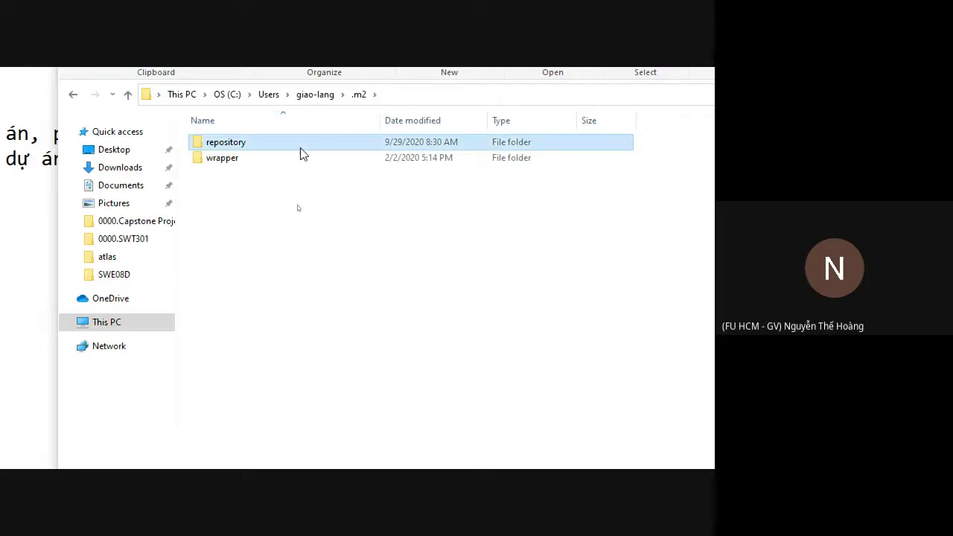
pyautogui.scroll(-6, 304, 286)
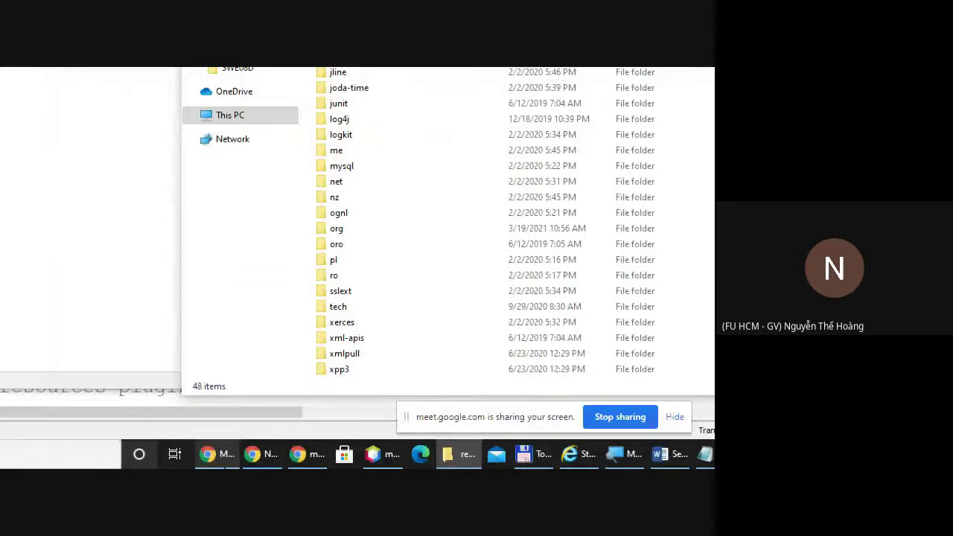
# Highlight the start of the junit-jupiter-api groupId in NetBeans, and open the matching org folder in the local Maven repository in File Explorer.
pyautogui.click(369, 455)
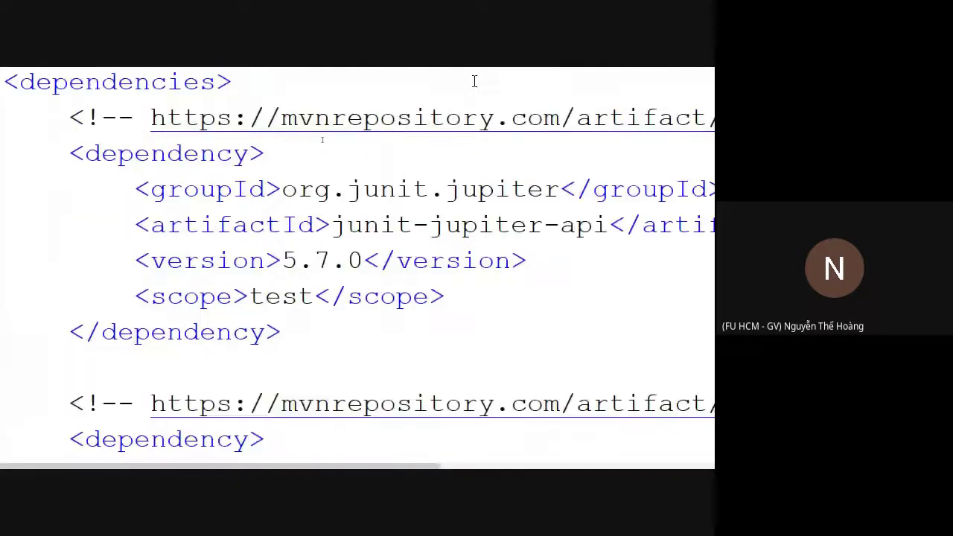
pyautogui.moveTo(283, 189); pyautogui.dragTo(316, 189)
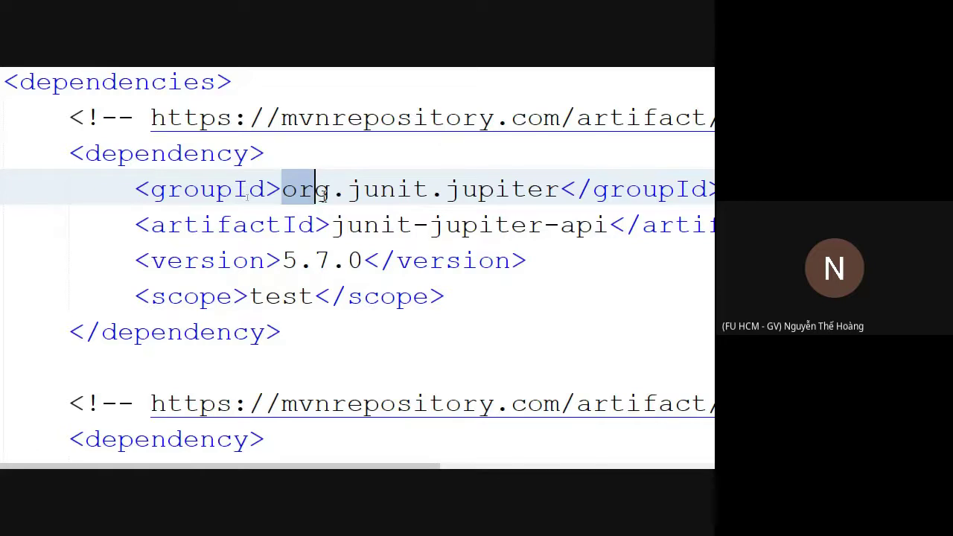
pyautogui.click(435, 359)
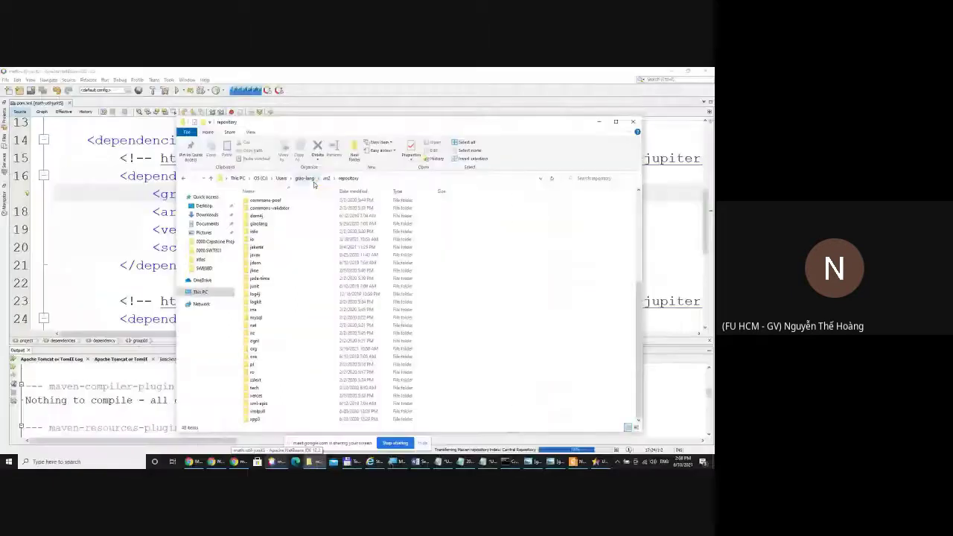
pyautogui.click(295, 349)
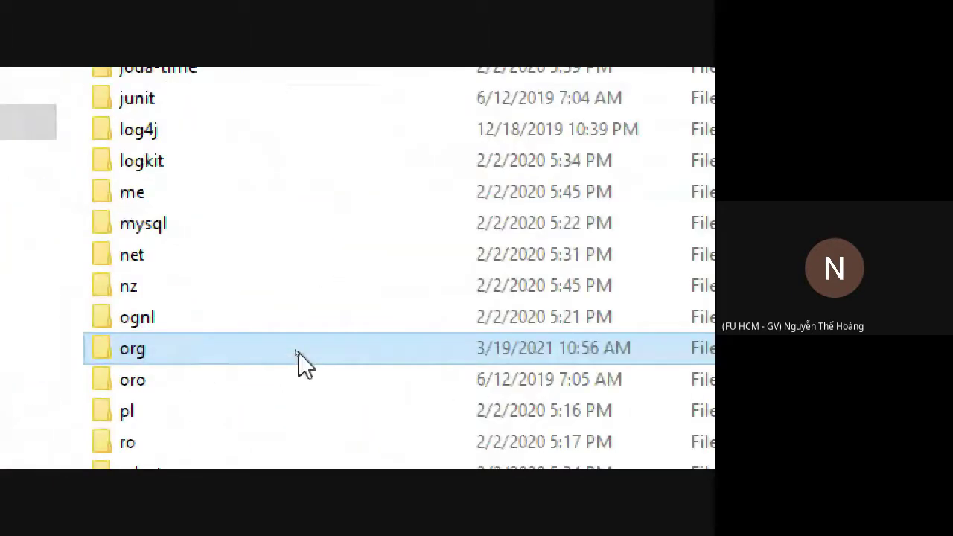
pyautogui.doubleClick(298, 352)
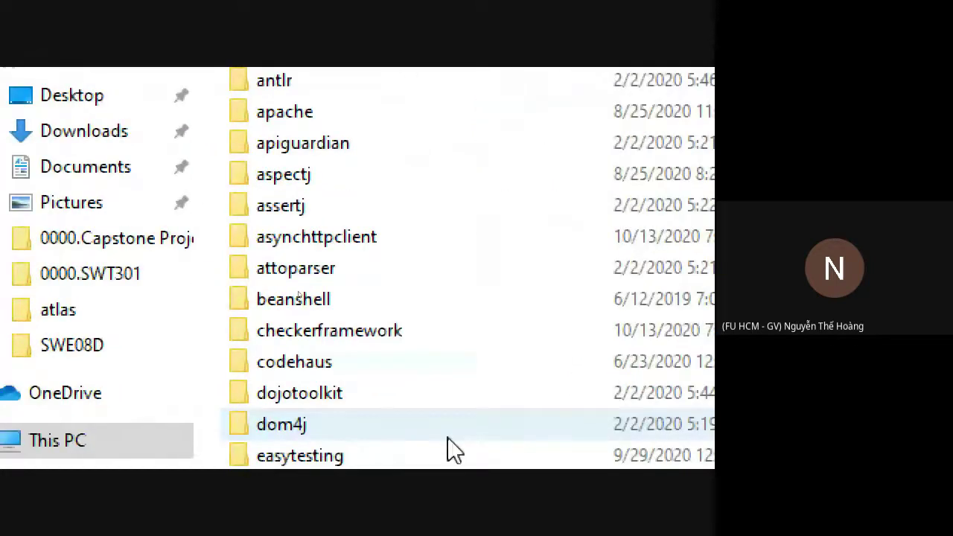
# Look through the library folders inside org and return to the repository folder.
pyautogui.scroll(-2, 390, 409)
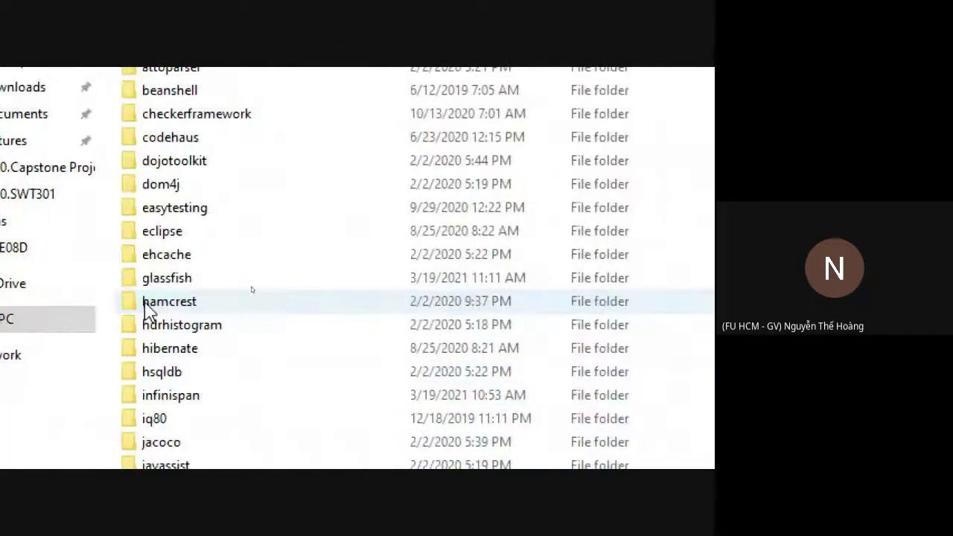
pyautogui.scroll(-1, 248, 292)
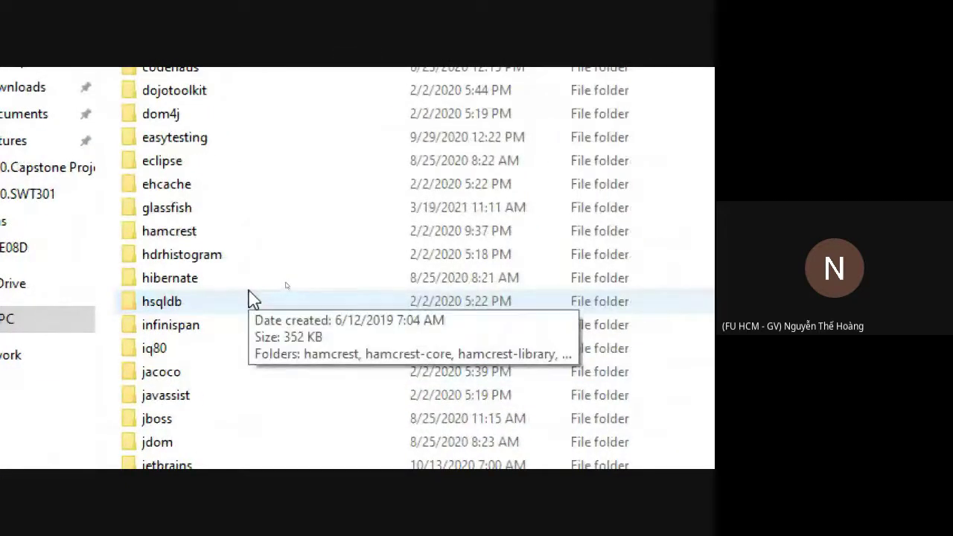
pyautogui.scroll(-2, 232, 276)
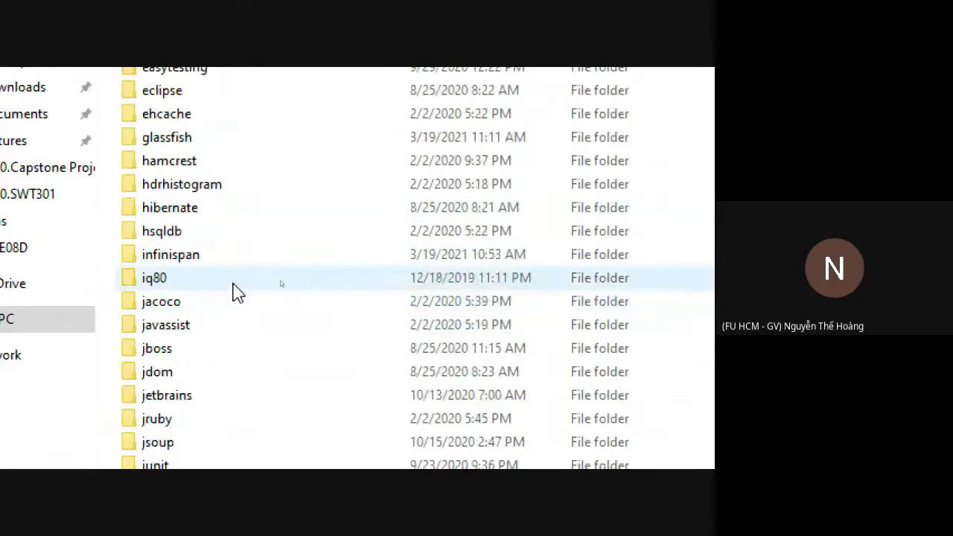
pyautogui.scroll(5, 233, 295)
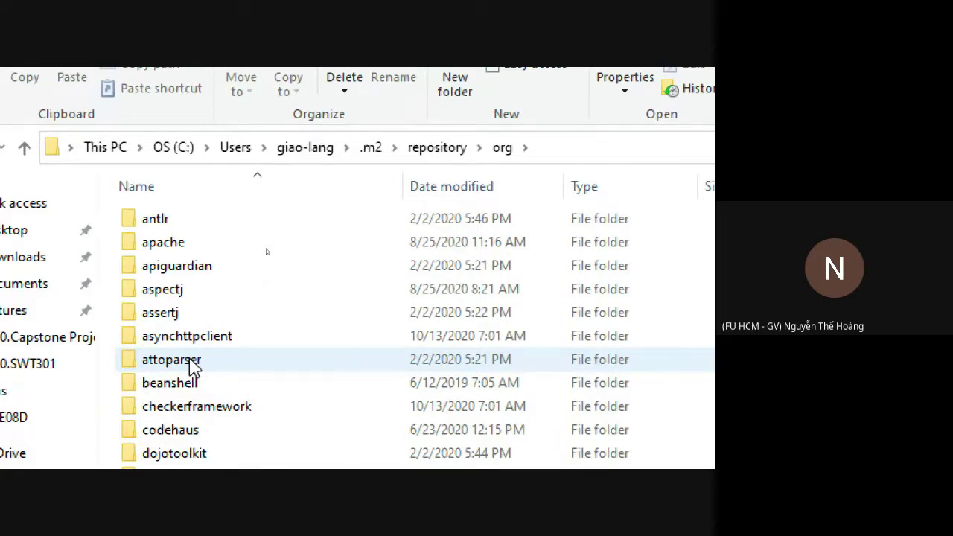
pyautogui.click(436, 149)
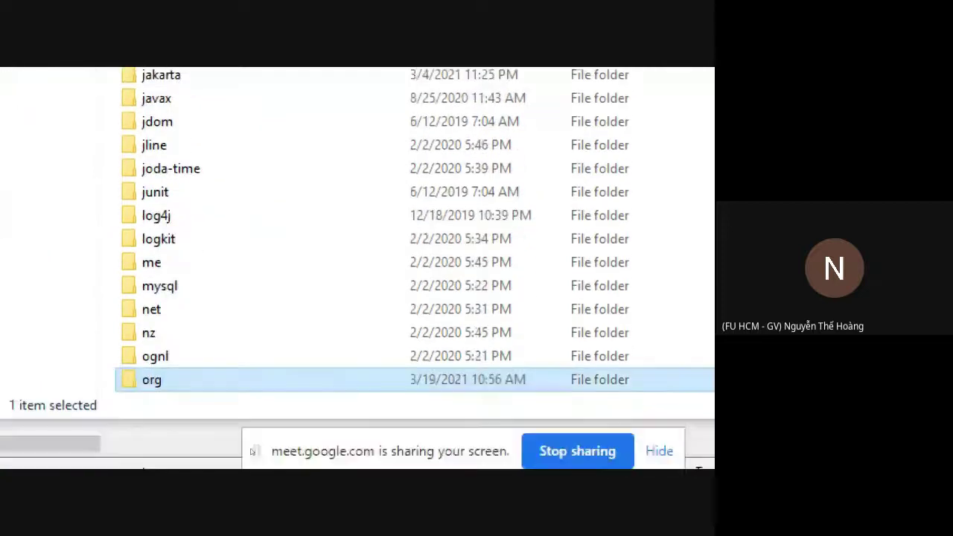
# Open org\junit\jupiter\junit-jupiter-api\5.7.2 in the local repository and select junit-jupiter-api-5.7.2.jar.
pyautogui.doubleClick(157, 379)
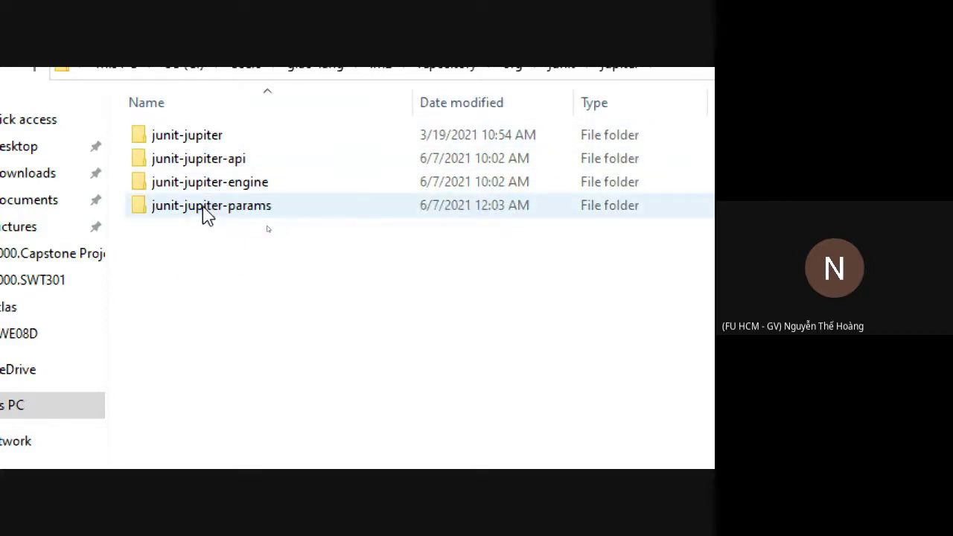
pyautogui.doubleClick(201, 158)
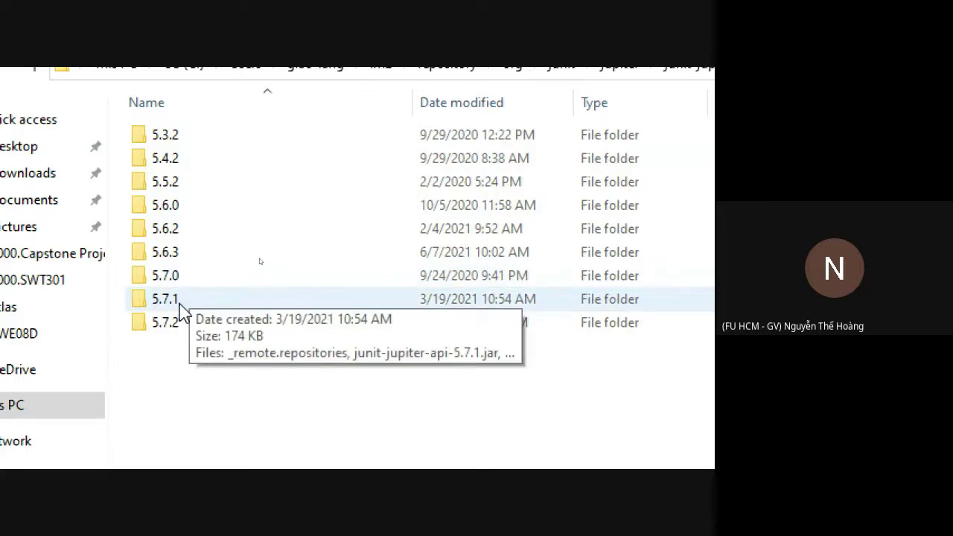
pyautogui.doubleClick(165, 326)
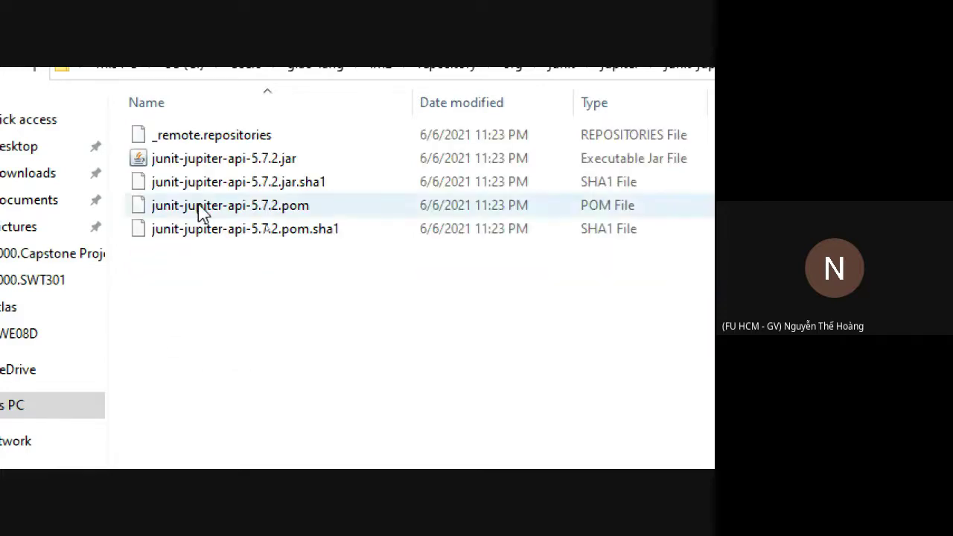
pyautogui.click(214, 162)
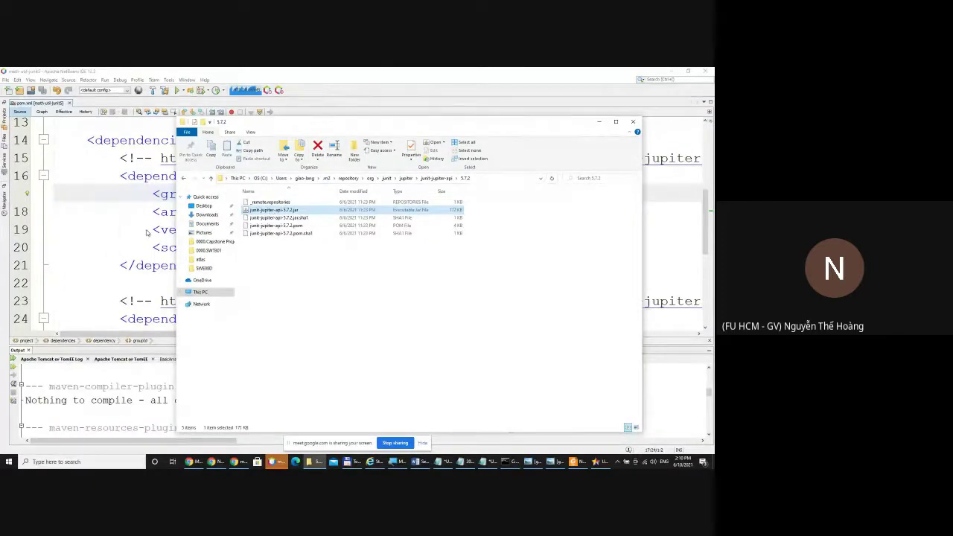
# Return to NetBeans, dismiss the error message, highlight the junit-jupiter-api dependency block in pom.xml, and bring up the Maven notes in Notepad.
pyautogui.moveTo(322, 124); pyautogui.dragTo(268, 297)
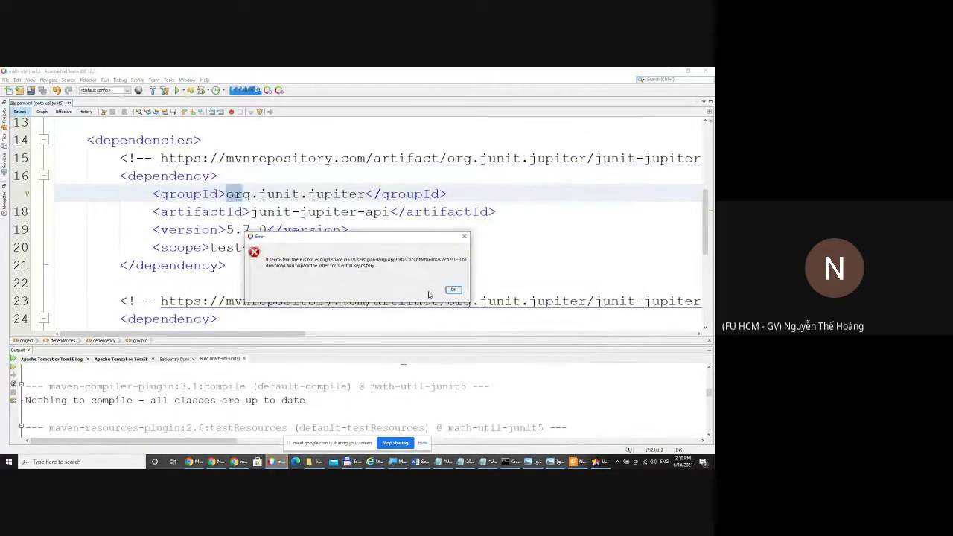
pyautogui.click(453, 290)
pyautogui.moveTo(113, 176); pyautogui.dragTo(328, 263)
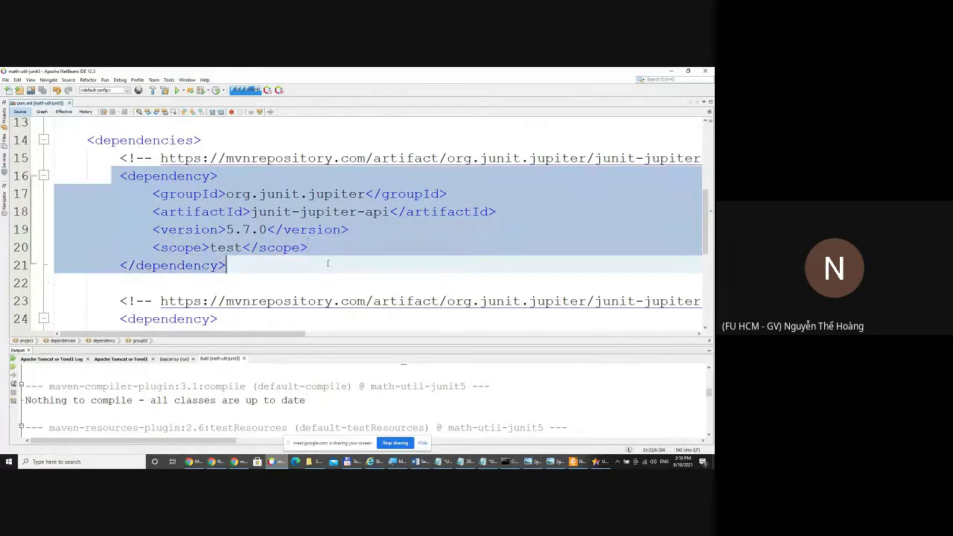
pyautogui.click(484, 461)
pyautogui.click(461, 341)
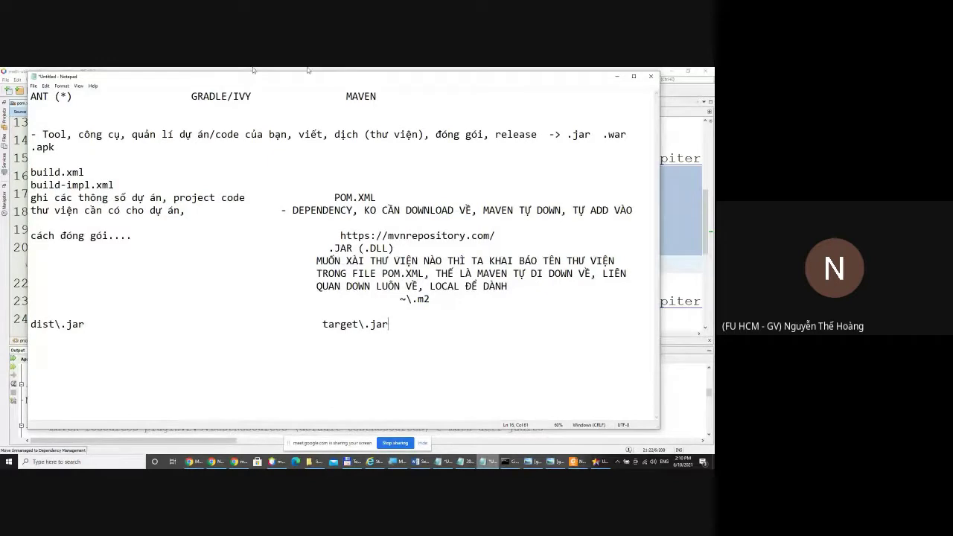
# Select junit-platform-commons-1.7.0.jar in NetBeans under math-util-junit5's Test Dependencies, and place the cursor in the junit-jupiter-api dependency's test scope.
pyautogui.click(4, 119)
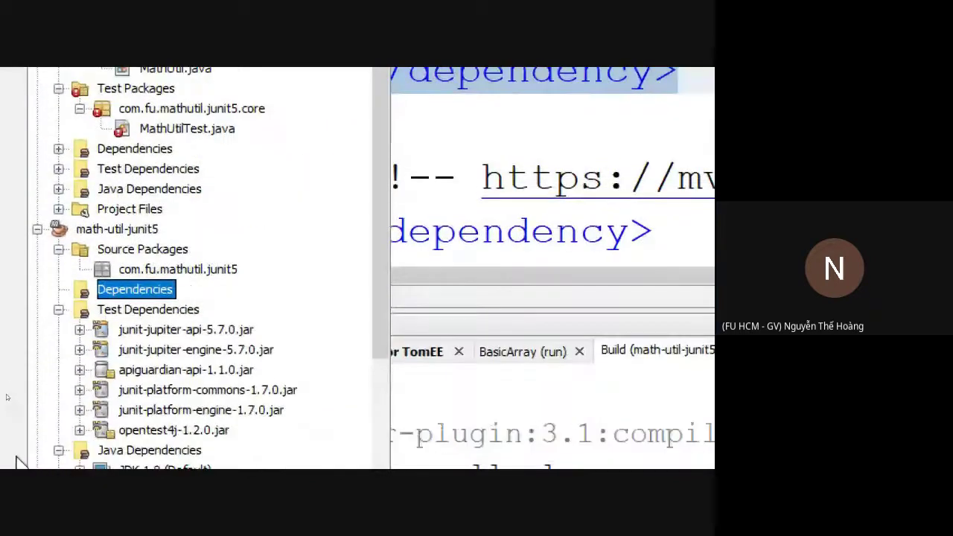
pyautogui.click(140, 334)
pyautogui.click(147, 393)
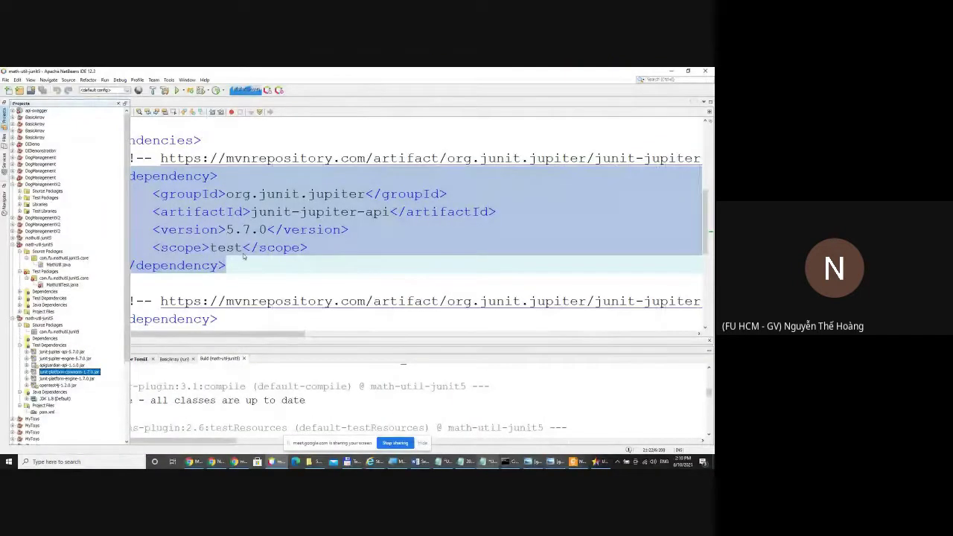
pyautogui.click(242, 248)
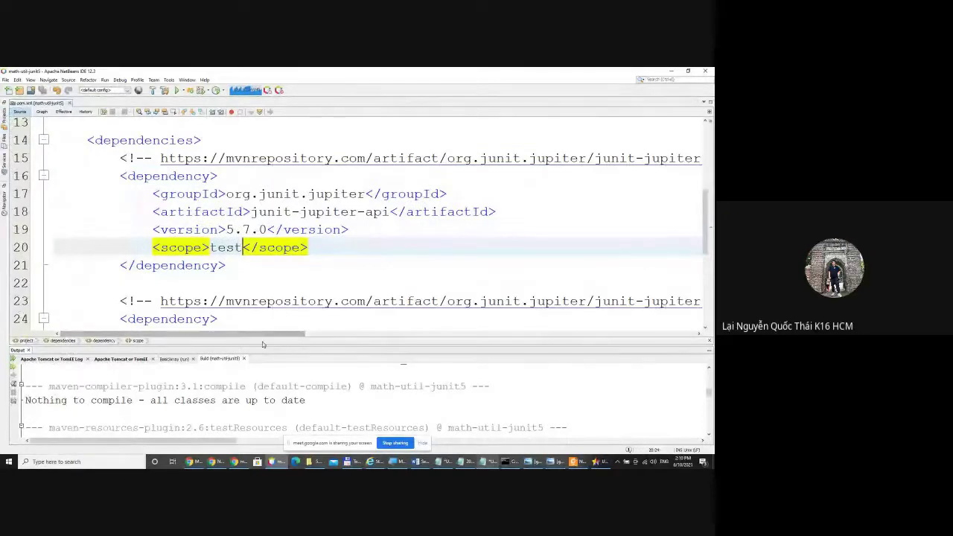
# Enlarge the pom.xml editor area slightly and show the Test Dependencies of the new math-util-junit5 project again.
pyautogui.moveTo(262, 343); pyautogui.dragTo(262, 365)
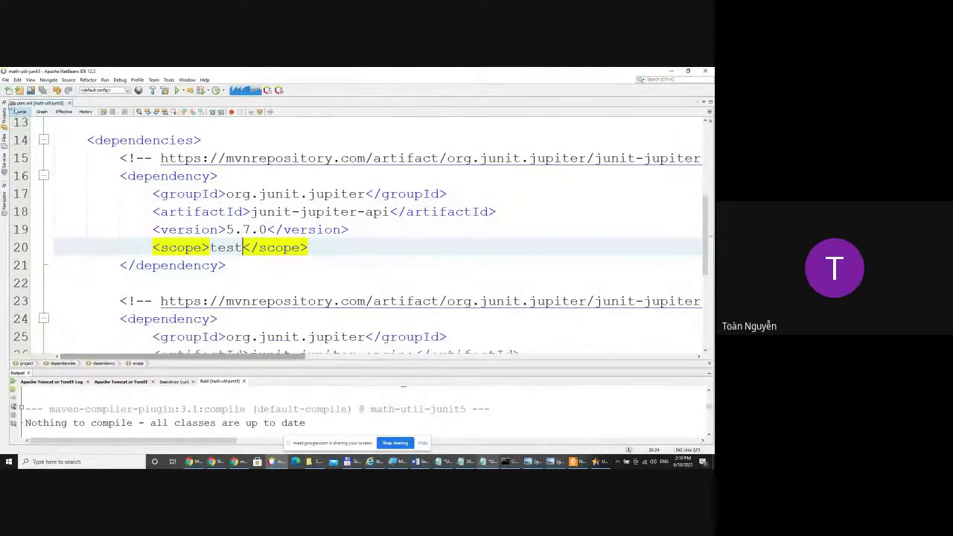
pyautogui.click(4, 120)
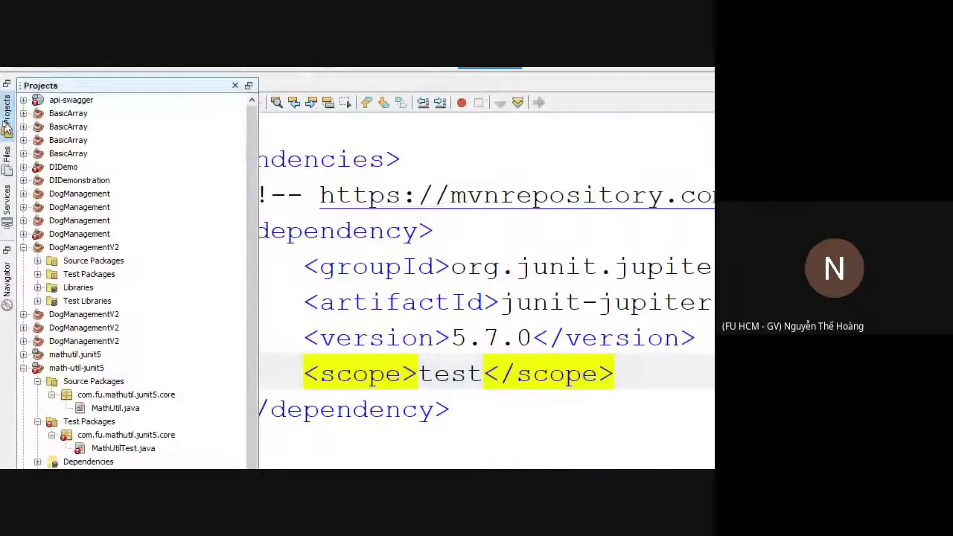
pyautogui.scroll(-1, 105, 223)
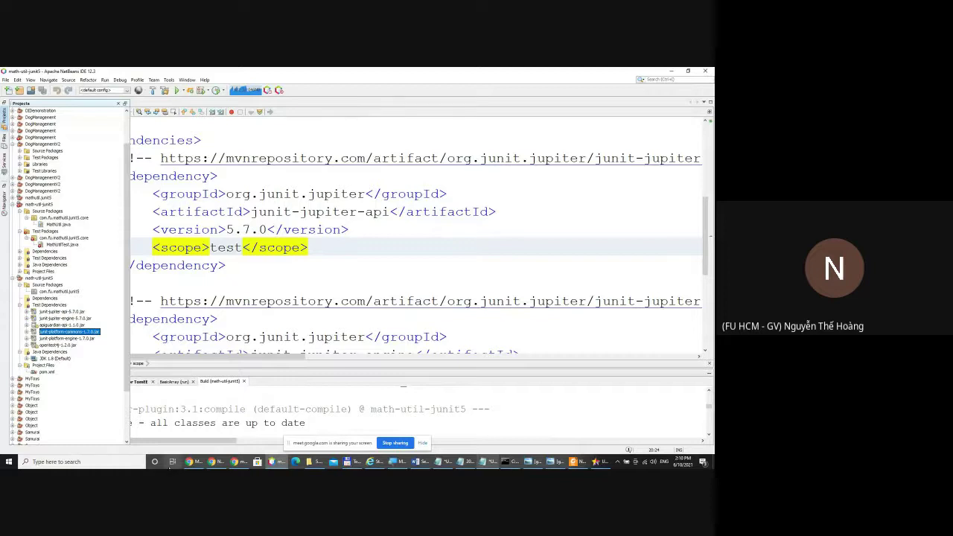
# Switch to Chrome, go back to the "junit 5" search results on MVN Repository, and open the JUnit Jupiter API artifact.
pyautogui.click(191, 462)
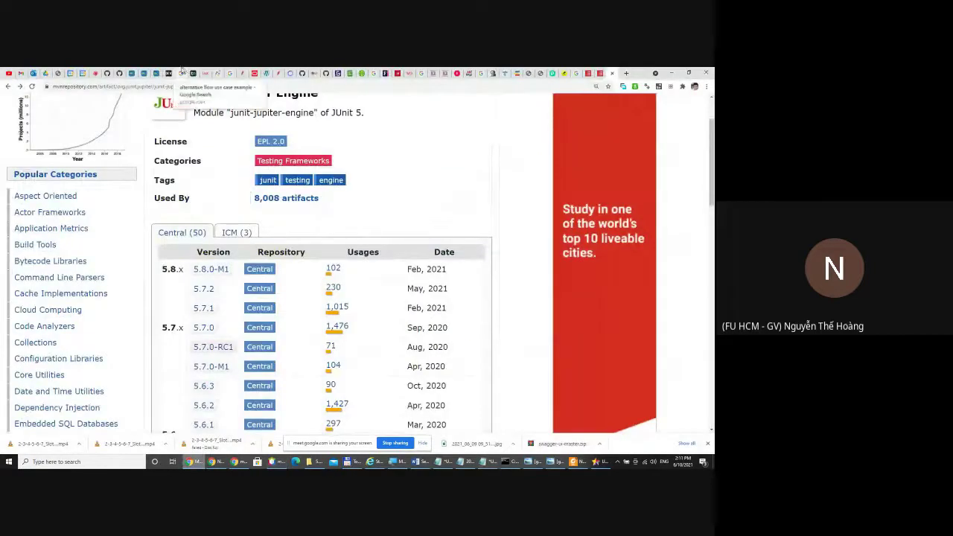
pyautogui.scroll(1, 450, 163)
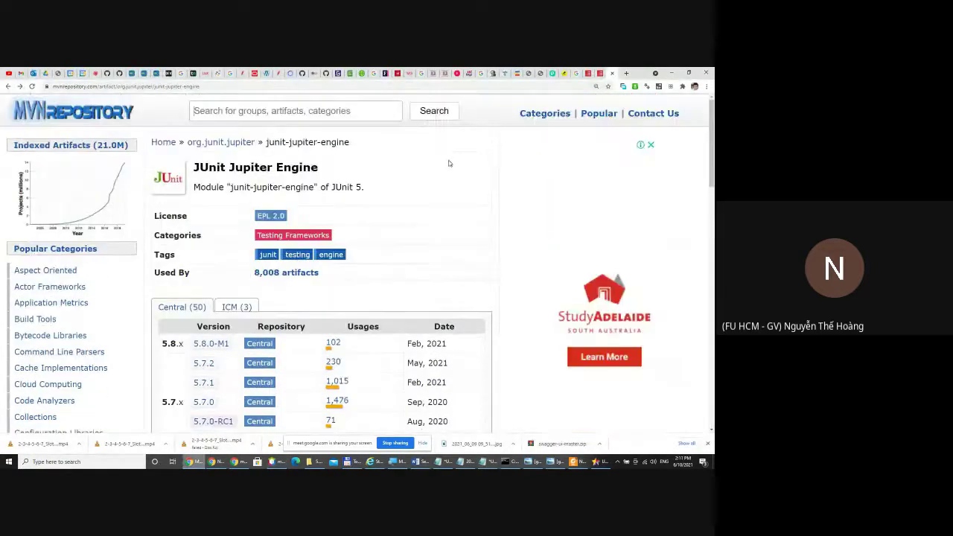
pyautogui.scroll(-3, 449, 163)
pyautogui.click(7, 86)
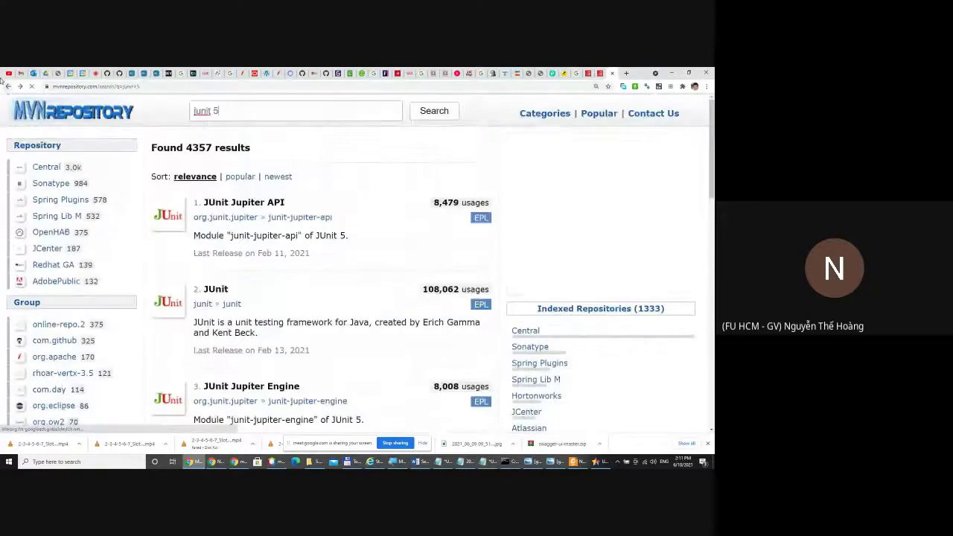
pyautogui.click(244, 204)
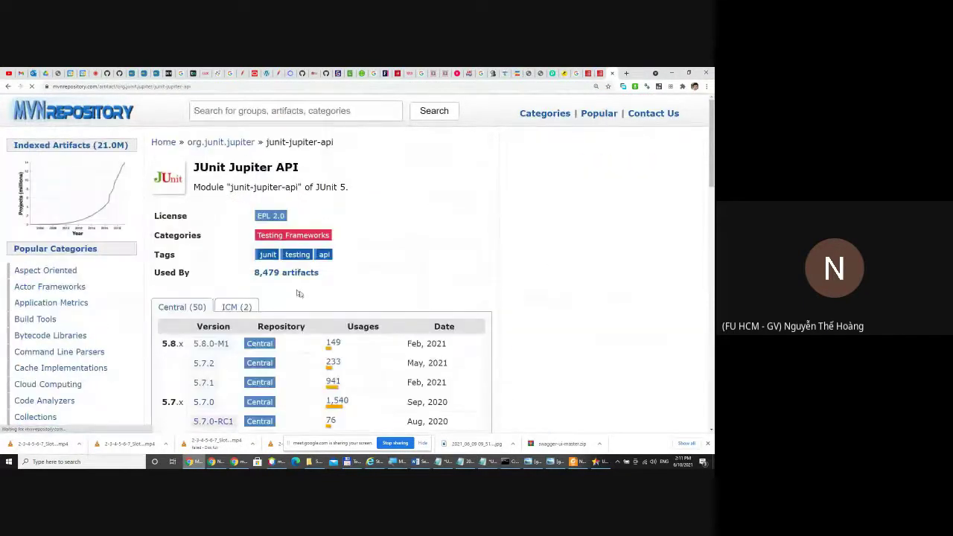
# Open version 5.7.2 of JUnit Jupiter API and visit its junit.org/junit5 home page to view the About and Resources sections.
pyautogui.scroll(-3, 304, 388)
pyautogui.scroll(1, 312, 320)
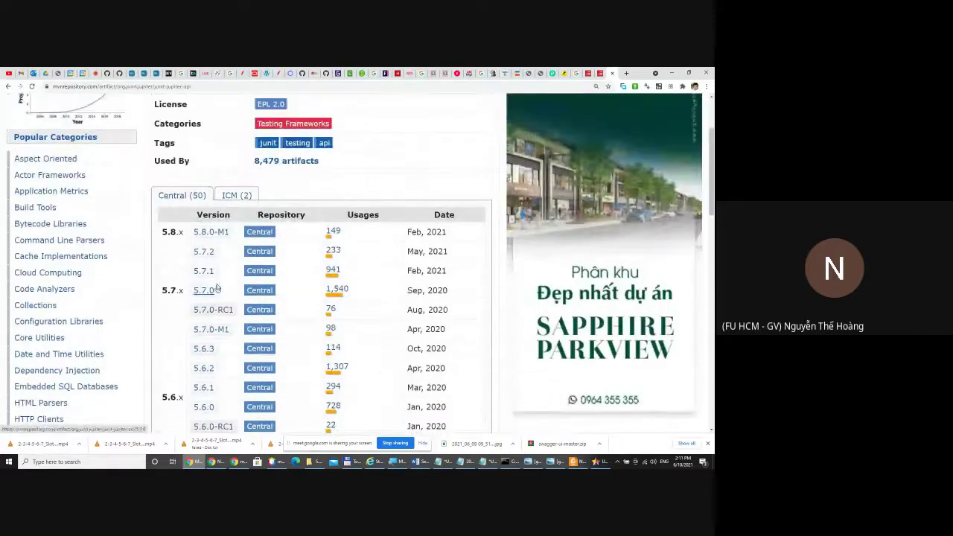
pyautogui.click(203, 253)
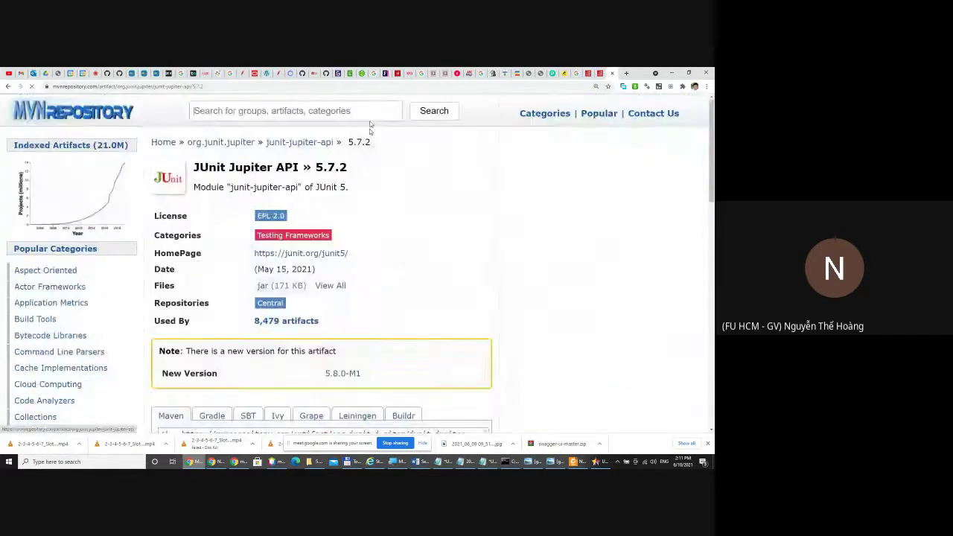
pyautogui.click(299, 256)
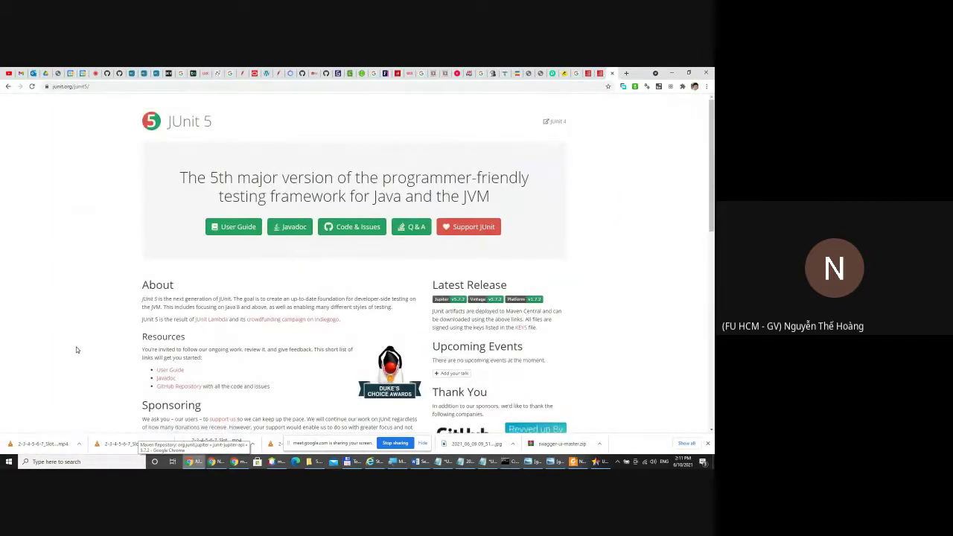
pyautogui.press('super+plus')
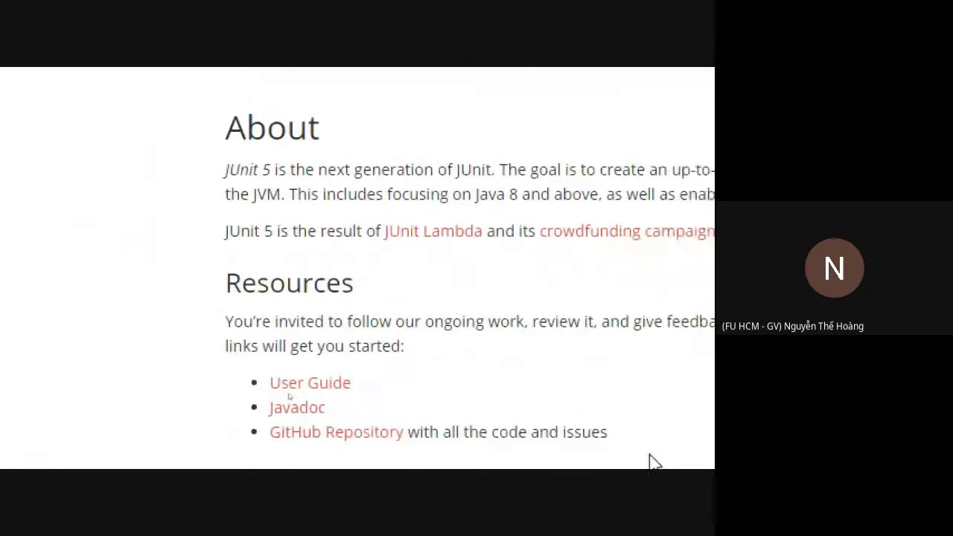